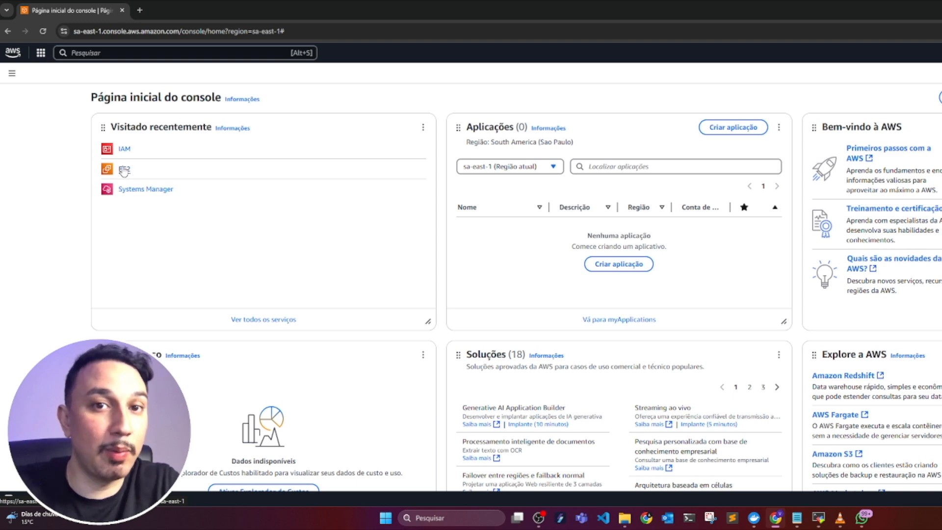
# Open the EC2 load balancers and start creating an Application Load Balancer.
pyautogui.click(124, 169)
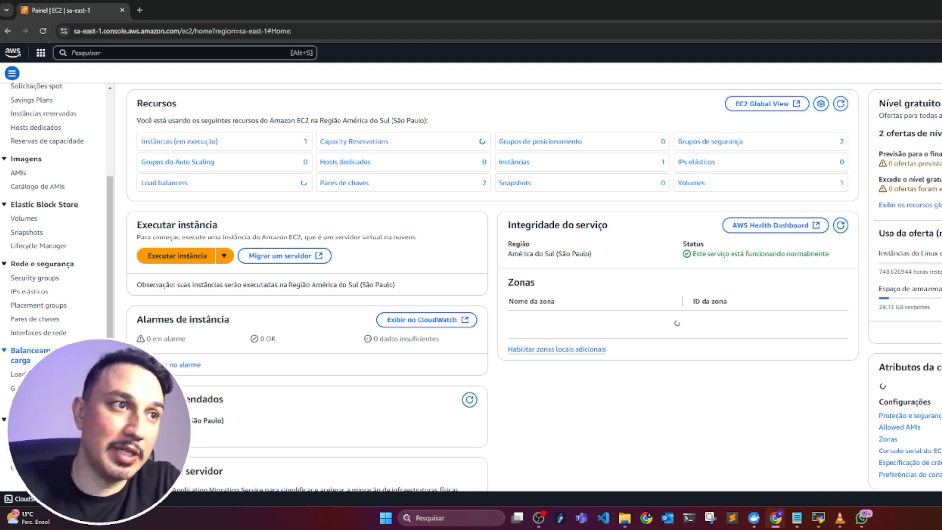
pyautogui.click(30, 374)
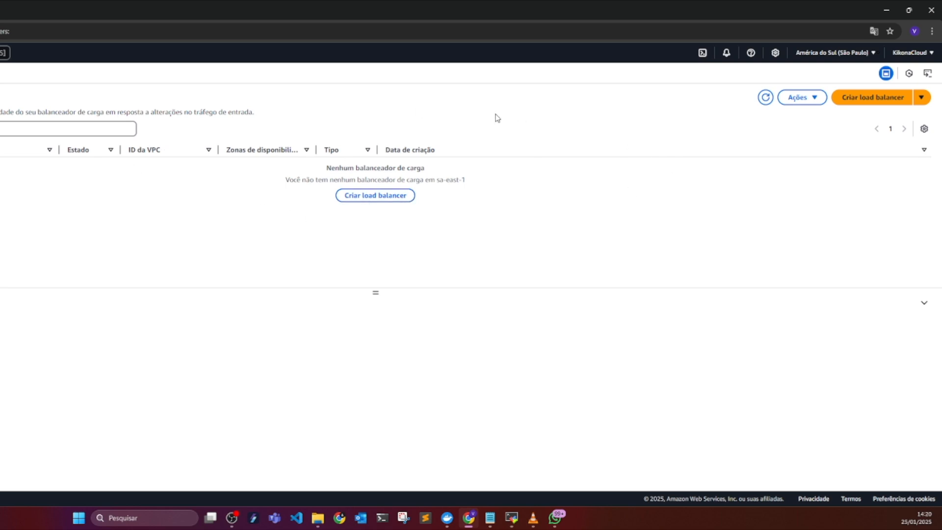
pyautogui.click(871, 98)
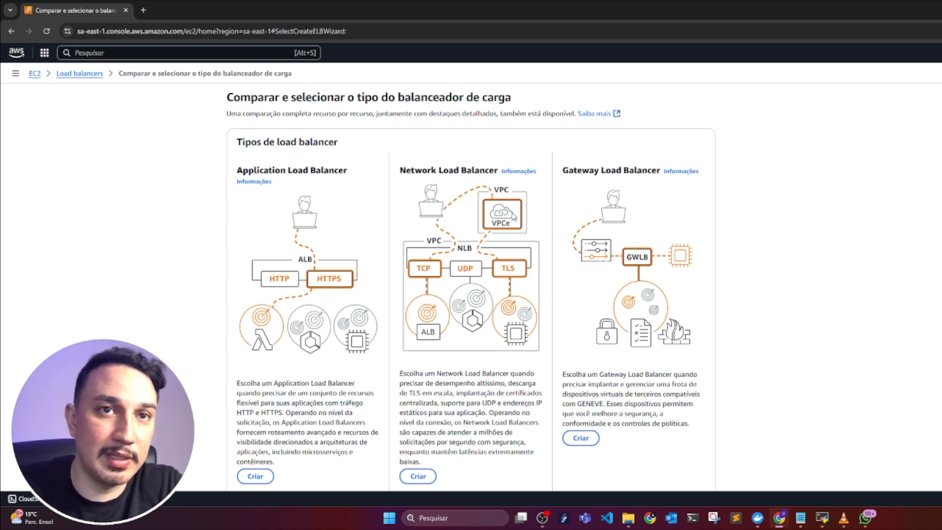
pyautogui.scroll(-1, 597, 302)
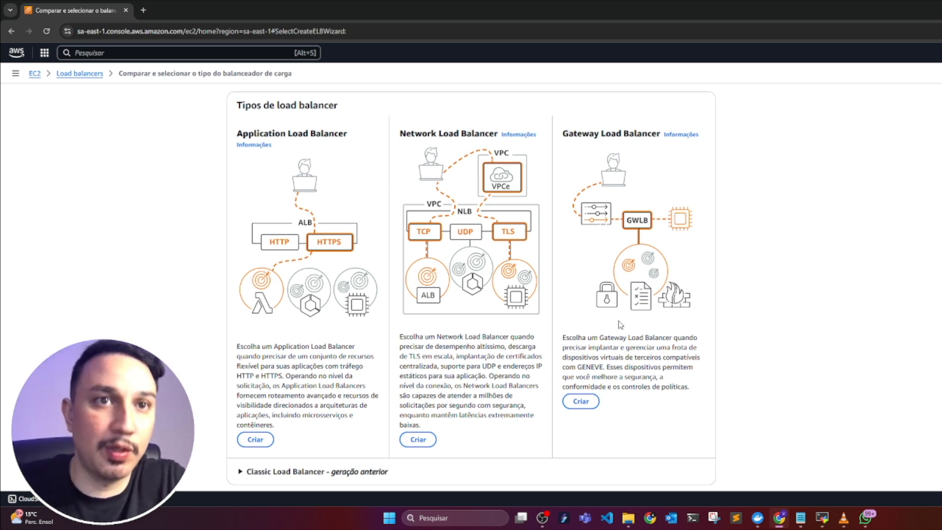
pyautogui.scroll(-1, 616, 319)
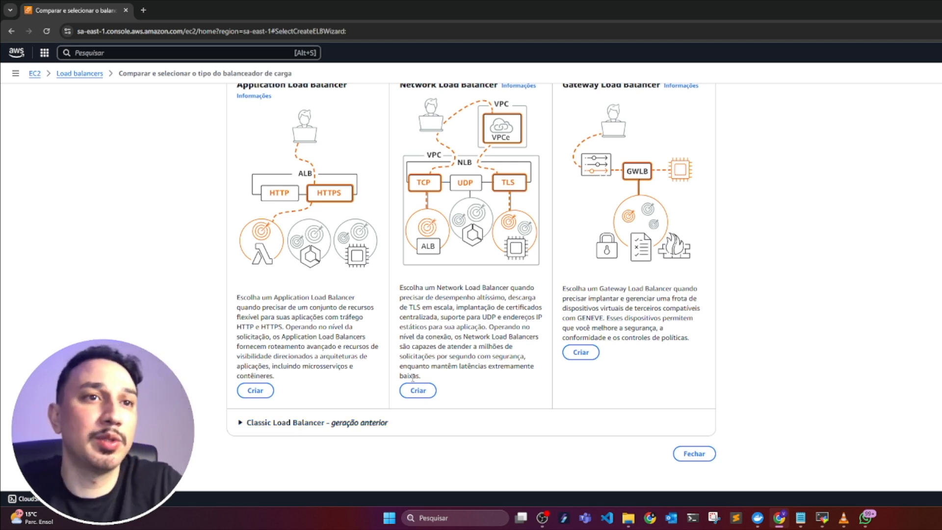
pyautogui.click(255, 393)
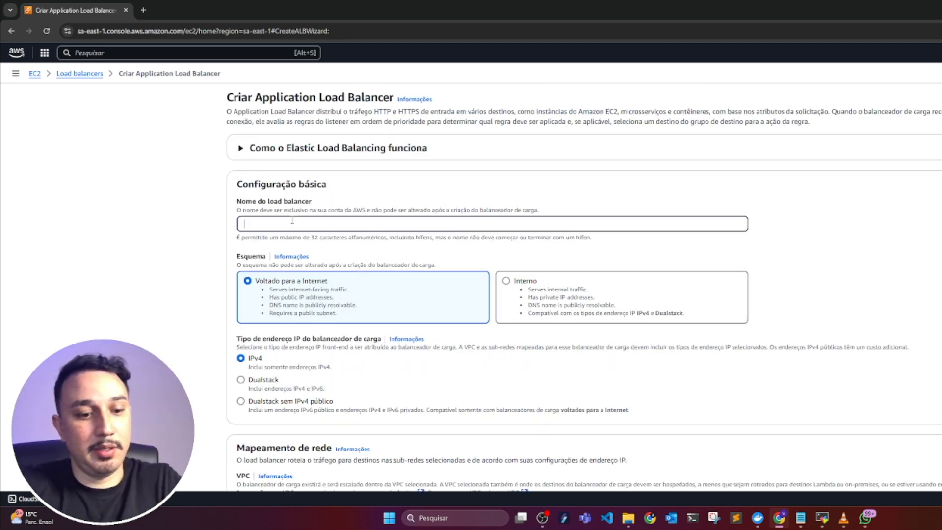
# Name the load balancer ALB-Kikonacloud.
pyautogui.write('ALB')
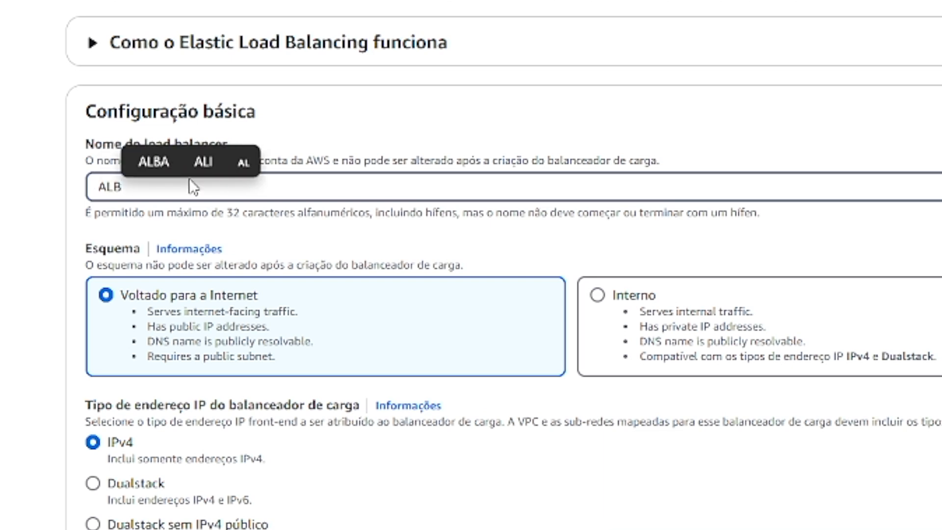
pyautogui.write('-')
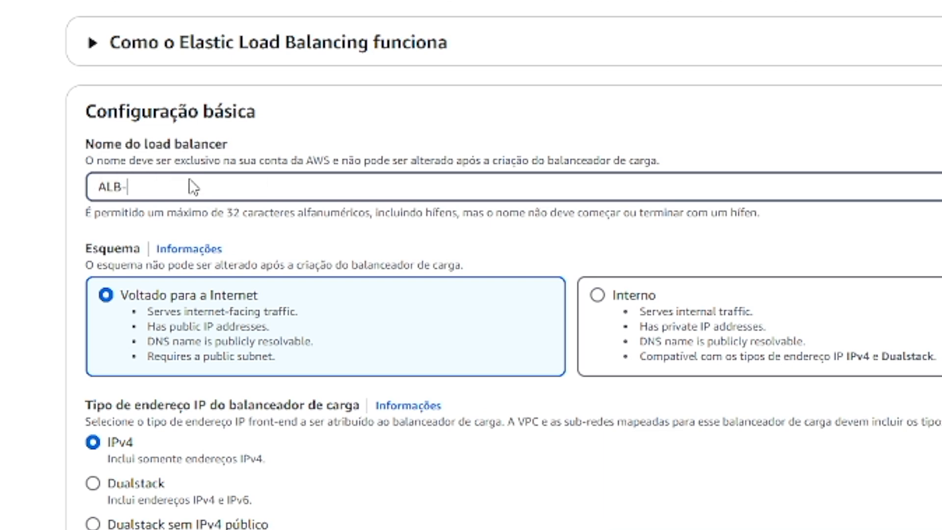
pyautogui.write('Kikonacloud')
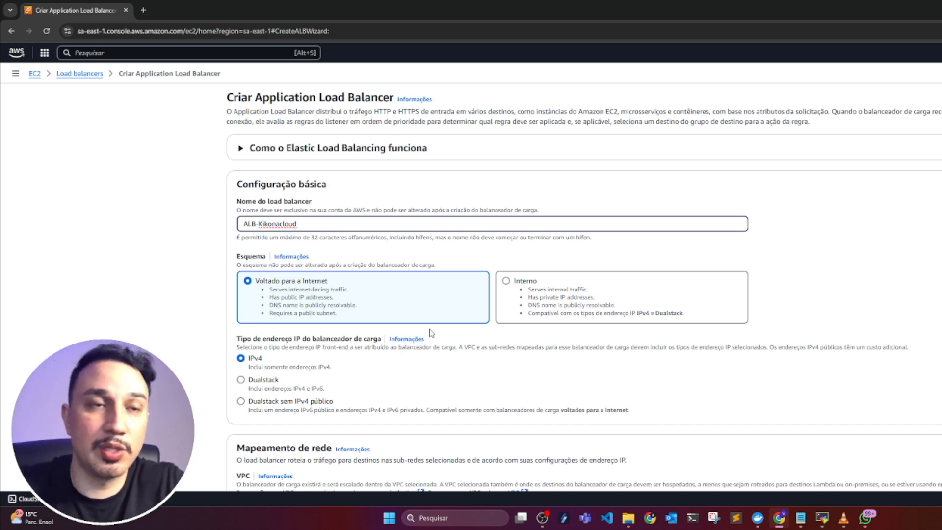
# Map the load balancer to the availability zones sa-east-1a, sa-east-1b and sa-east-1c in the network mapping.
pyautogui.scroll(-2, 336, 350)
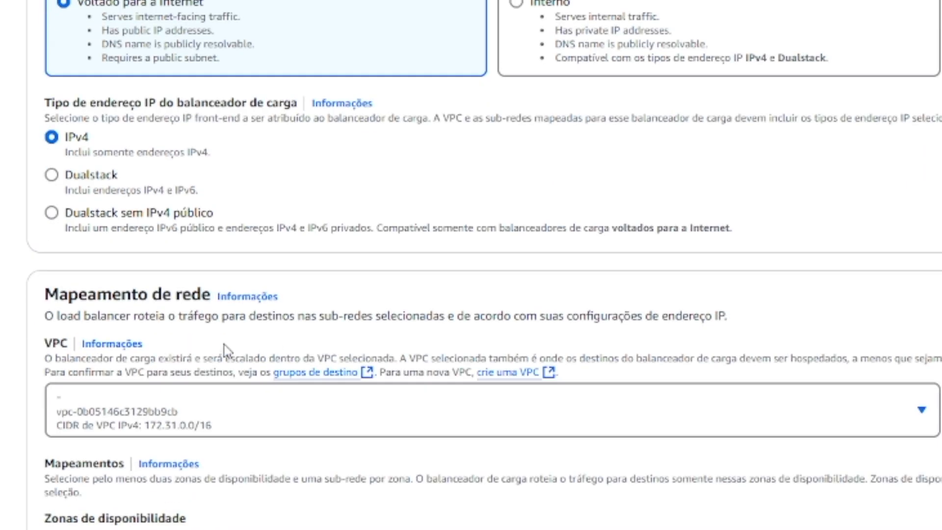
pyautogui.scroll(-2, 719, 435)
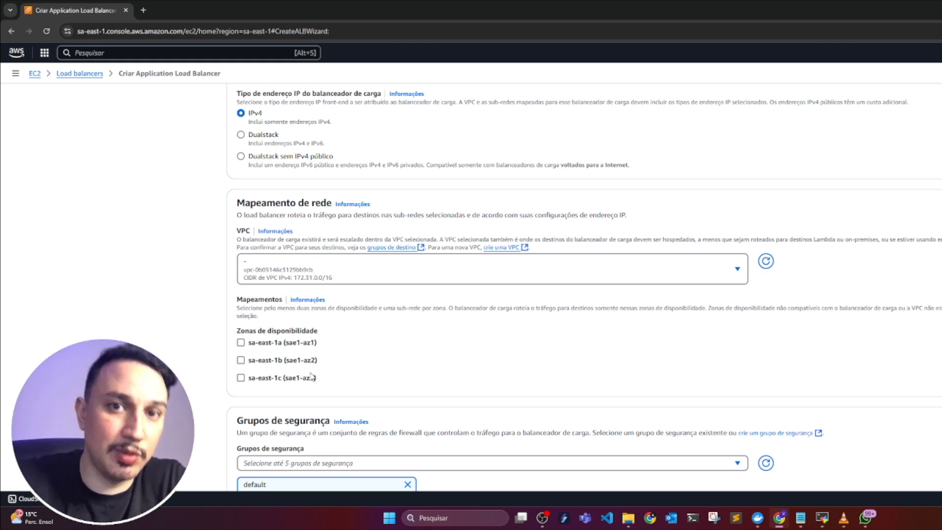
pyautogui.click(241, 342)
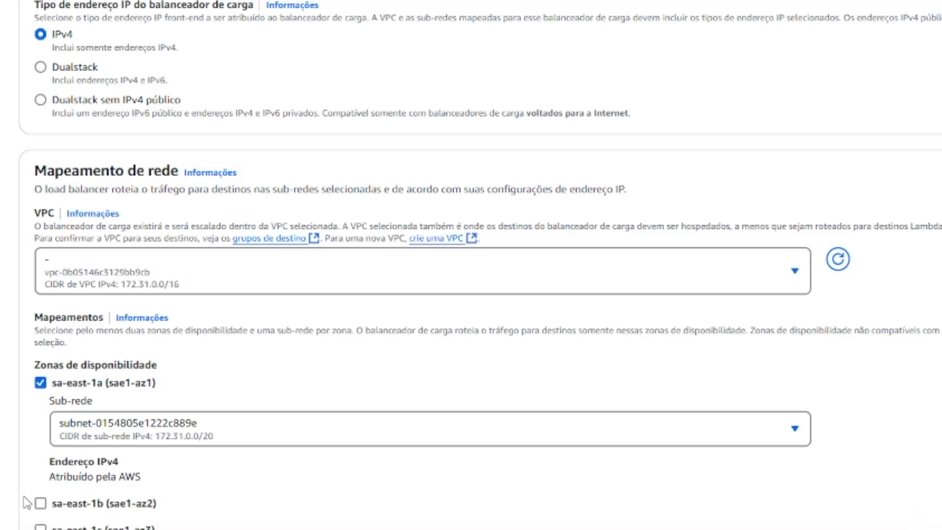
pyautogui.scroll(-3, 43, 480)
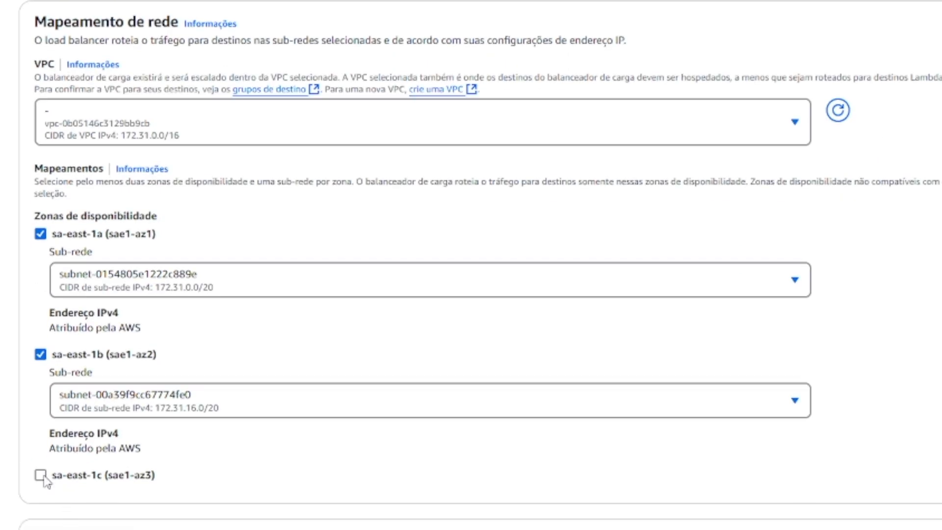
pyautogui.click(44, 477)
# Check the subnet options offered for each of the three selected availability zones.
pyautogui.click(244, 280)
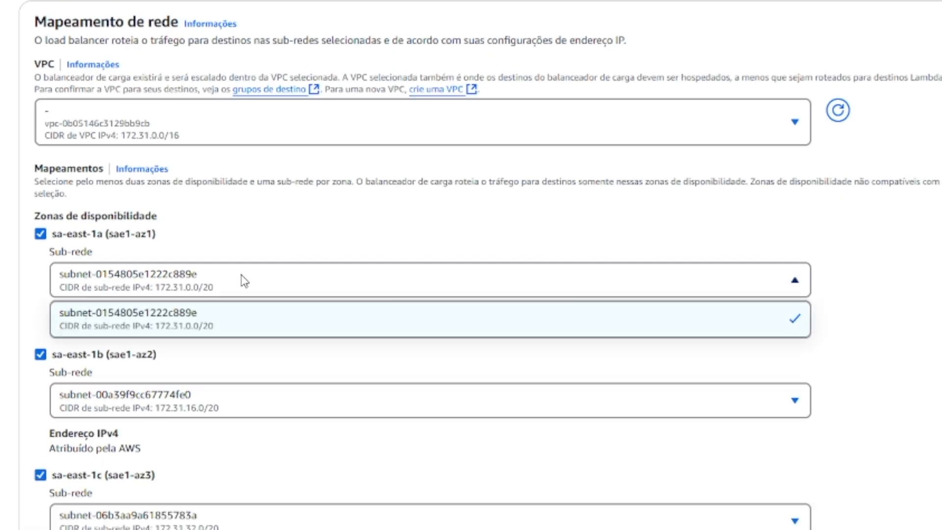
pyautogui.click(245, 285)
pyautogui.click(218, 402)
pyautogui.click(218, 403)
pyautogui.click(186, 522)
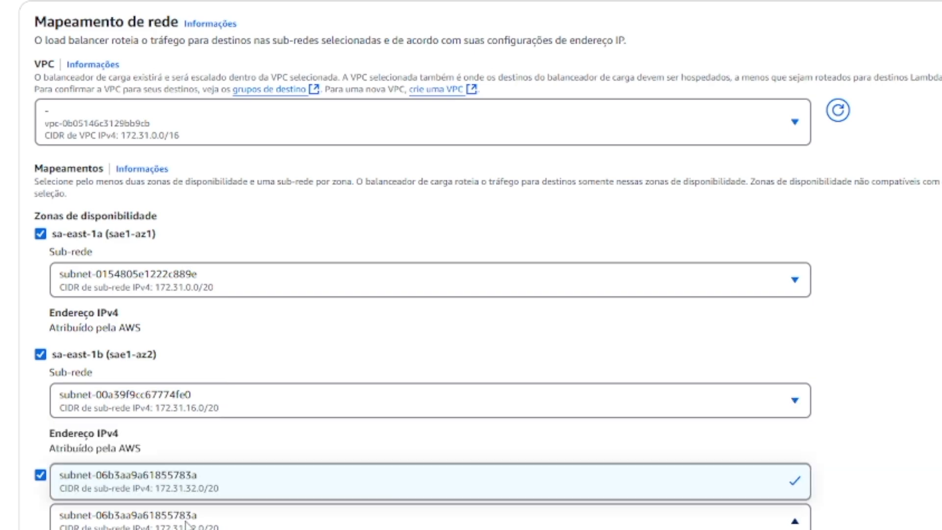
pyautogui.click(188, 525)
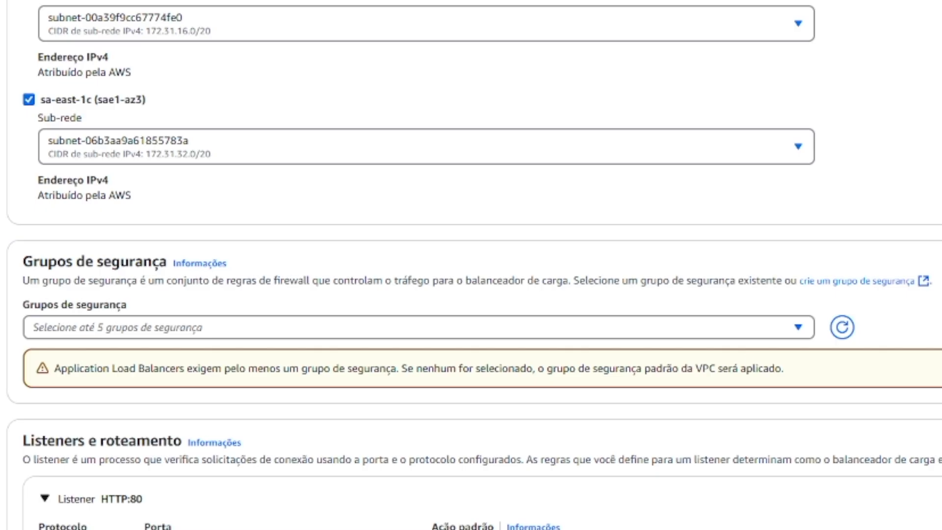
# Open the security group creation form in a separate browser tab and switch to it.
pyautogui.click(283, 335)
pyautogui.click(283, 334)
pyautogui.rightClick(839, 293)
pyautogui.click(878, 301)
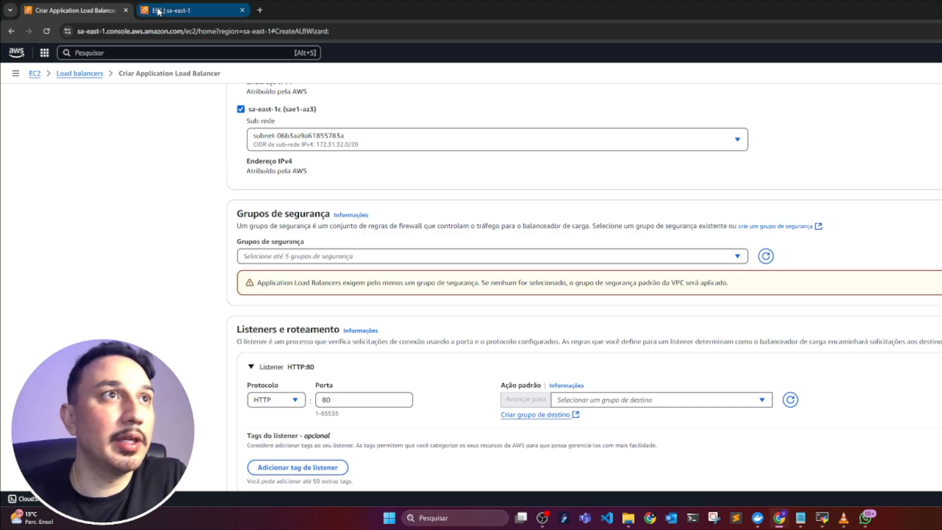
pyautogui.click(159, 11)
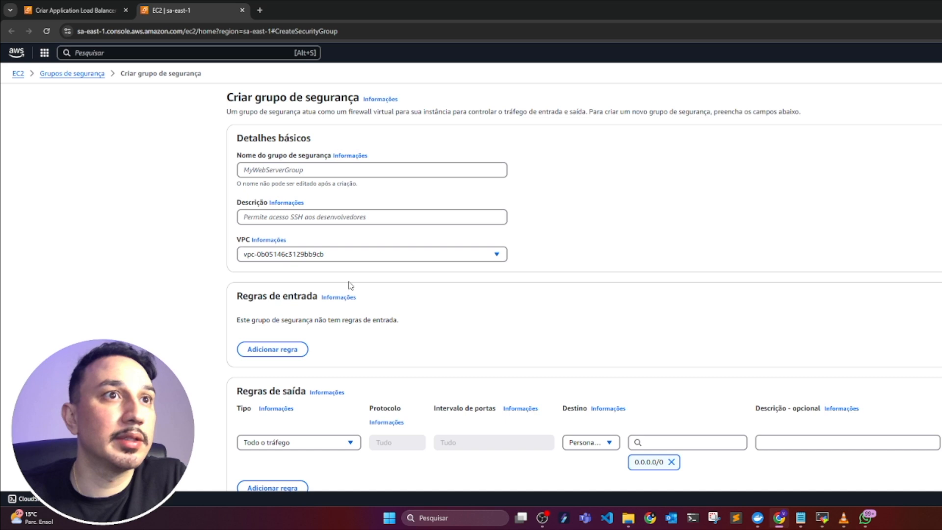
# Name the new security group ALB-Grupo-de-seguranca.
pyautogui.click(273, 169)
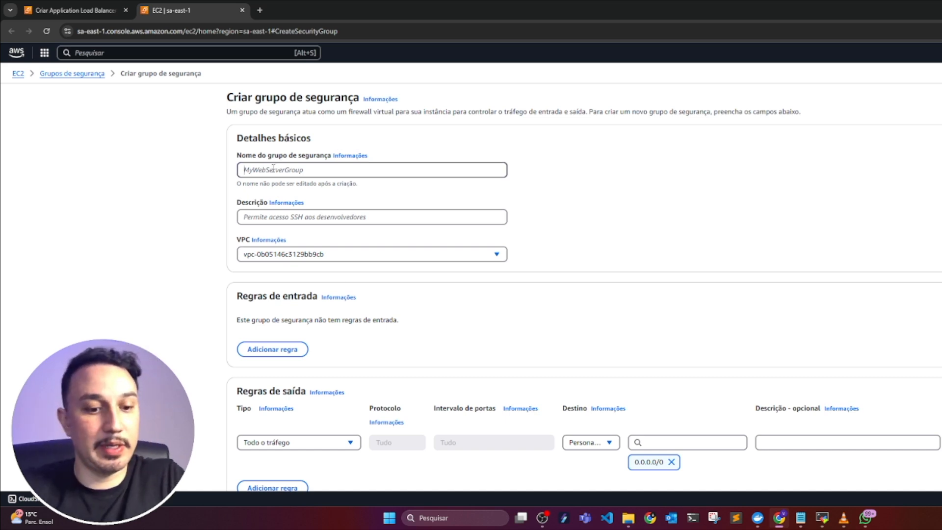
pyautogui.press('capslock')
pyautogui.write('ALB-')
pyautogui.press('capslock')
pyautogui.write('Grupo ')
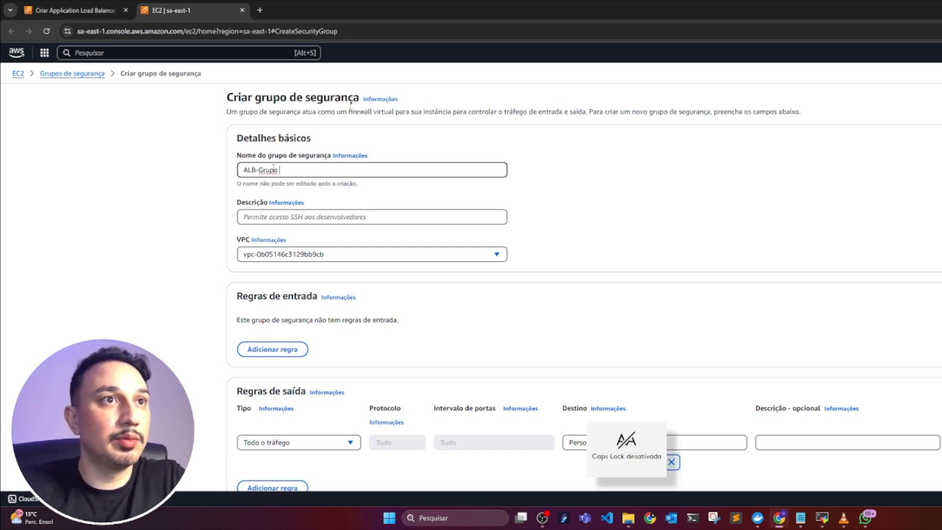
pyautogui.write('-de-segurança')
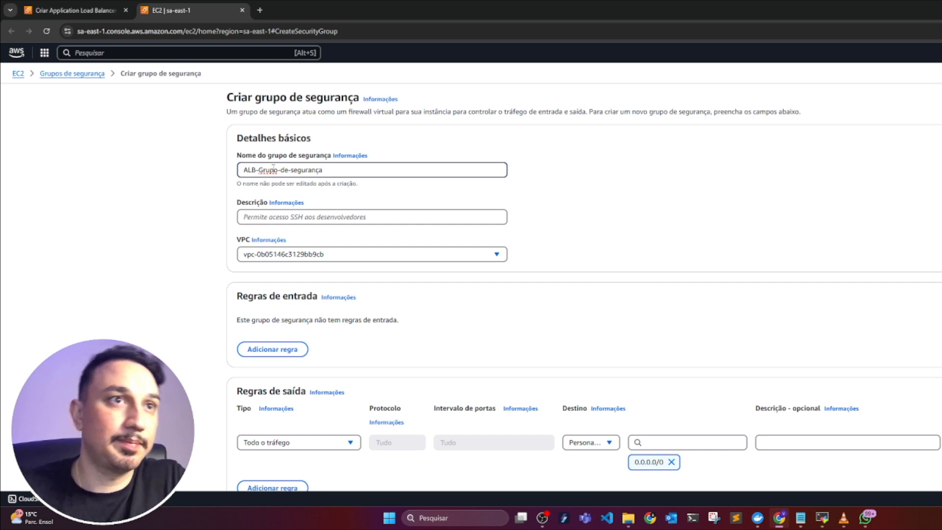
# Describe the security group as "permitindo acesso externo no meu servidor web".
pyautogui.press('Tab')
pyautogui.write('permitiond')
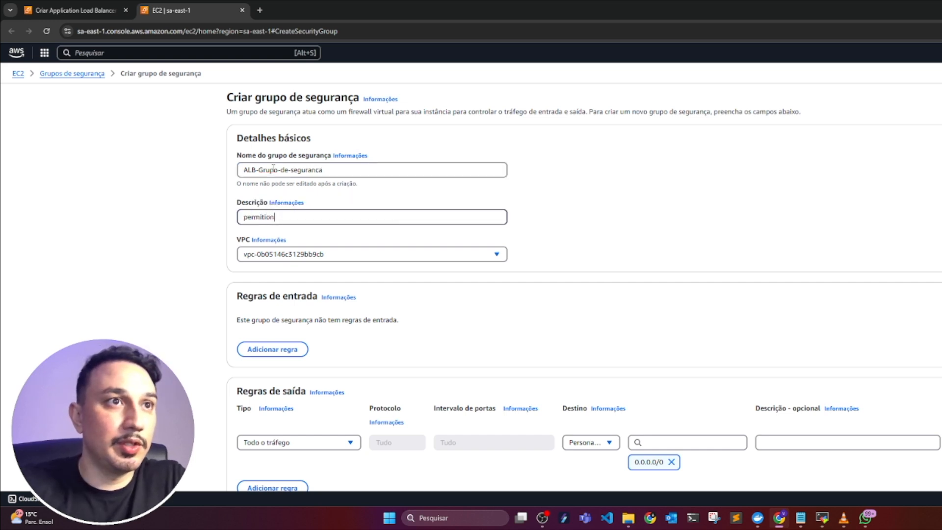
pyautogui.press('BackSpace')
pyautogui.press('BackSpace')
pyautogui.press('BackSpace')
pyautogui.write('ndo acesso')
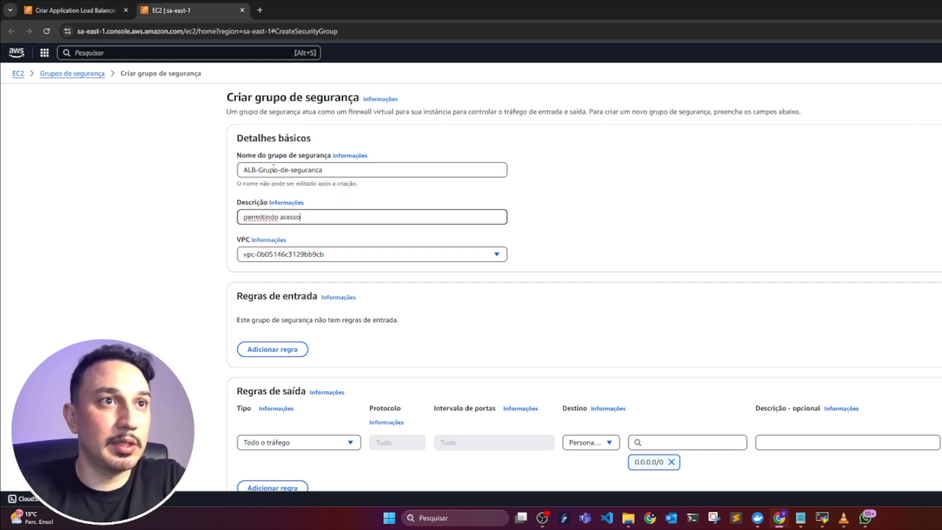
pyautogui.write(' extern')
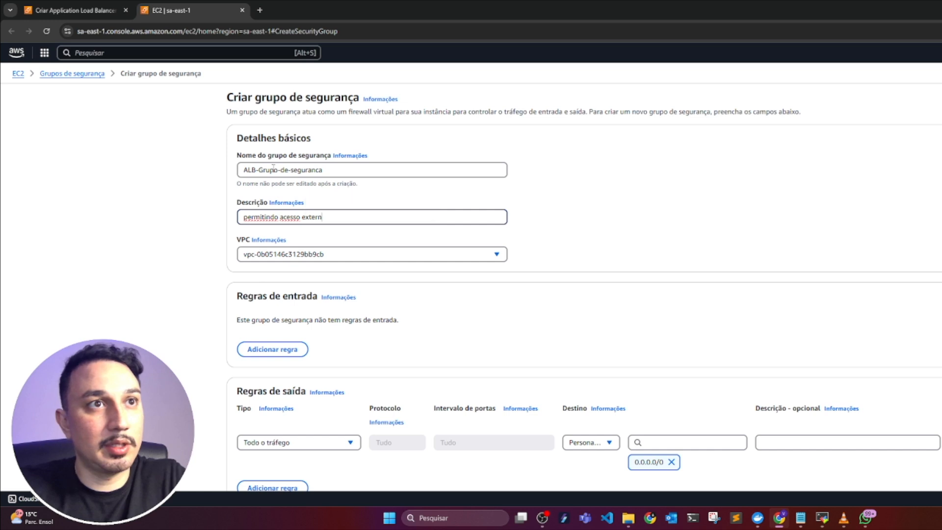
pyautogui.write('o no meu servidor web')
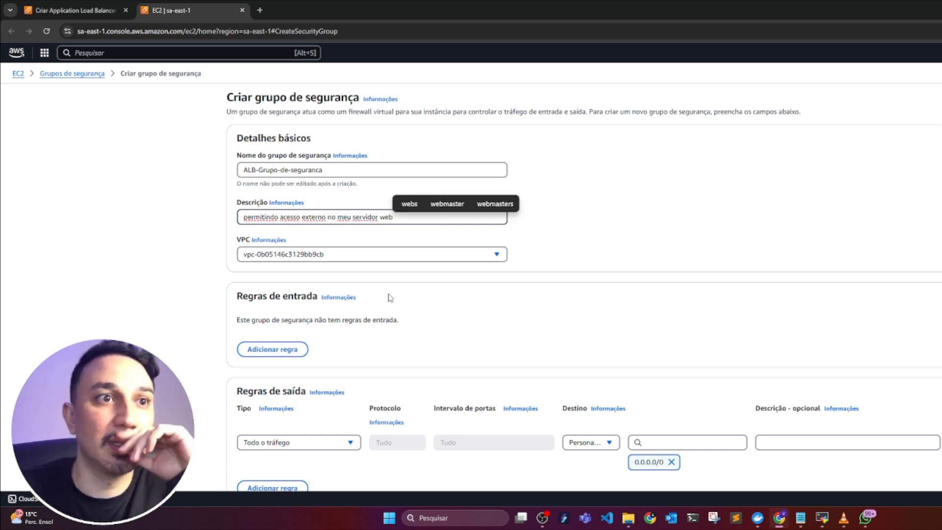
# Replace the outbound rule's 0.0.0.0/0 destination with Meu IP.
pyautogui.scroll(-2, 390, 298)
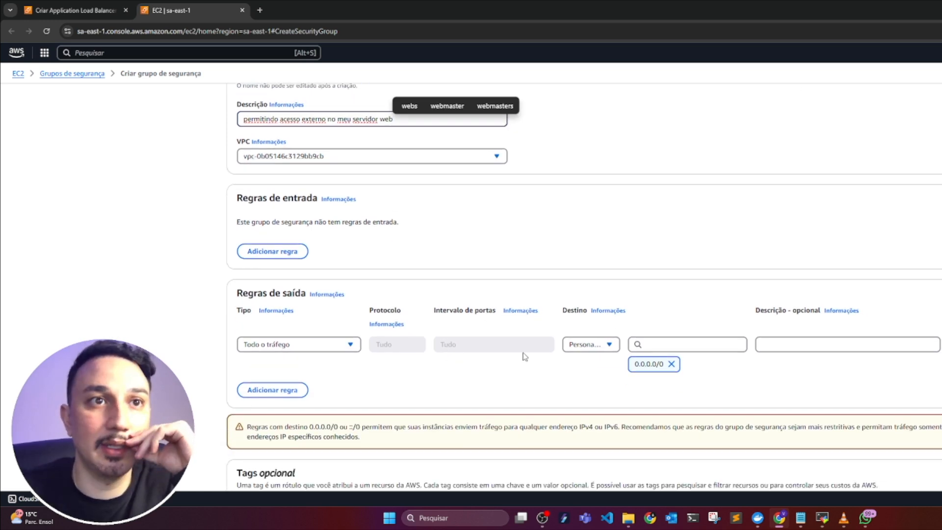
pyautogui.click(671, 363)
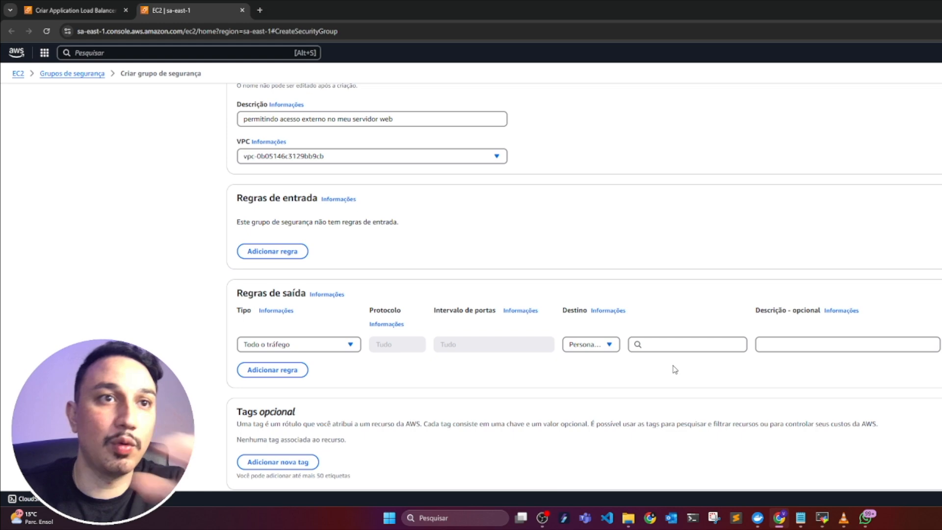
pyautogui.click(350, 344)
pyautogui.click(350, 344)
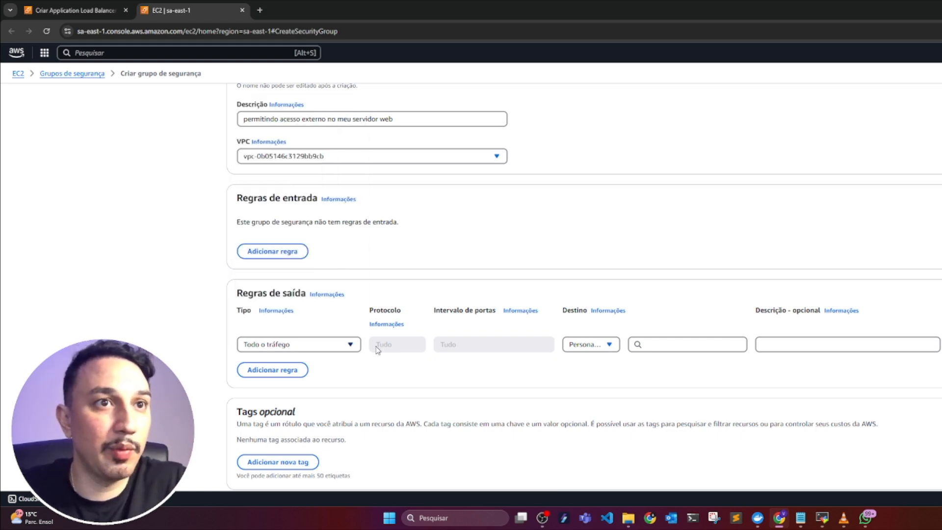
pyautogui.click(588, 345)
pyautogui.click(579, 406)
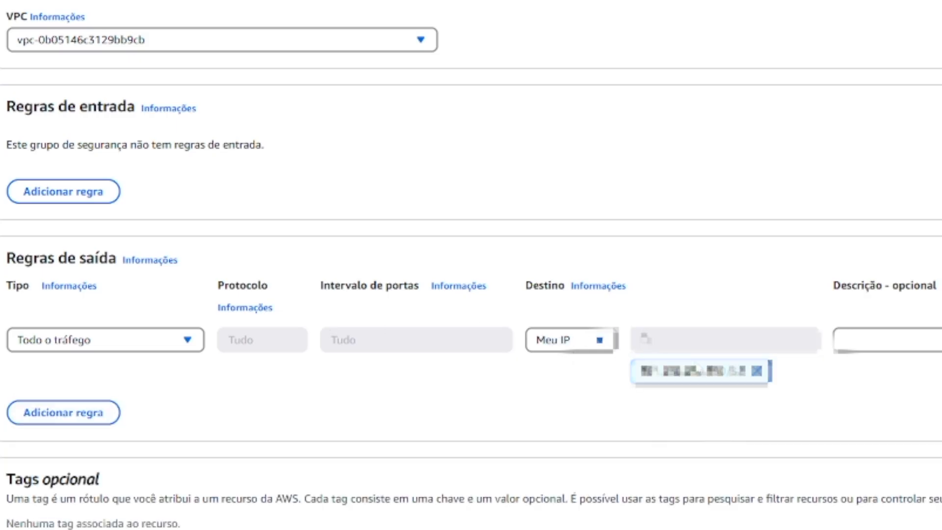
# Complete the outbound rule with type HTTP and a description of whose IP it is, and create the security group.
pyautogui.click(314, 348)
pyautogui.click(126, 293)
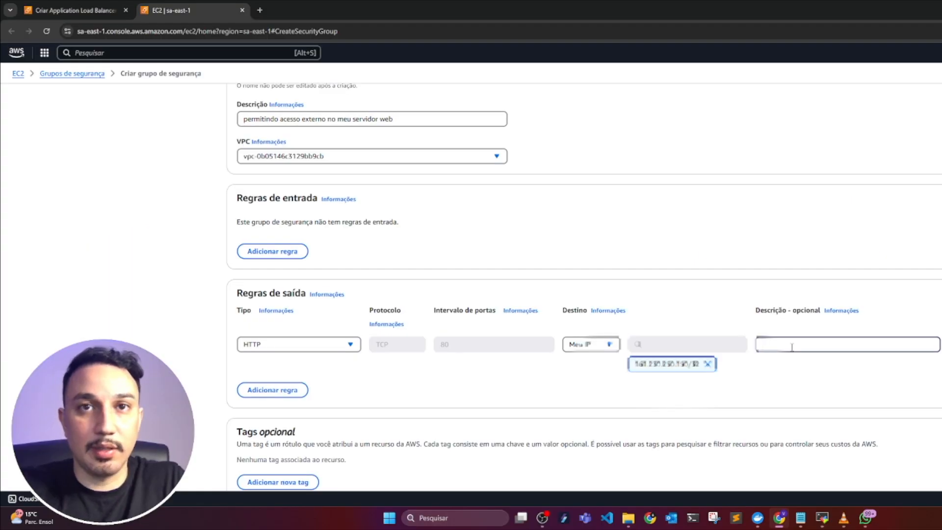
pyautogui.write('IP do Vir')
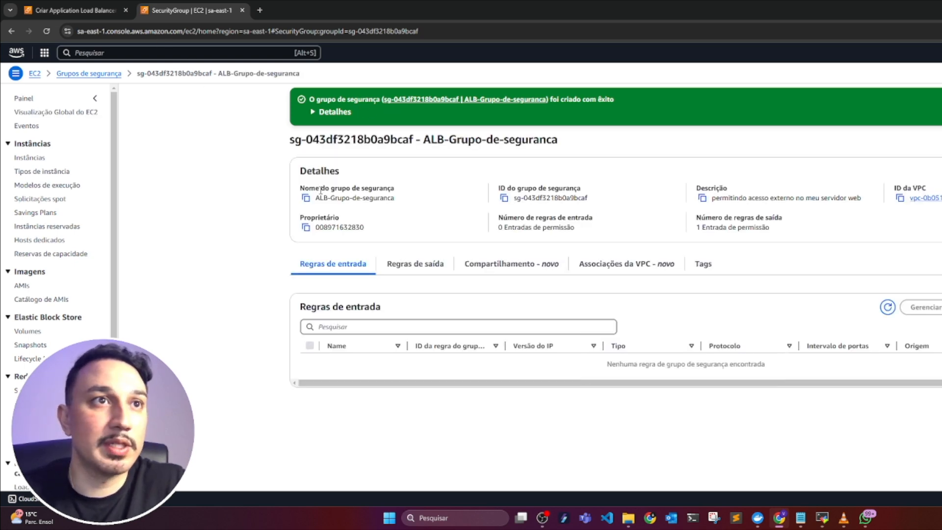
# Back in the load balancer form, refresh the security groups and replace default with ALB-Grupo-de-seguranca.
pyautogui.moveTo(401, 201); pyautogui.dragTo(314, 198)
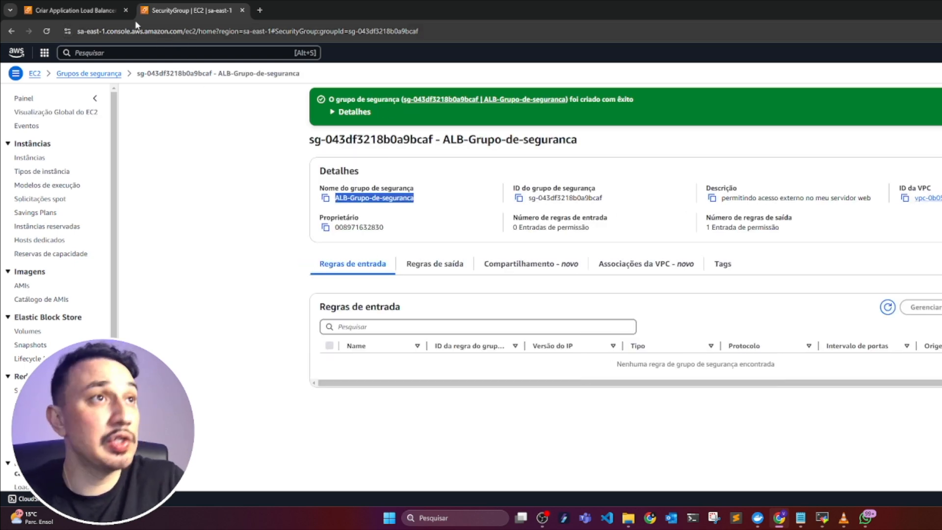
pyautogui.click(104, 14)
pyautogui.click(765, 256)
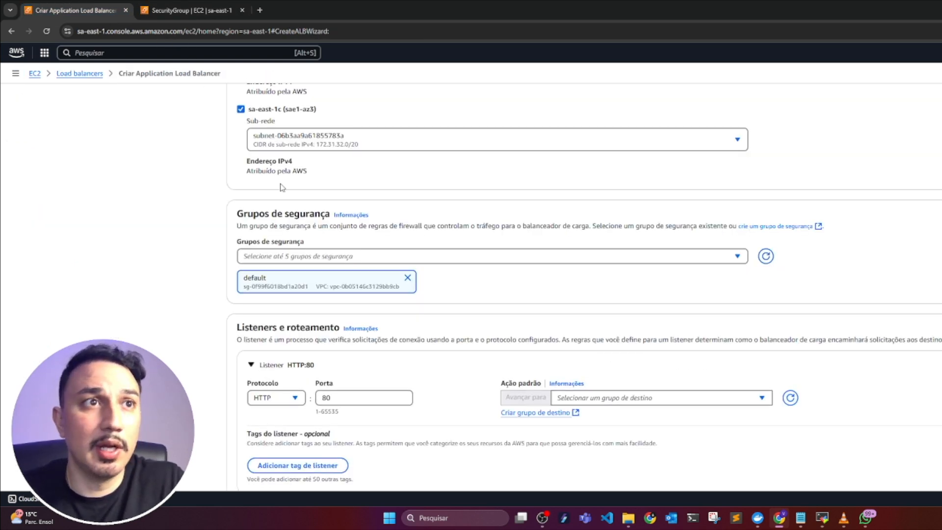
pyautogui.click(407, 278)
pyautogui.click(759, 260)
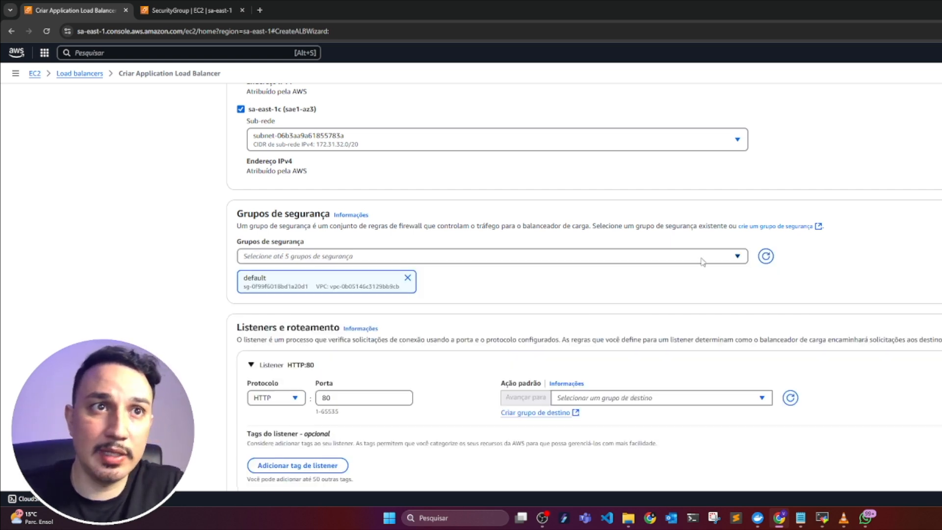
pyautogui.click(540, 256)
pyautogui.click(297, 296)
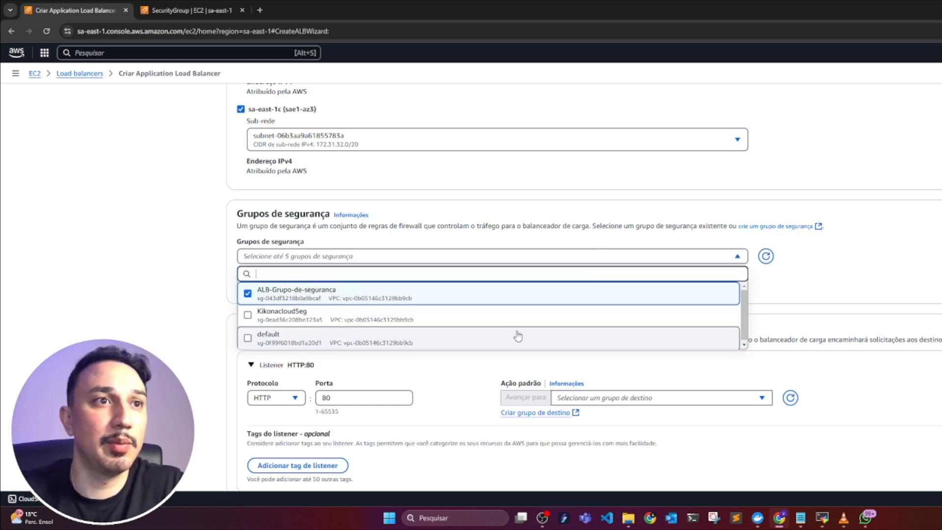
# Leave ALB-Grupo-de-seguranca as the only selected security group and open target group creation from the HTTP:80 listener in a new browser tab.
pyautogui.click(515, 336)
pyautogui.click(799, 298)
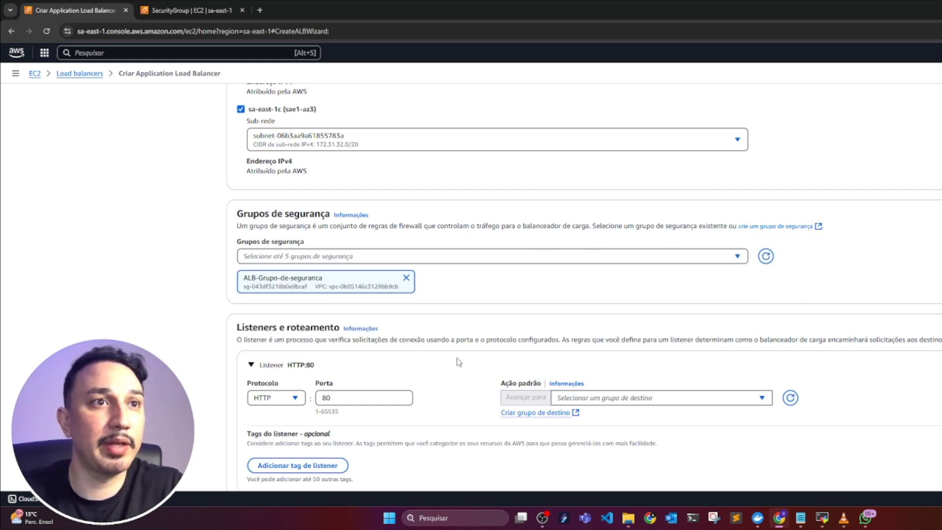
pyautogui.scroll(-2, 458, 362)
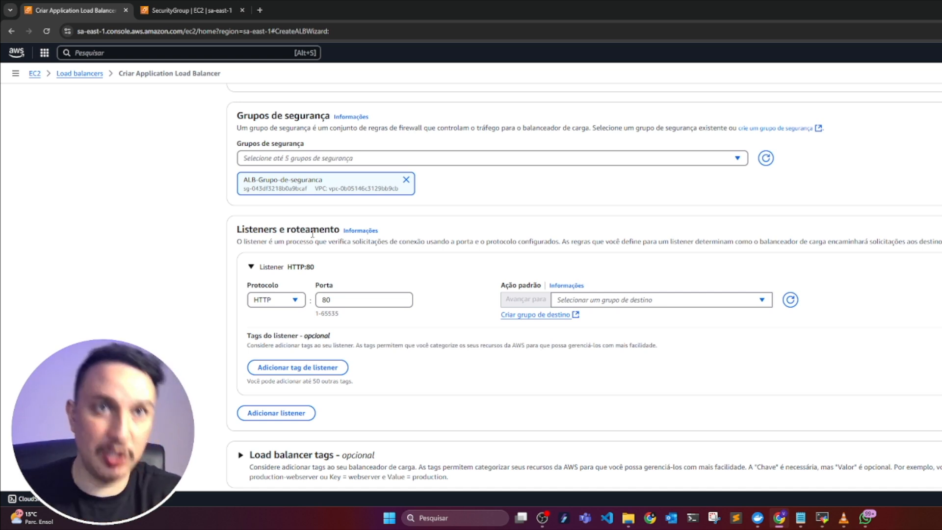
pyautogui.rightClick(505, 316)
pyautogui.click(510, 321)
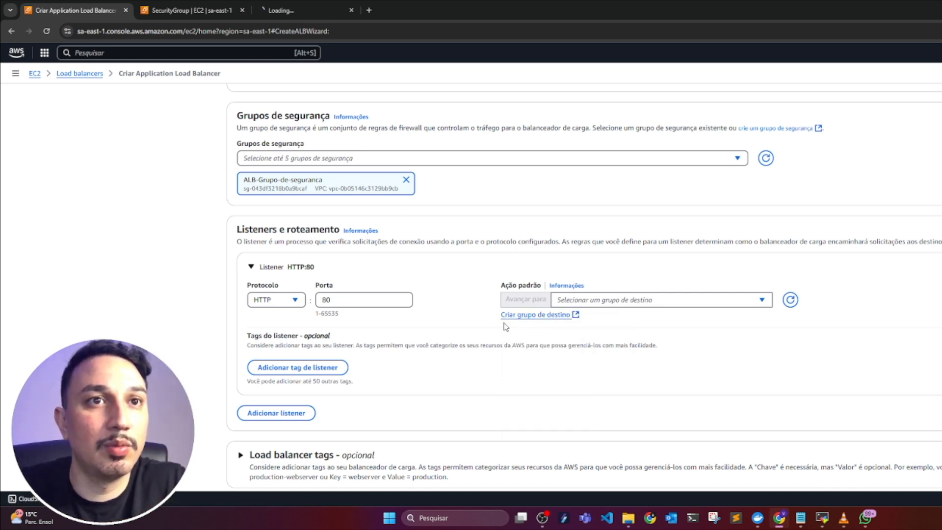
pyautogui.click(293, 10)
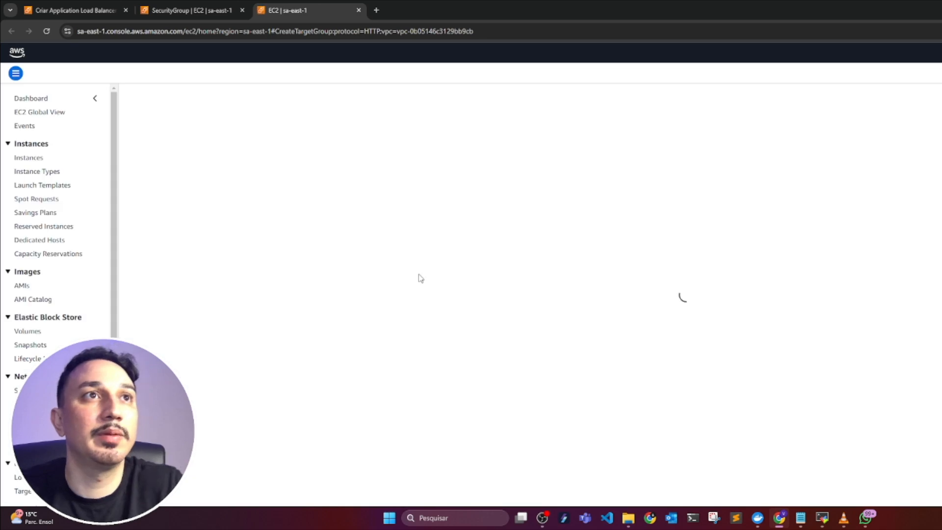
# Name the target group TG-Kikonacloud and continue to target registration with the default protocol and health check settings.
pyautogui.scroll(-1, 459, 183)
pyautogui.scroll(-3, 496, 277)
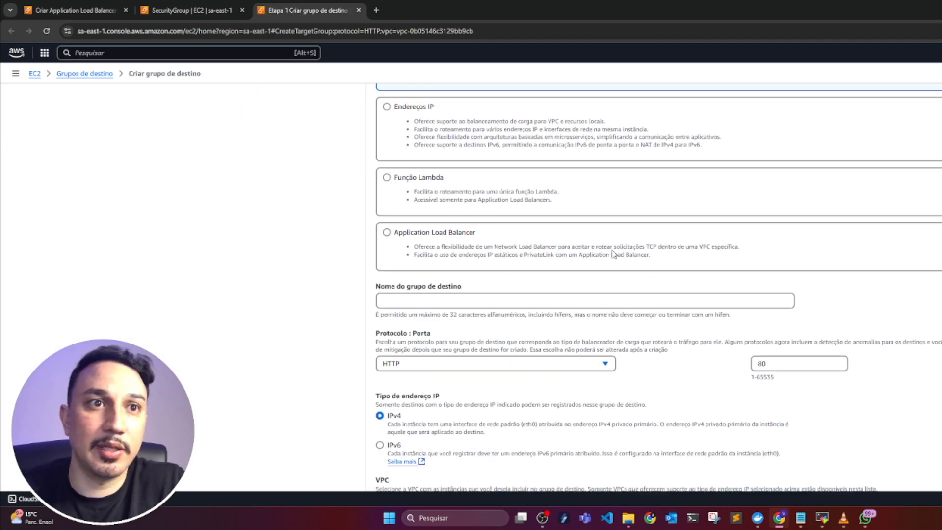
pyautogui.click(450, 251)
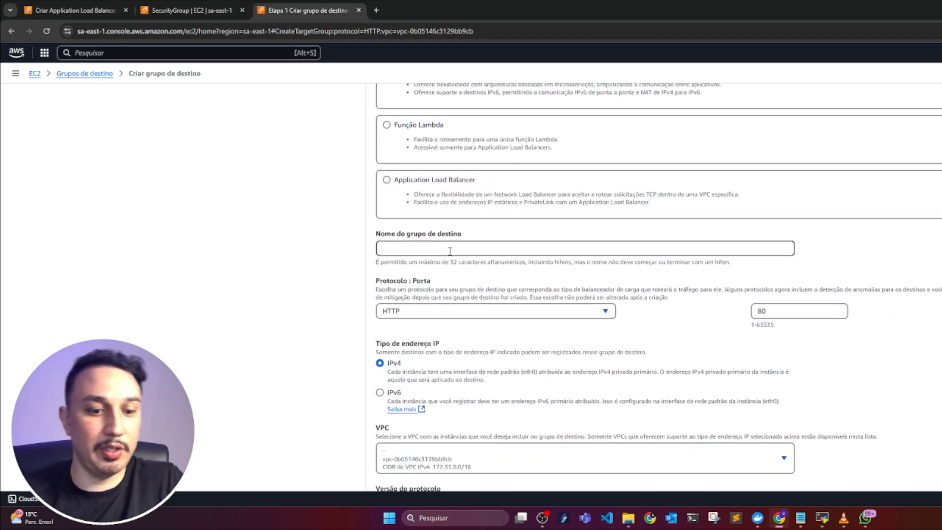
pyautogui.press('capslock')
pyautogui.write('TG')
pyautogui.write('-')
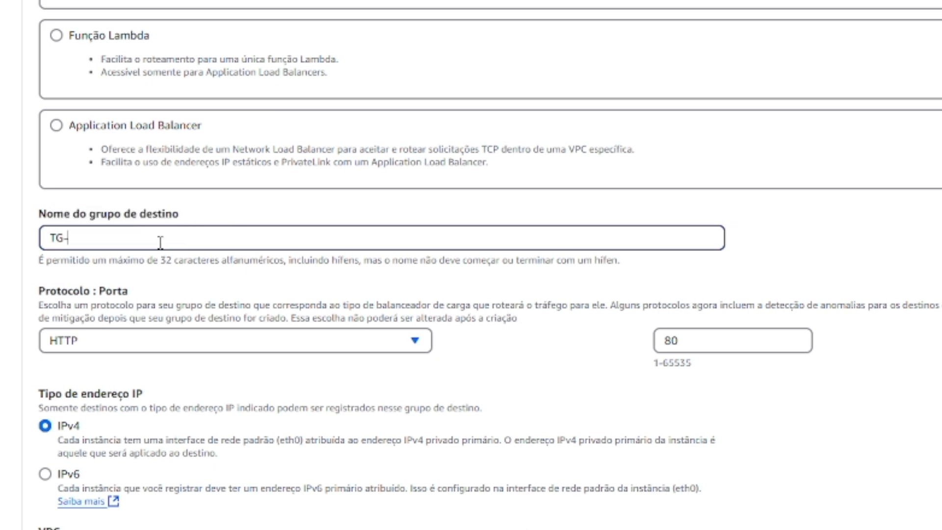
pyautogui.write('Kikonaclou')
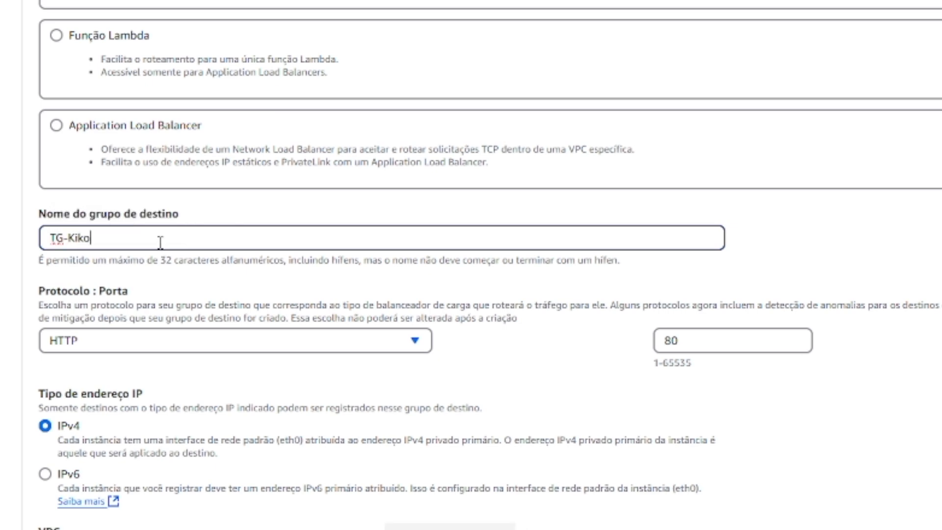
pyautogui.write('d')
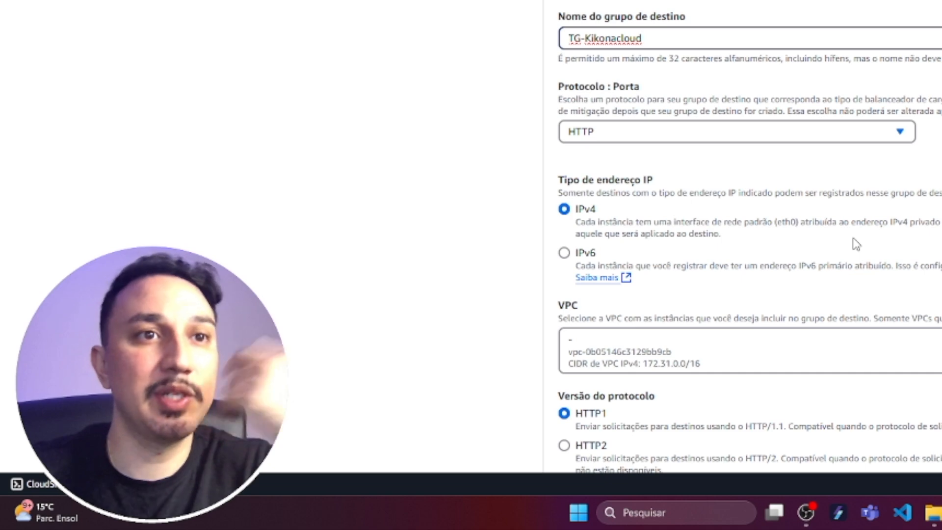
pyautogui.scroll(-6, 855, 244)
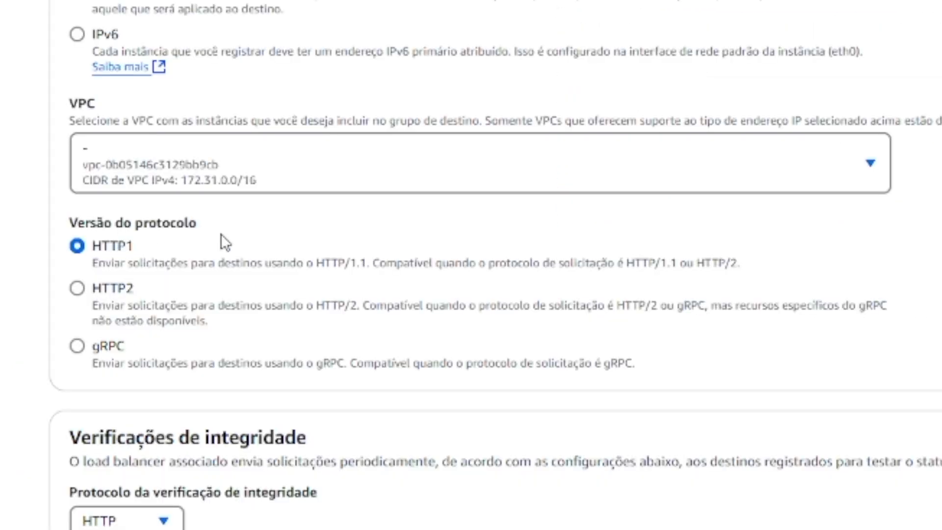
pyautogui.scroll(-2, 280, 237)
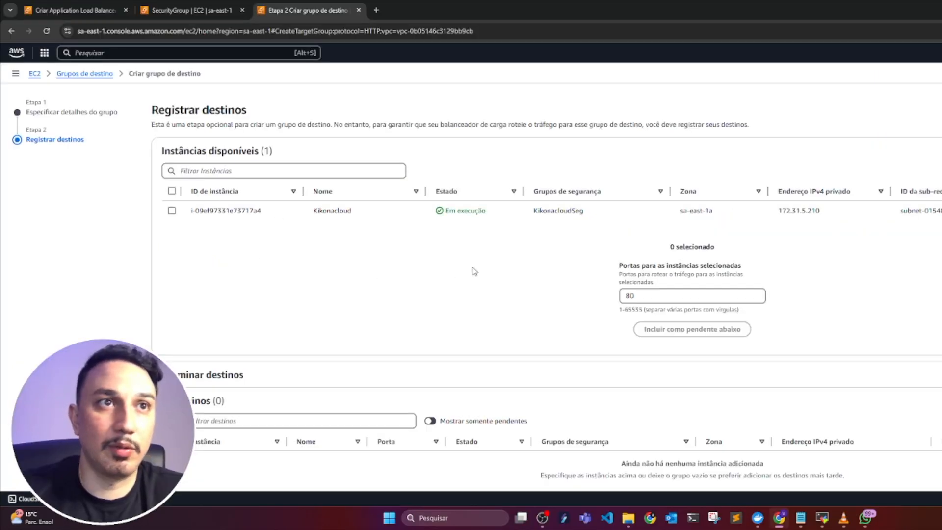
# Create the target group with the Kikonacloud instance as a pending target on port 80, and widen the registered targets' status columns.
pyautogui.click(171, 210)
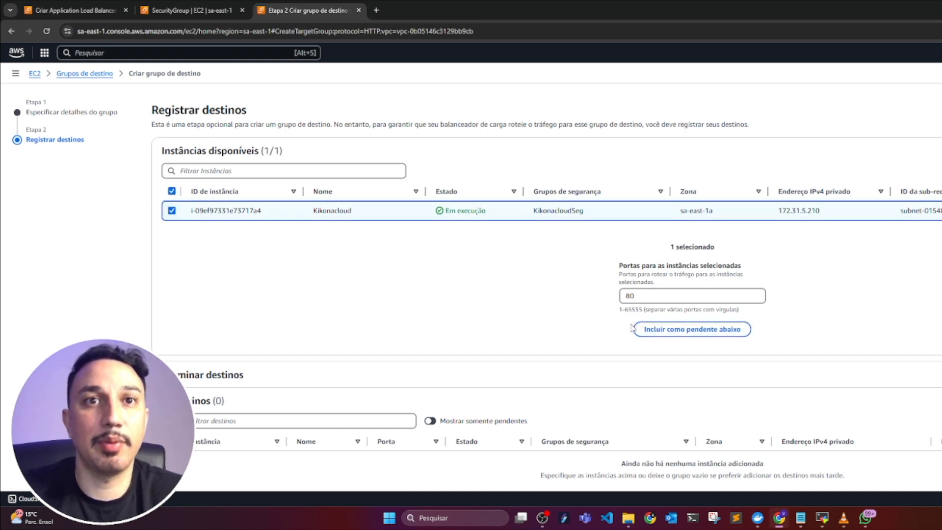
pyautogui.click(686, 329)
pyautogui.scroll(-1, 397, 286)
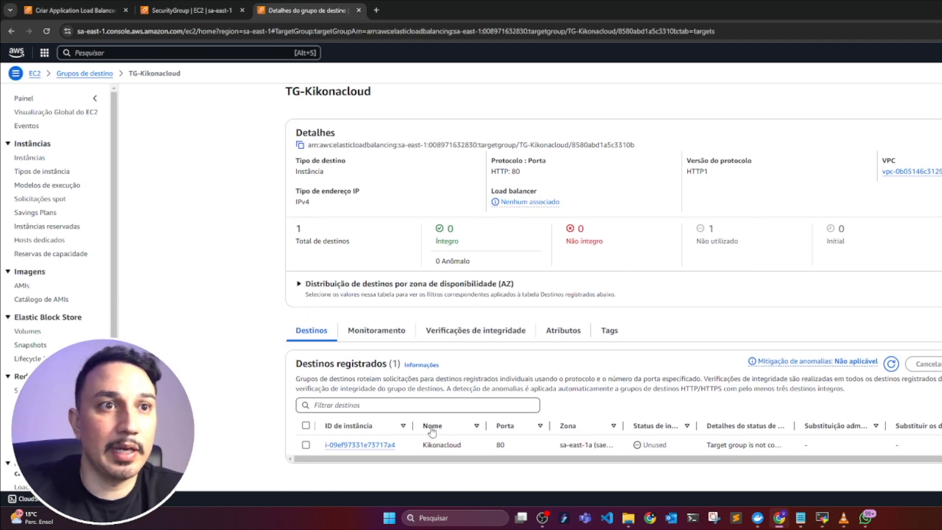
pyautogui.moveTo(697, 425); pyautogui.dragTo(733, 425)
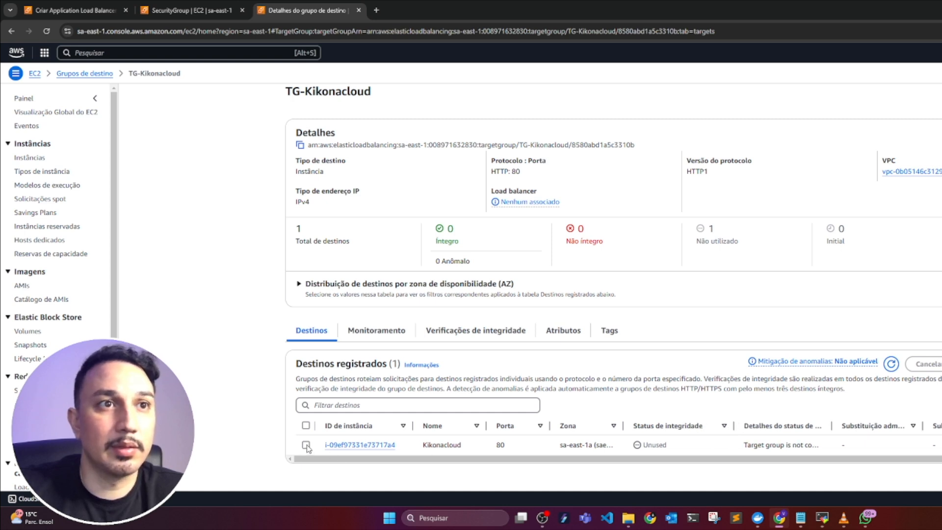
pyautogui.moveTo(831, 425); pyautogui.dragTo(939, 425)
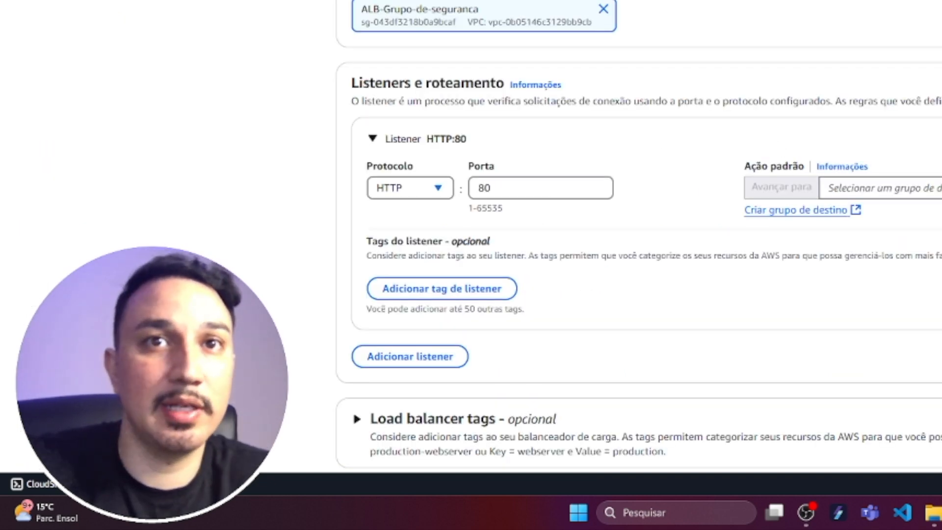
# Back in the load balancer form, set TG-Kikonacloud as the HTTP:80 listener's target group, and create the load balancer.
pyautogui.click(878, 188)
pyautogui.click(924, 245)
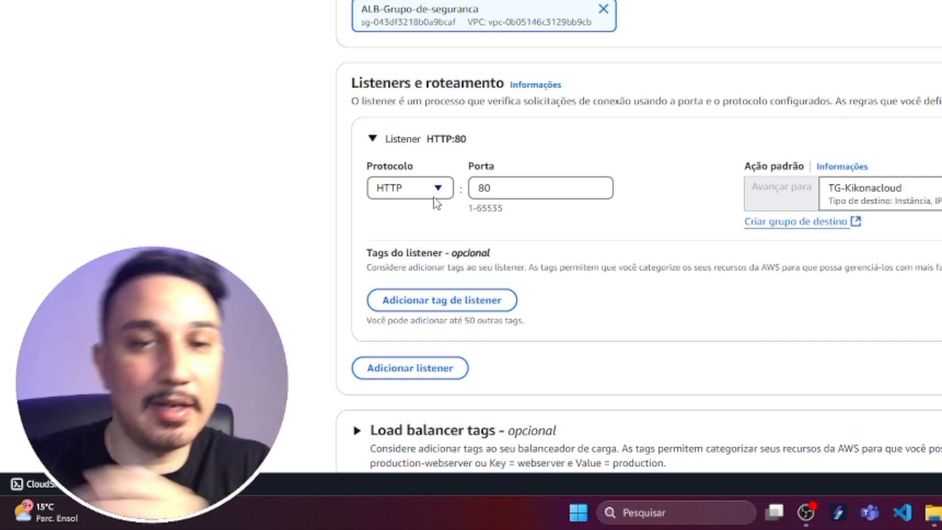
pyautogui.scroll(-8, 638, 295)
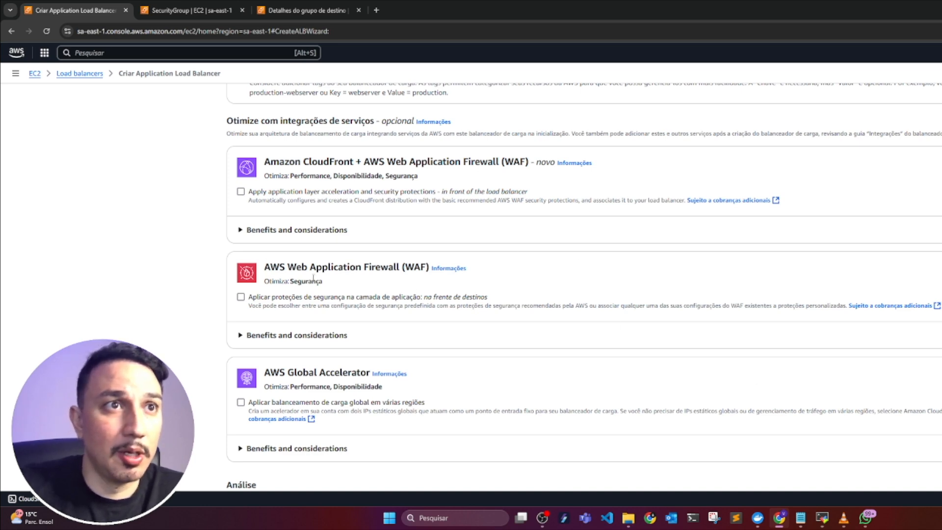
pyautogui.scroll(-5, 619, 339)
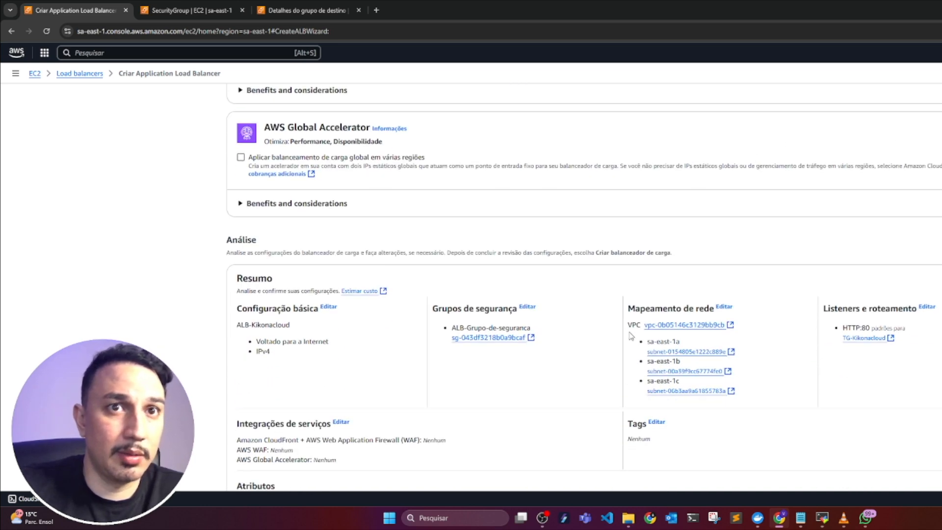
pyautogui.scroll(-4, 631, 336)
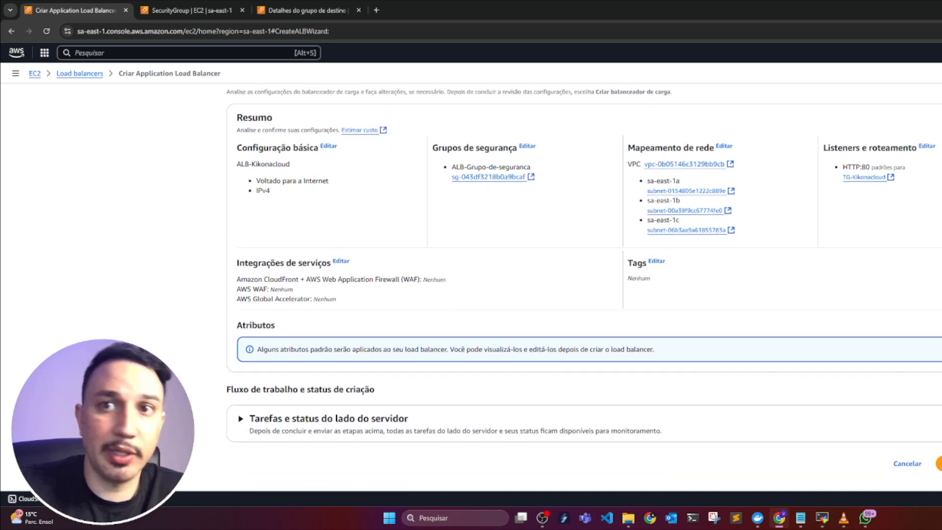
pyautogui.click(412, 422)
pyautogui.click(407, 421)
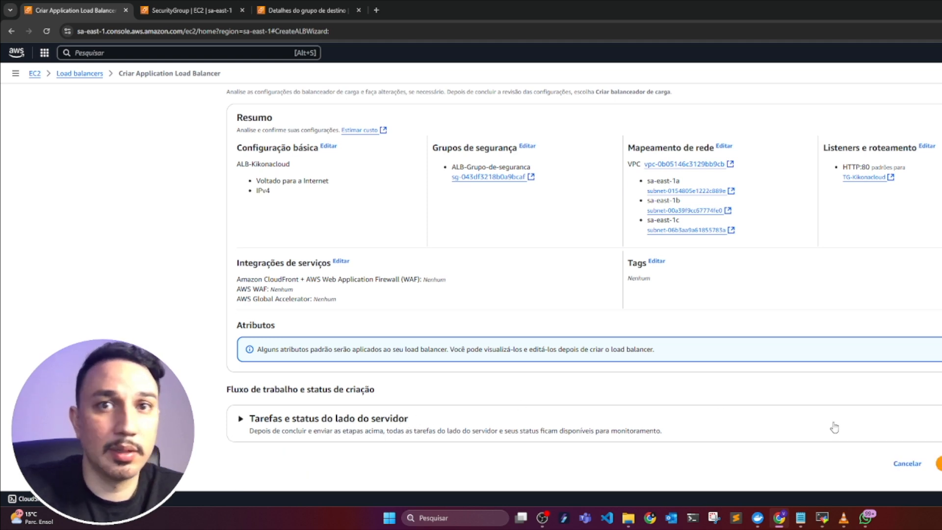
pyautogui.click(938, 463)
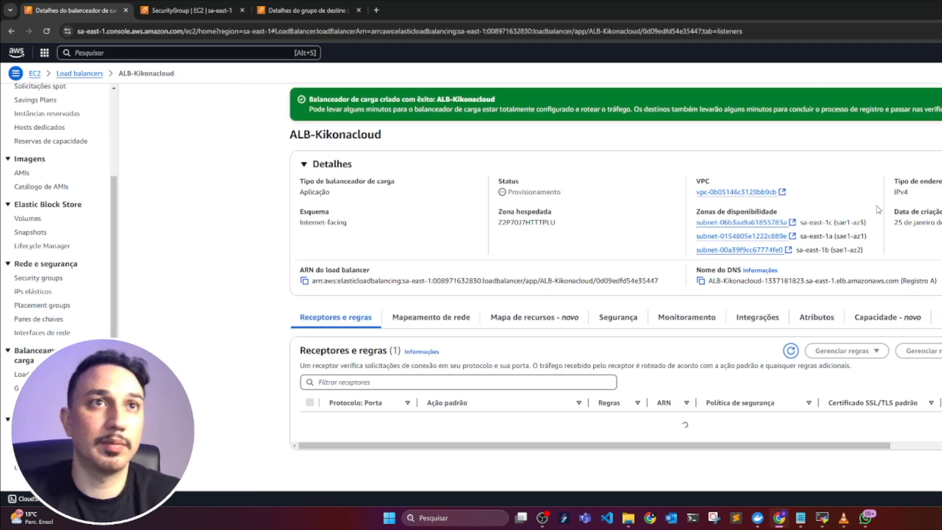
pyautogui.click(938, 100)
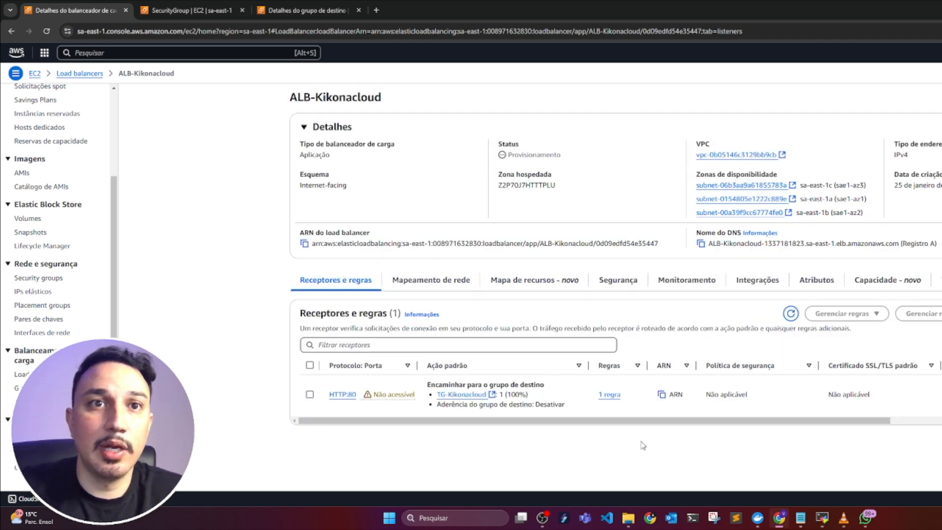
# Check the load balancer's provisioning status and open its TG-Kikonacloud target group in a new browser tab.
pyautogui.moveTo(676, 422); pyautogui.dragTo(537, 428)
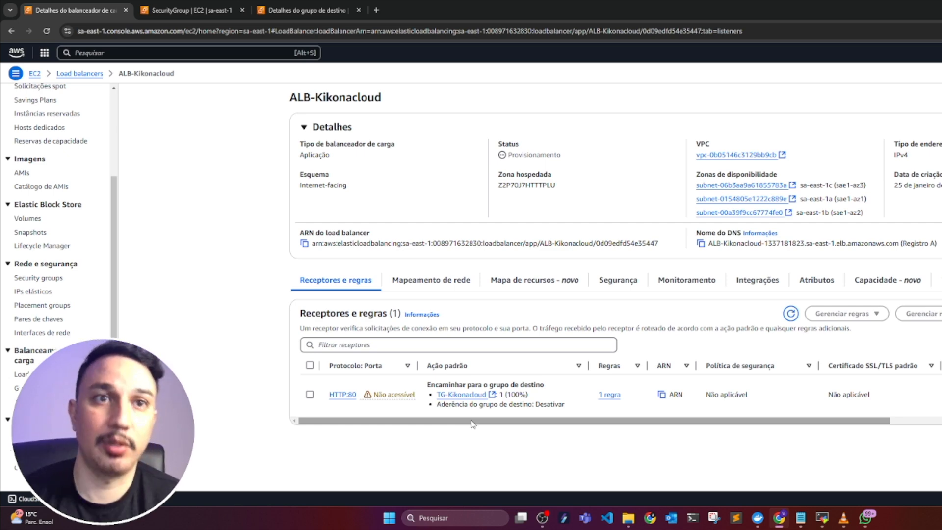
pyautogui.doubleClick(556, 156)
pyautogui.click(548, 151)
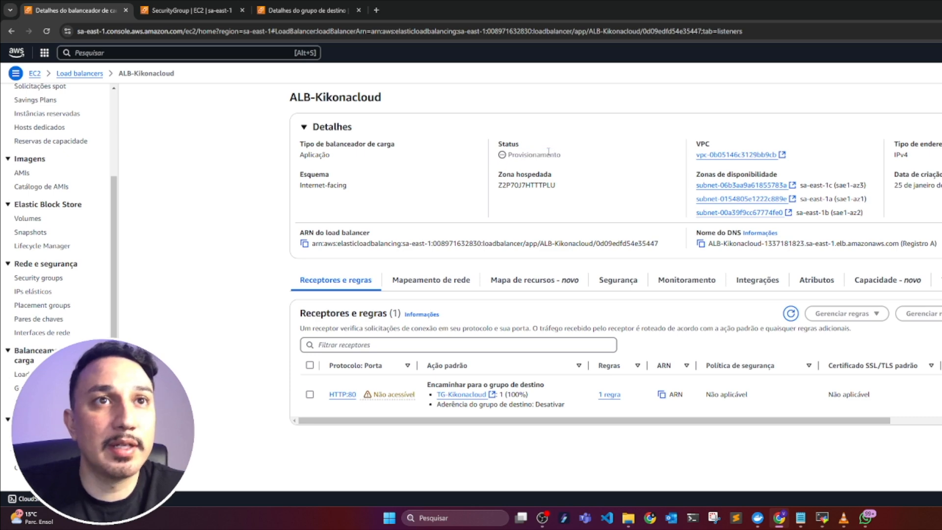
pyautogui.rightClick(457, 399)
pyautogui.click(426, 421)
pyautogui.rightClick(455, 395)
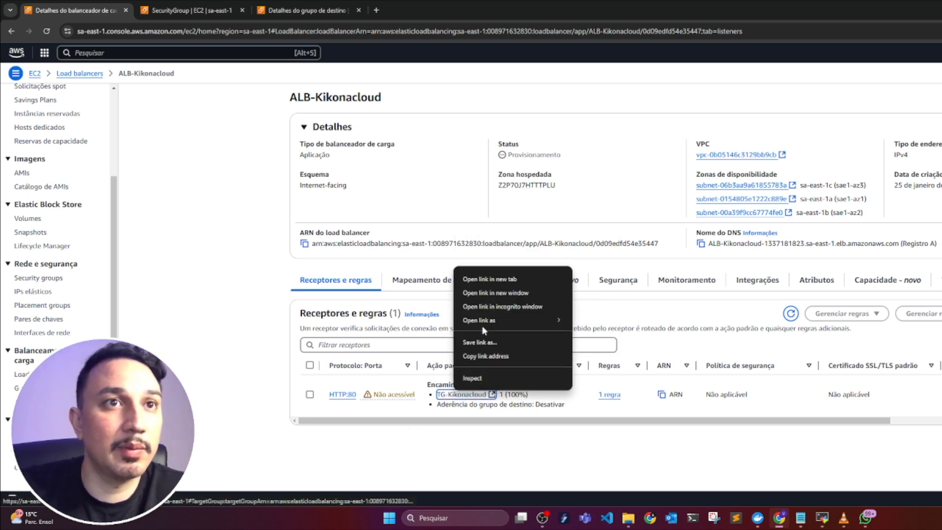
pyautogui.click(490, 276)
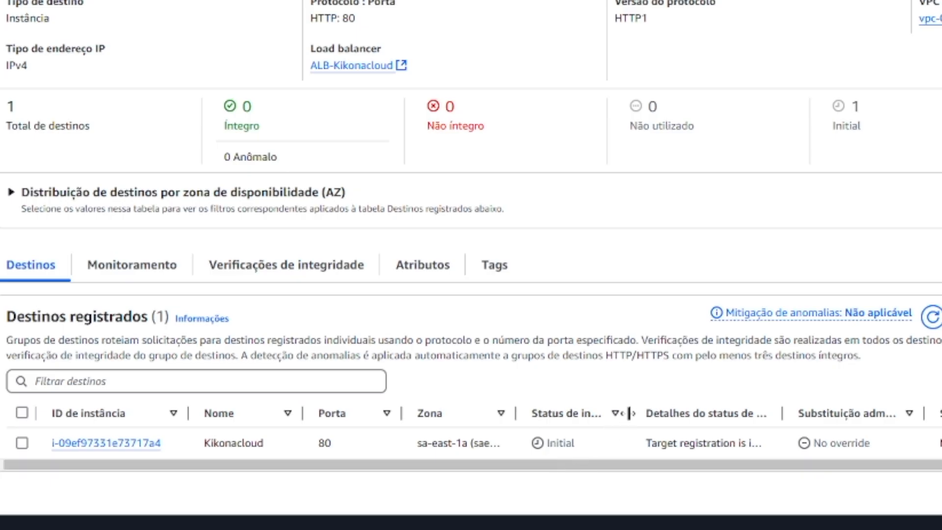
# Widen the health status and status details columns of the registered targets and read the Kikonacloud instance's entries.
pyautogui.moveTo(629, 413); pyautogui.dragTo(764, 413)
pyautogui.doubleClick(566, 450)
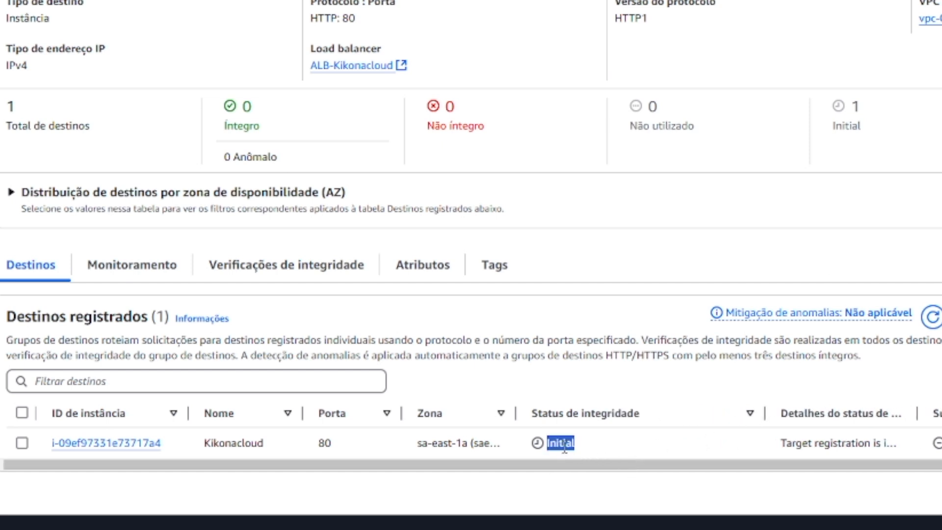
pyautogui.moveTo(916, 413); pyautogui.dragTo(939, 413)
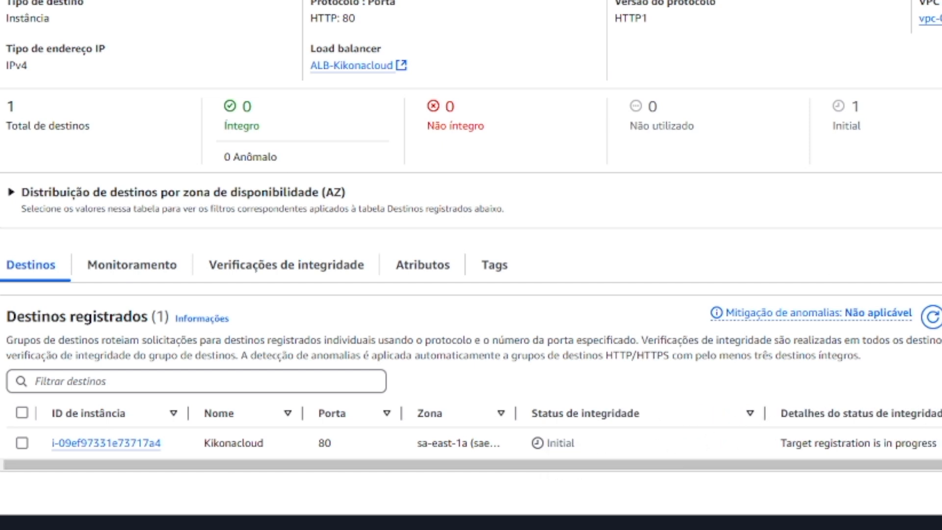
pyautogui.moveTo(783, 443); pyautogui.dragTo(940, 459)
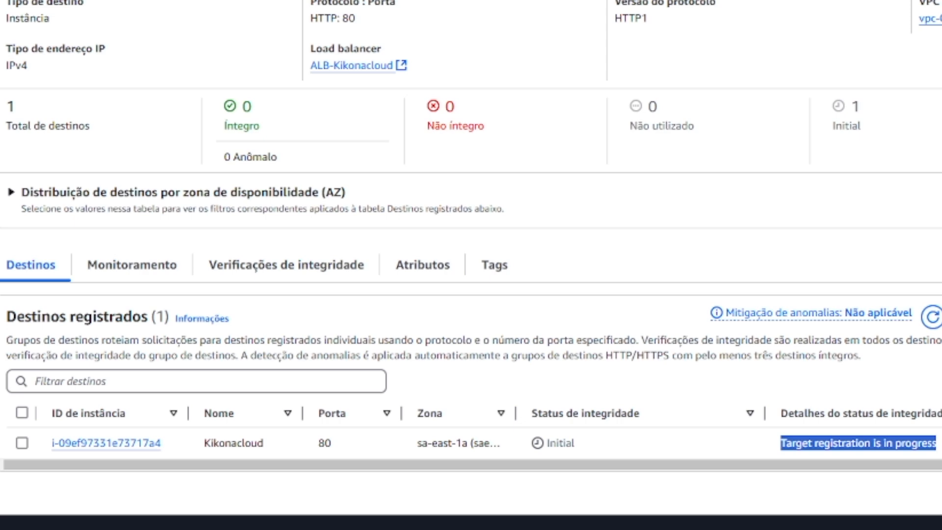
# Open the EC2 instances list in a new browser tab and examine the Kikonacloud instance's inbound and outbound security rules.
pyautogui.hotkey('ctrl', 'shift', 'Tab')
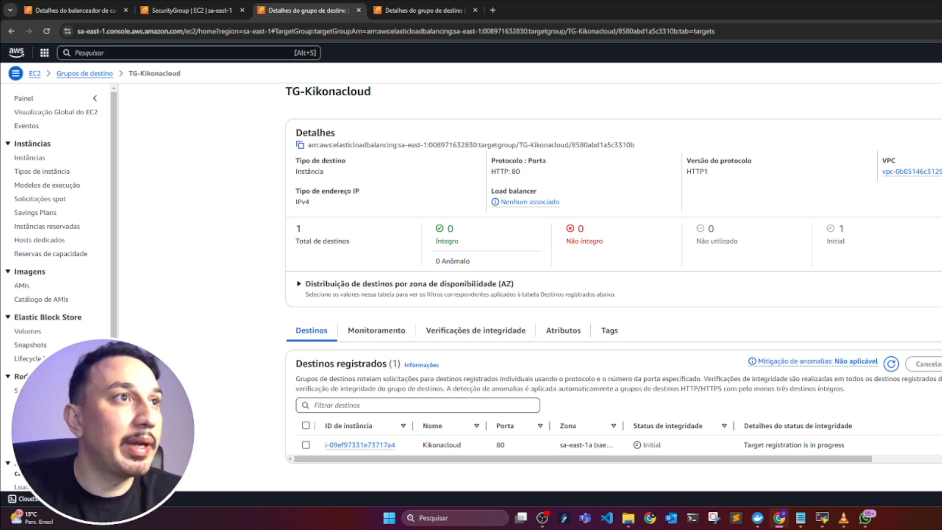
pyautogui.rightClick(34, 158)
pyautogui.click(68, 169)
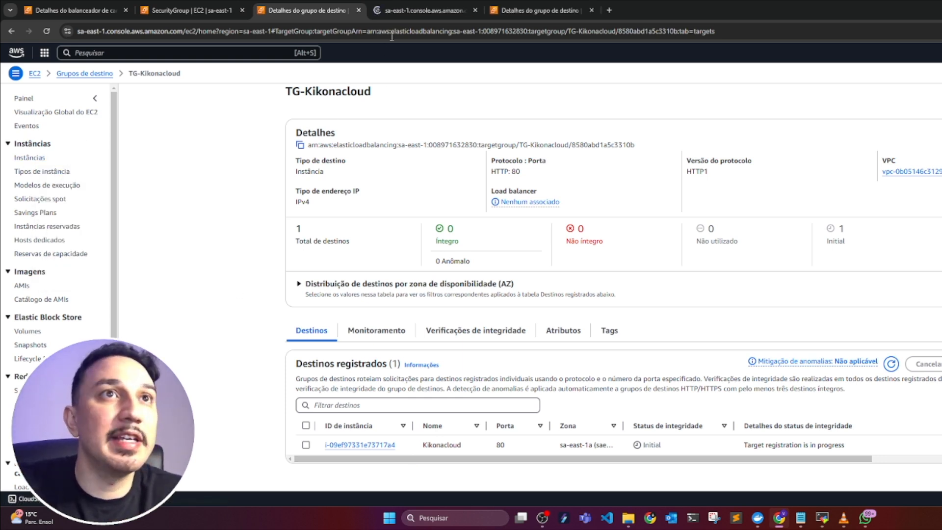
pyautogui.click(416, 10)
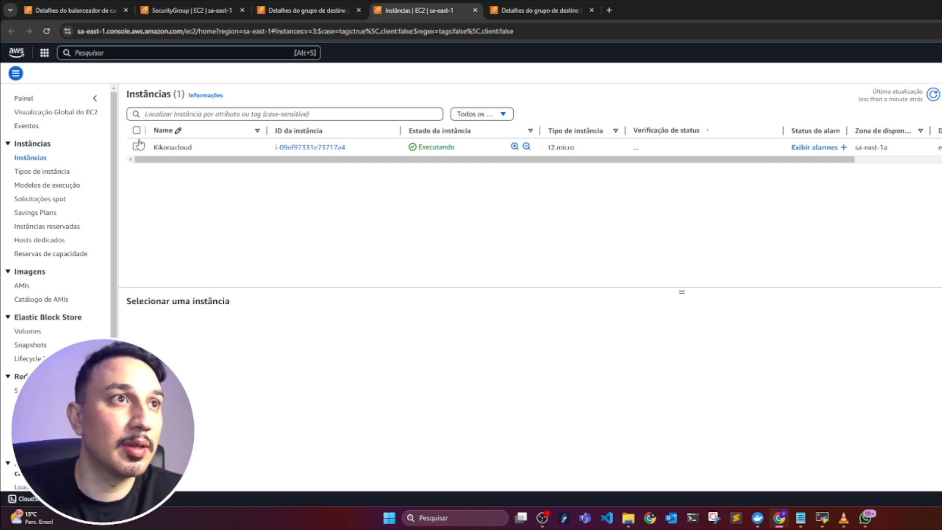
pyautogui.click(136, 146)
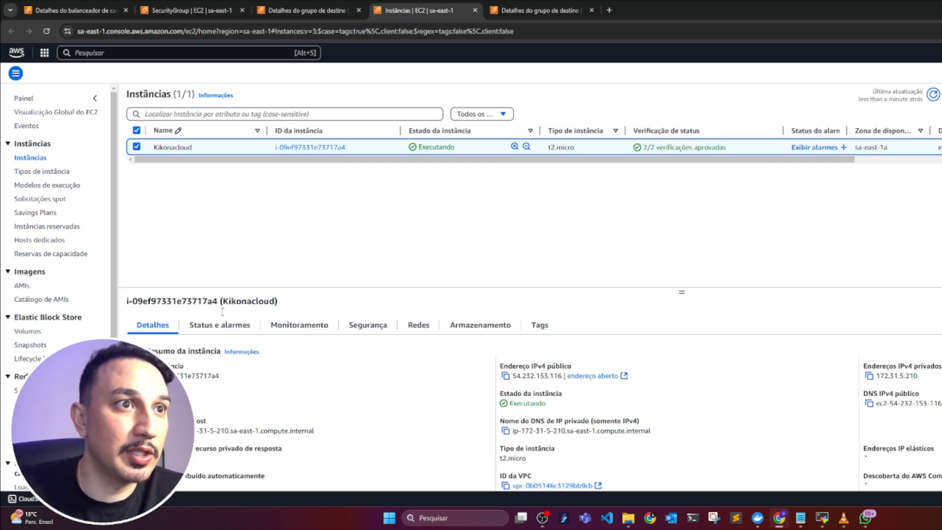
pyautogui.click(372, 326)
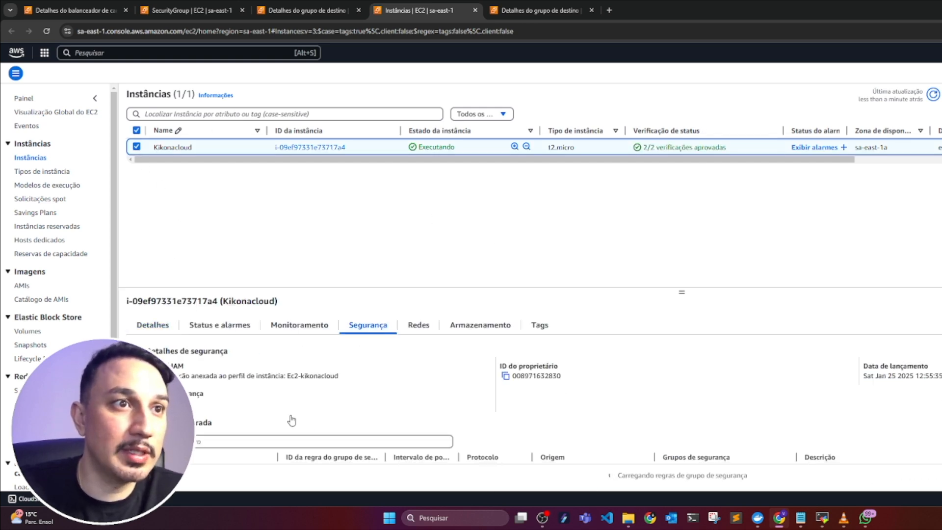
pyautogui.scroll(-2, 305, 391)
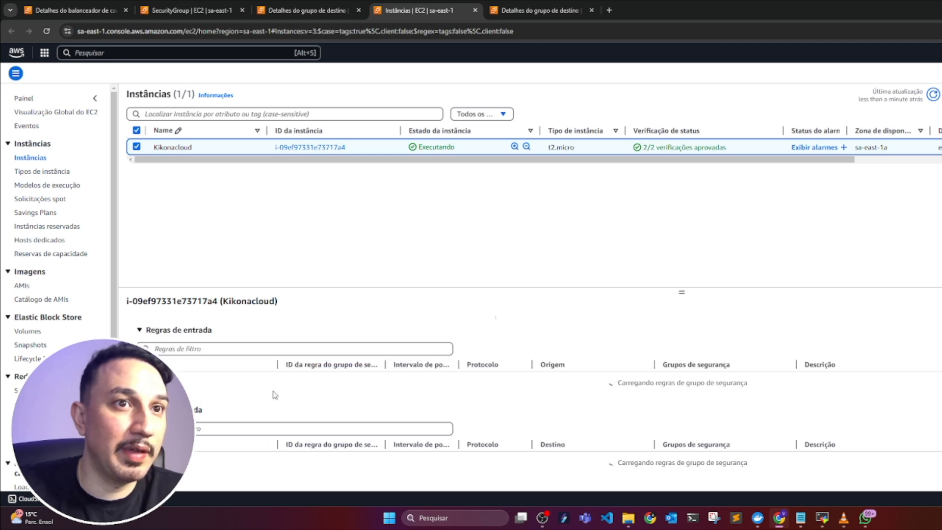
# Open the instance's KikonacloudSeg security group in a new browser tab, check its HTTP rule's port and source, and start editing the inbound rules.
pyautogui.scroll(2, 305, 394)
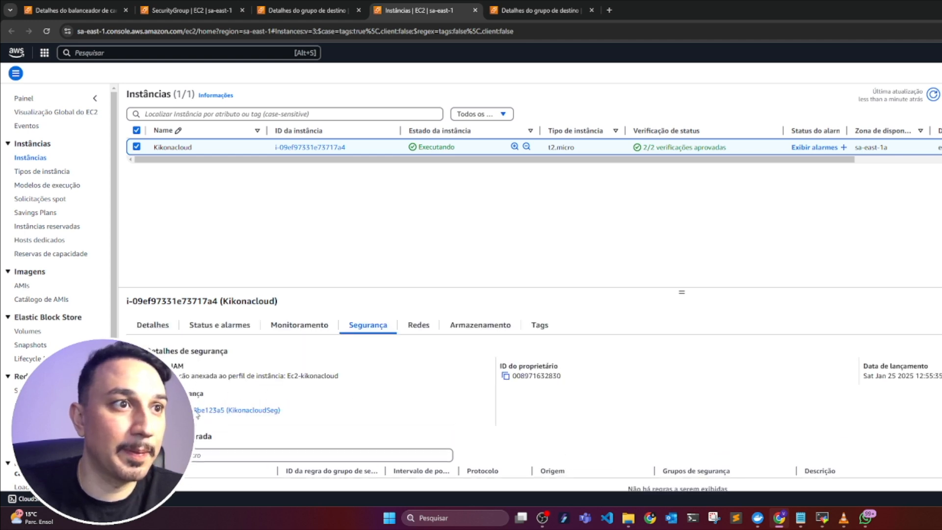
pyautogui.rightClick(203, 409)
pyautogui.click(259, 297)
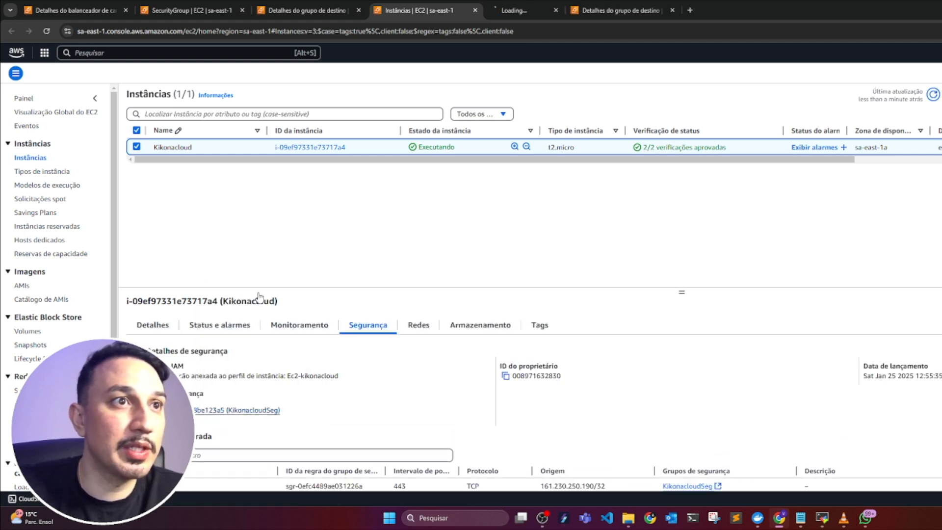
pyautogui.click(515, 11)
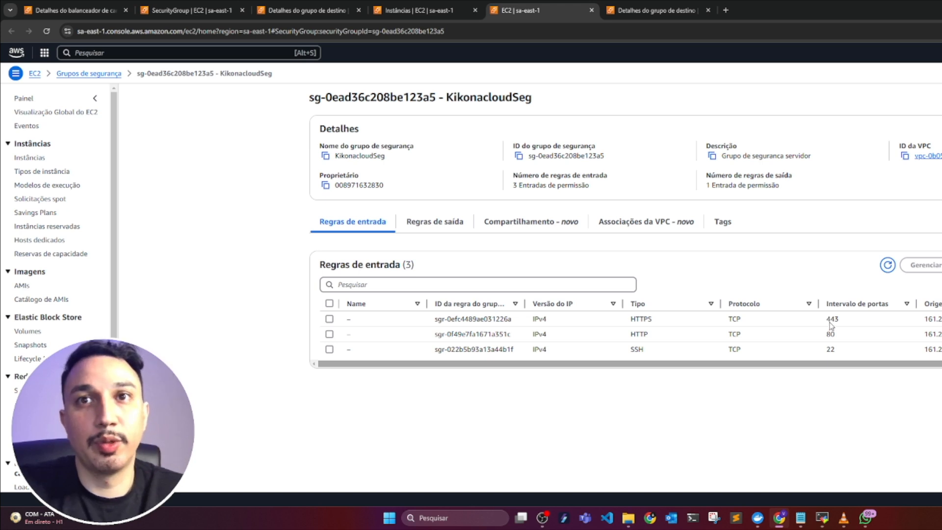
pyautogui.click(829, 339)
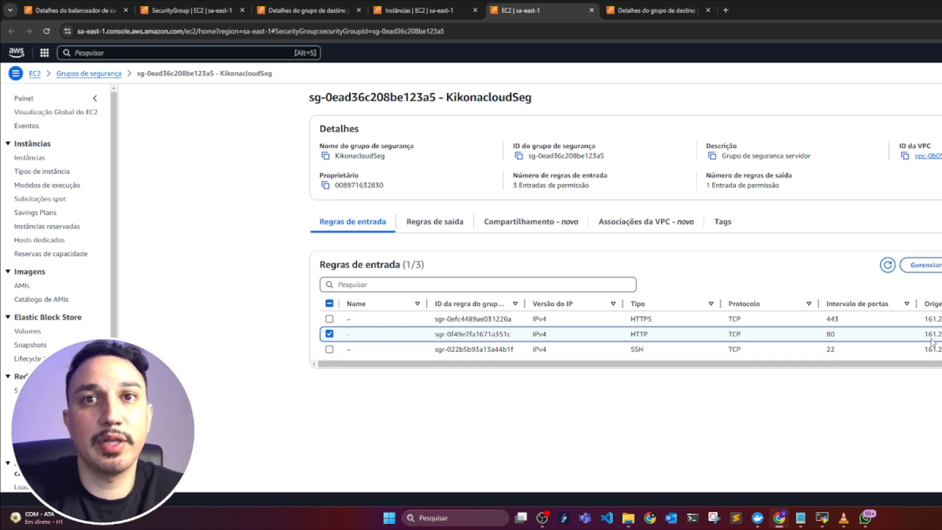
pyautogui.doubleClick(932, 319)
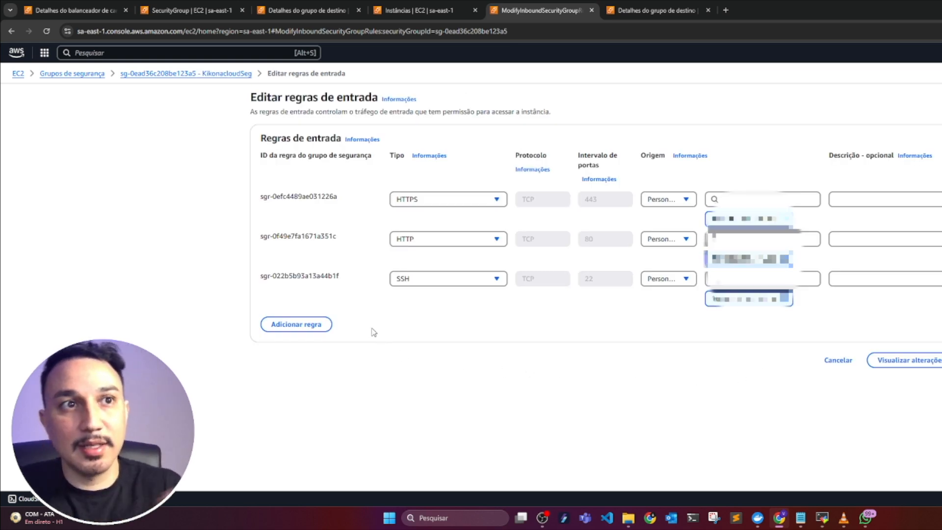
# Add an inbound HTTP rule to KikonacloudSeg with the ALB-Grupo-de-seguranca security group as its source.
pyautogui.click(308, 326)
pyautogui.click(425, 318)
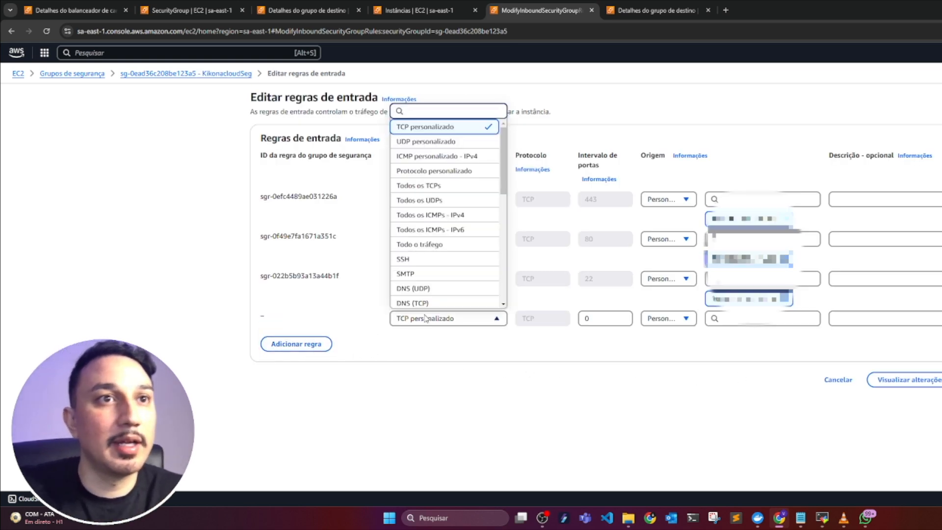
pyautogui.scroll(-2, 445, 273)
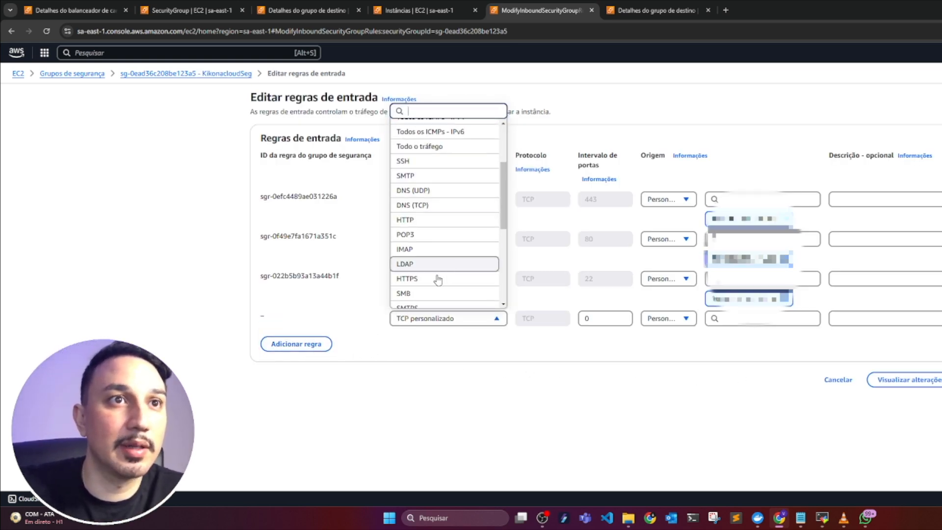
pyautogui.scroll(-2, 432, 260)
pyautogui.click(422, 171)
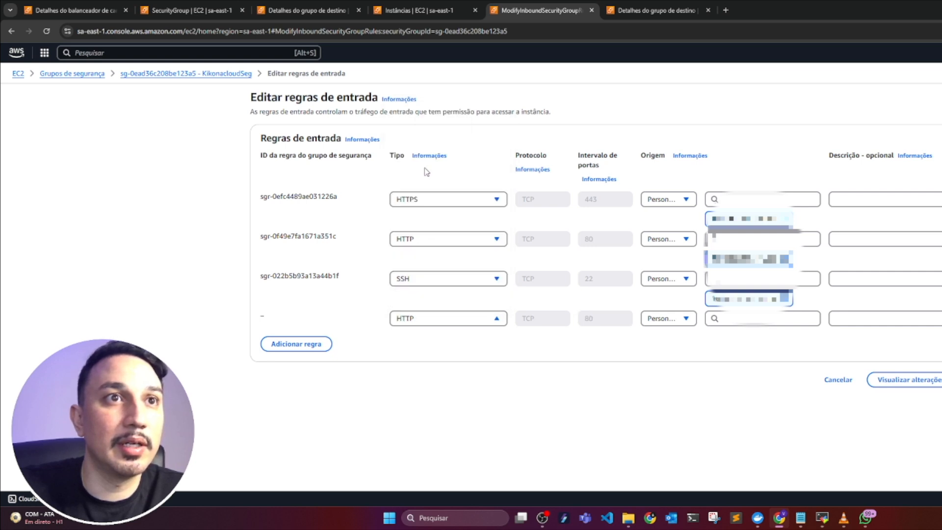
pyautogui.click(679, 319)
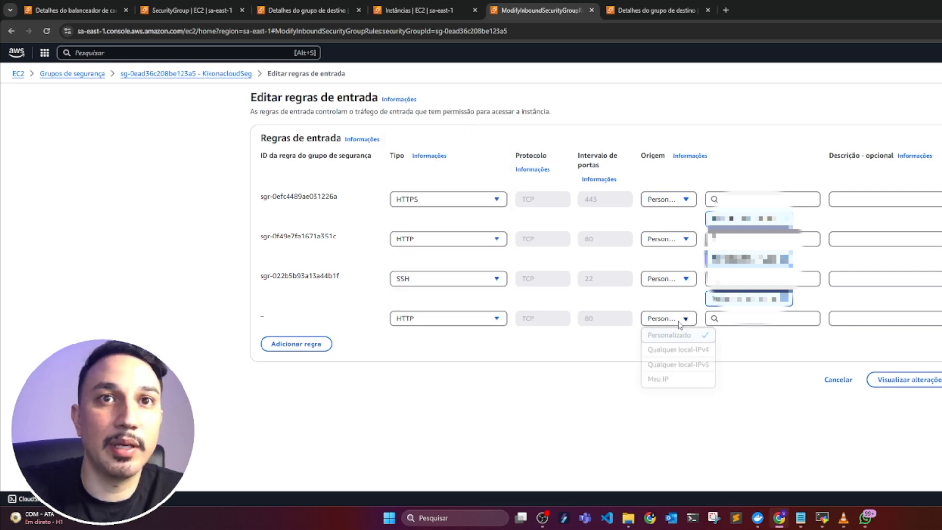
pyautogui.click(755, 319)
pyautogui.scroll(-5, 814, 392)
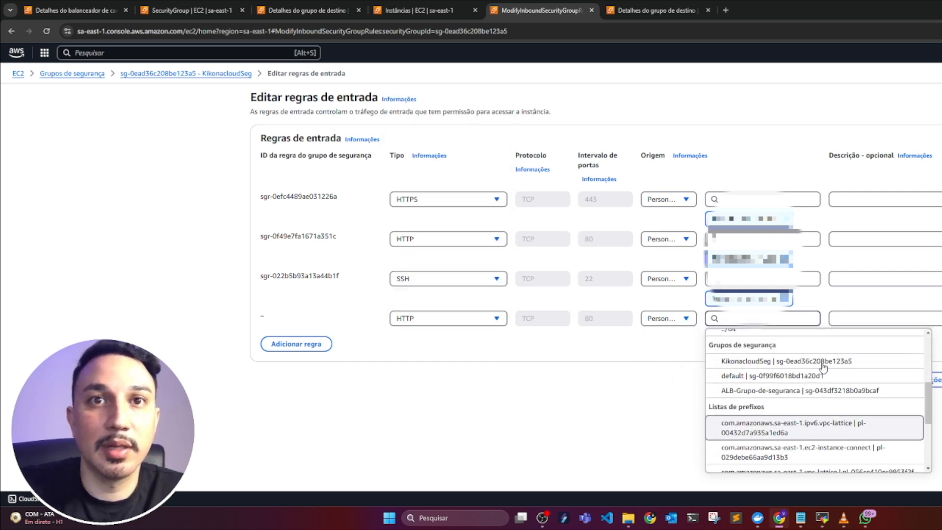
pyautogui.scroll(1, 824, 365)
pyautogui.click(792, 401)
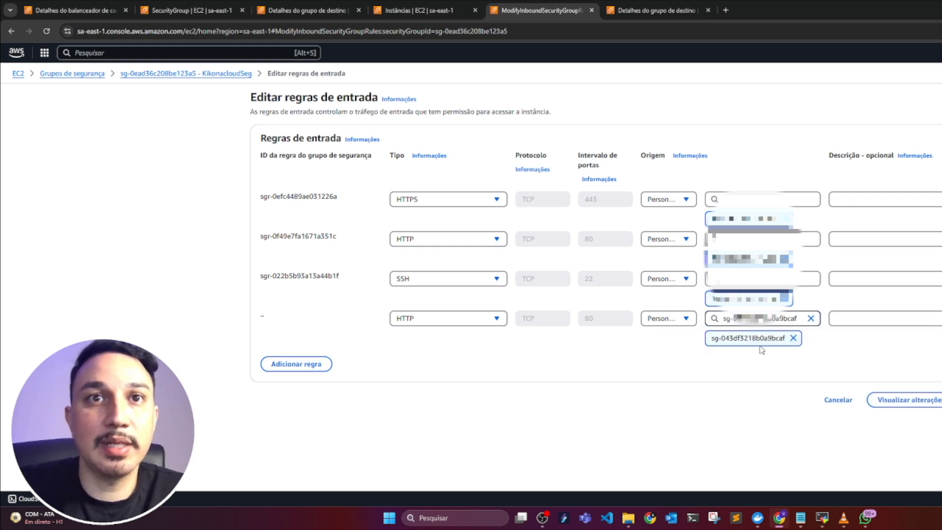
# Clear the new HTTP rule's source and select the ALB-Grupo-de-seguranca security group for it again.
pyautogui.click(810, 318)
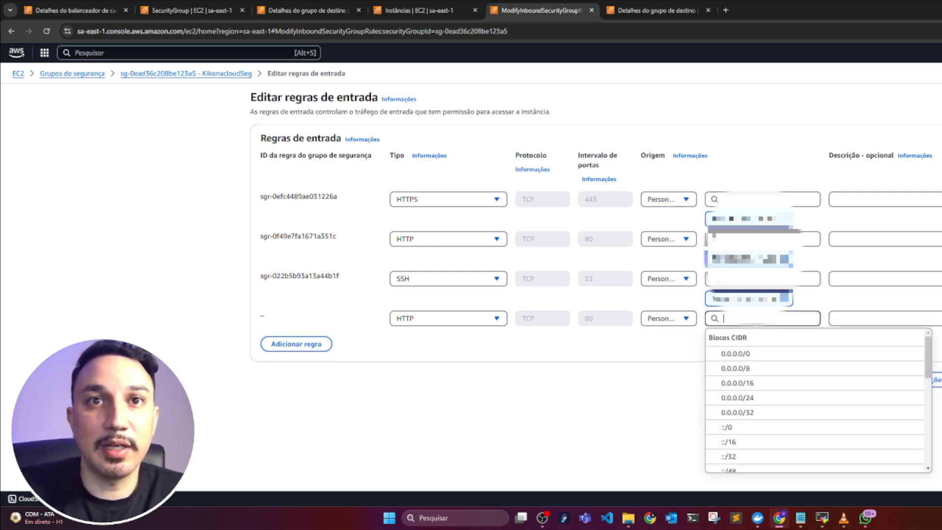
pyautogui.scroll(-3, 801, 380)
pyautogui.scroll(3, 798, 384)
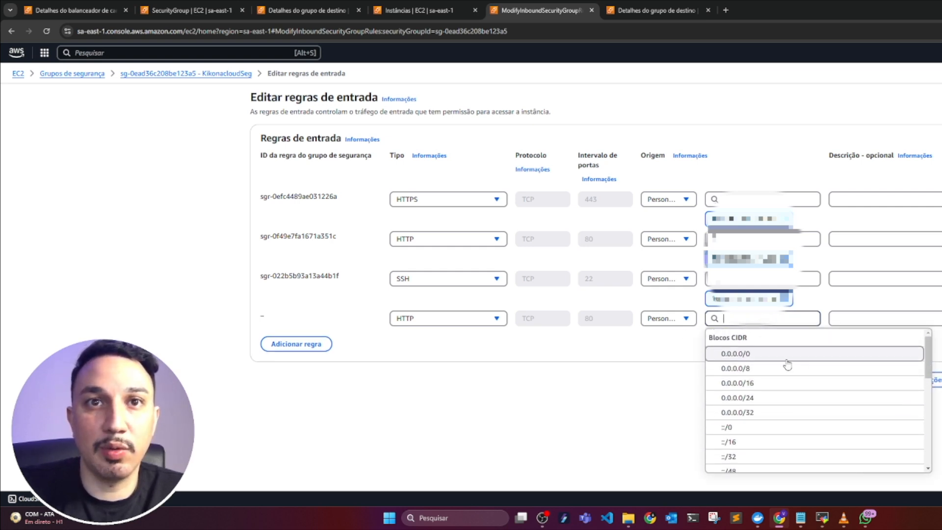
pyautogui.scroll(-4, 802, 385)
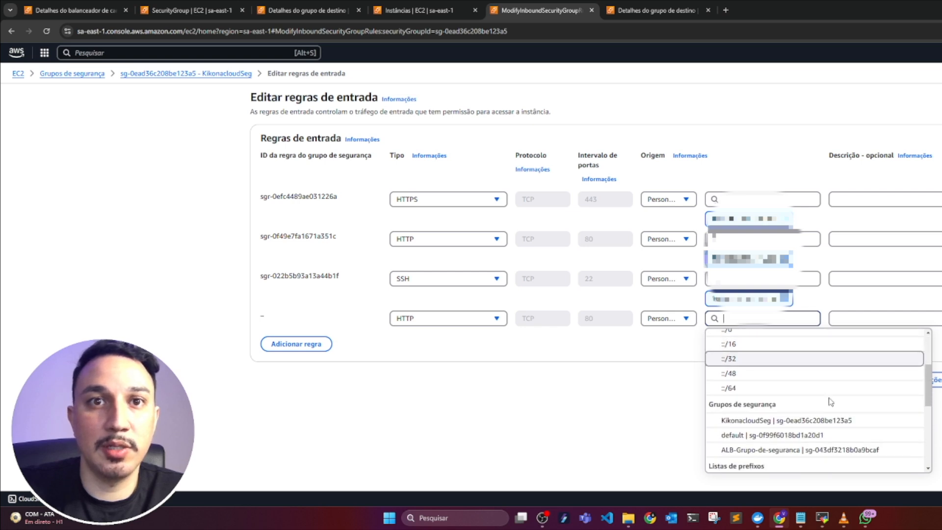
pyautogui.scroll(-1, 809, 421)
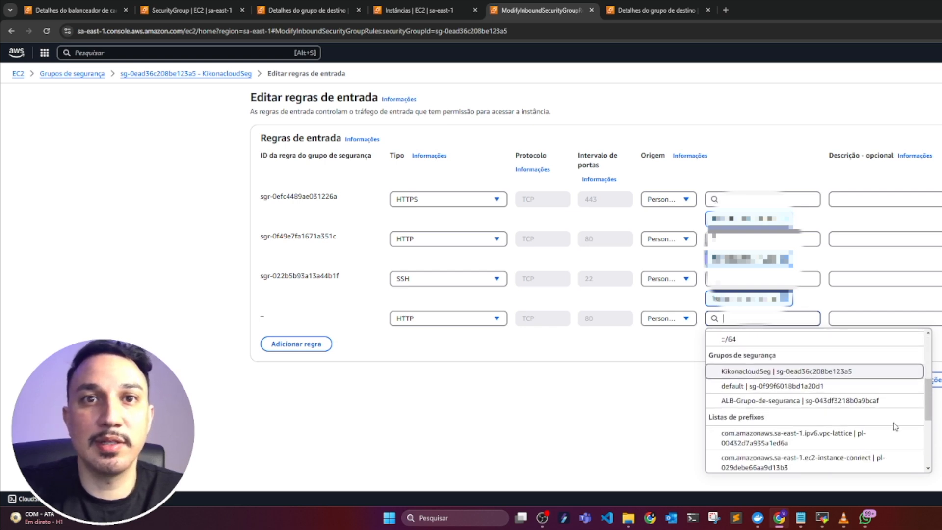
pyautogui.click(795, 401)
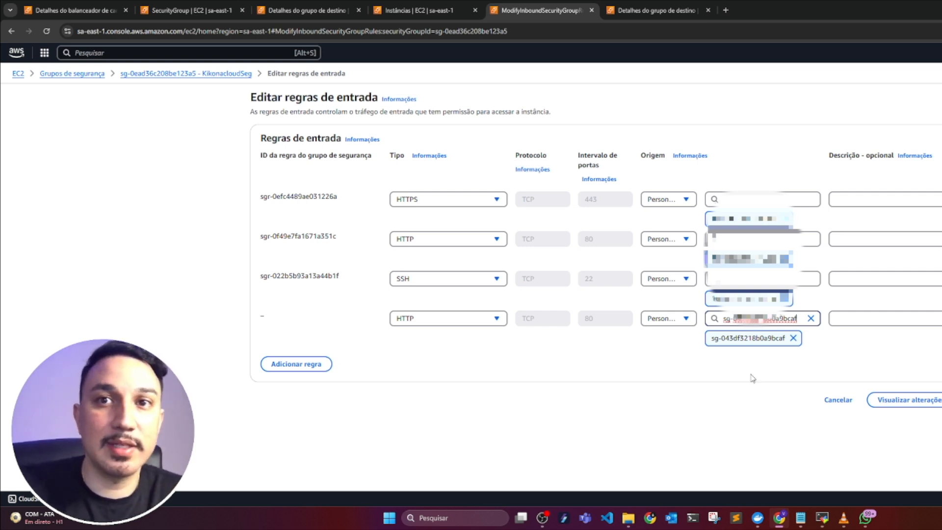
# Describe the new HTTP rule as "grupo de segurança load balancer" and try to save the inbound rules.
pyautogui.click(557, 352)
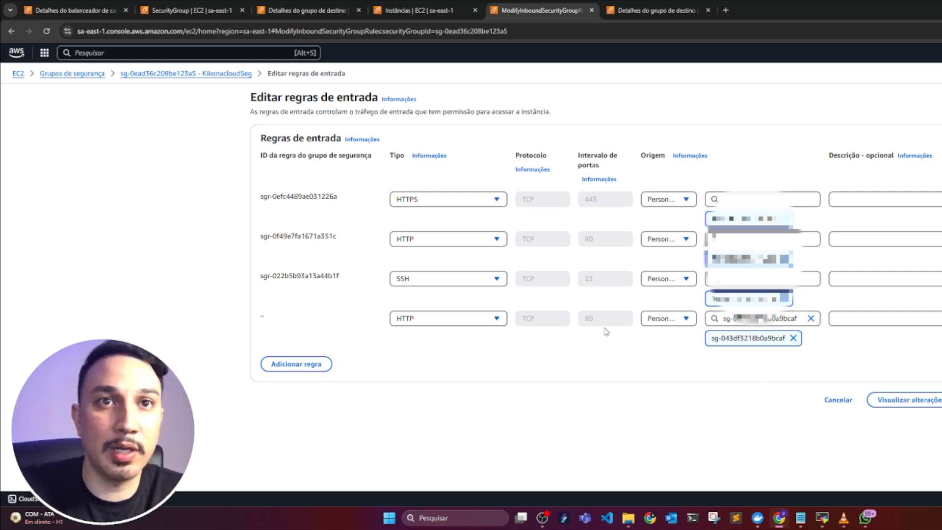
pyautogui.click(857, 318)
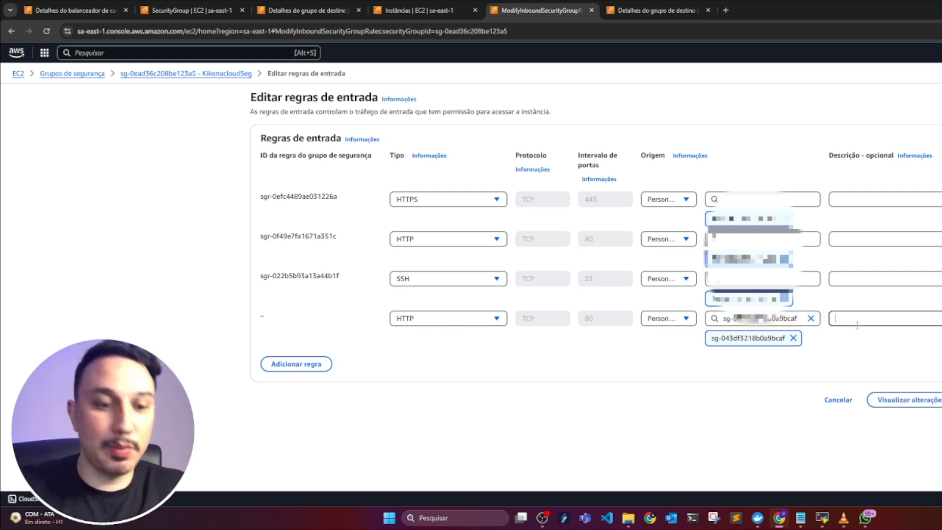
pyautogui.write('grupo de seg')
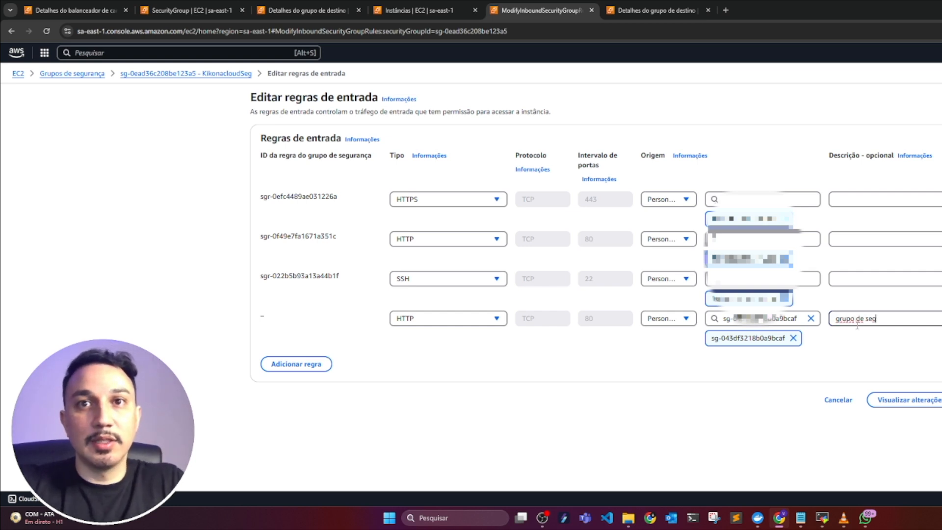
pyautogui.write('urança')
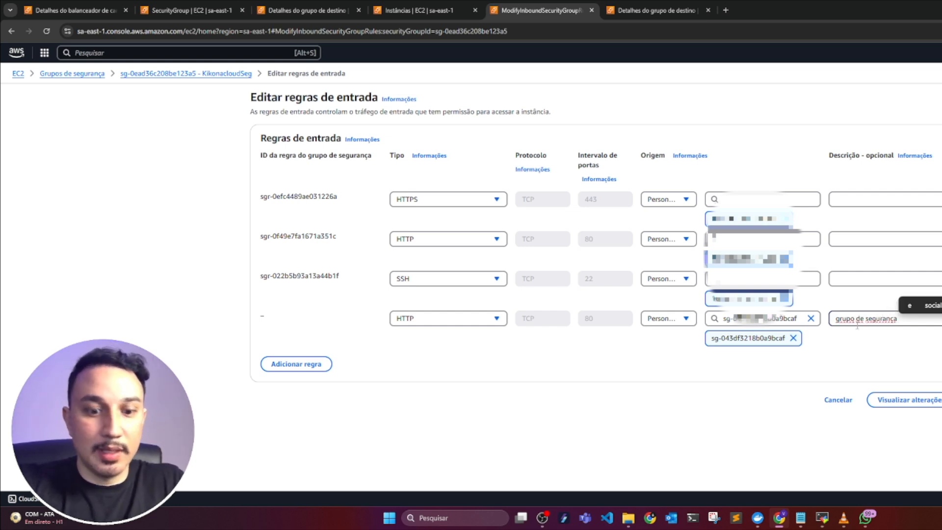
pyautogui.write(' load balabcer.')
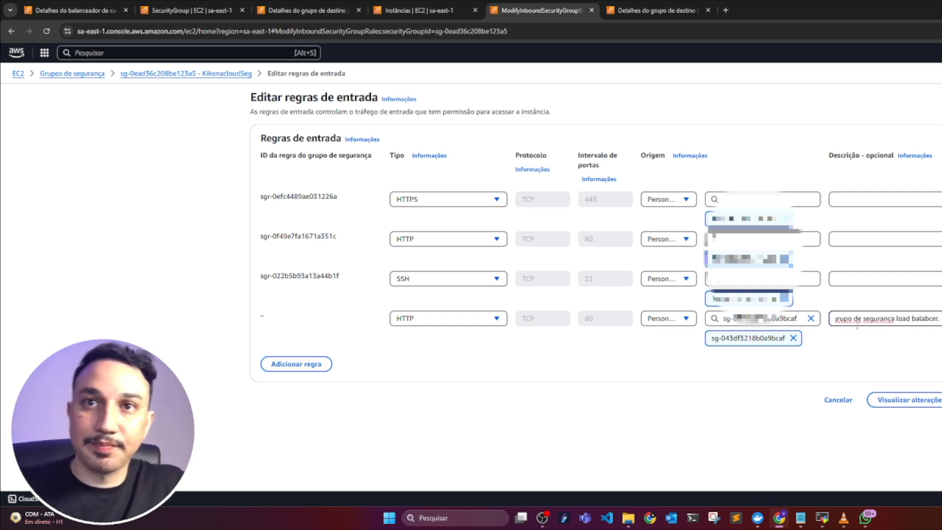
pyautogui.press('BackSpace')
pyautogui.press('BackSpace')
pyautogui.press('BackSpace')
pyautogui.press('BackSpace')
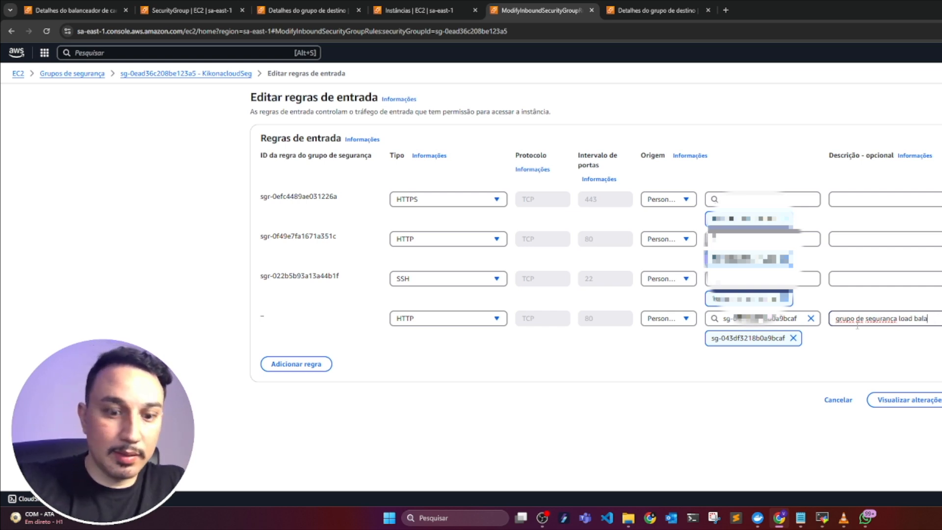
pyautogui.write('ncer')
pyautogui.click(940, 400)
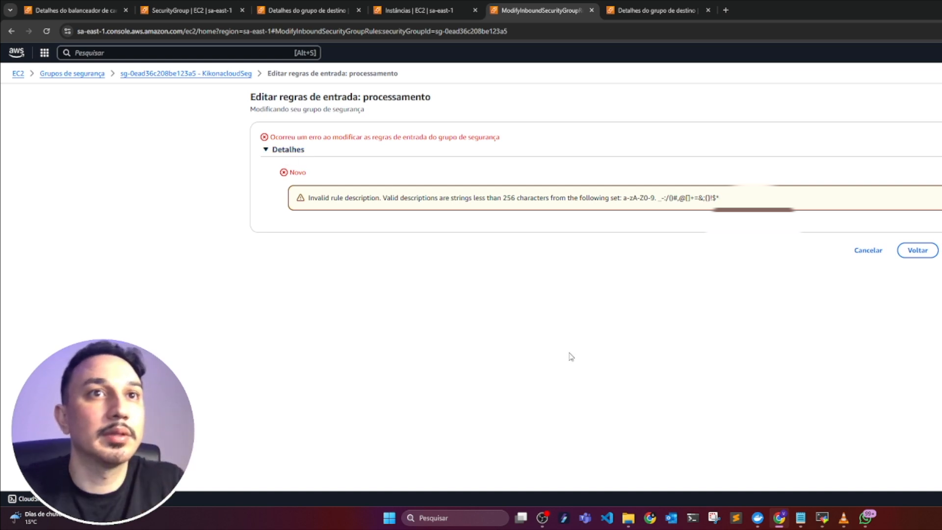
# Return to the inbound rules form, correct the unsupported character in the new HTTP rule's description, and save the rules.
pyautogui.click(918, 250)
pyautogui.click(892, 319)
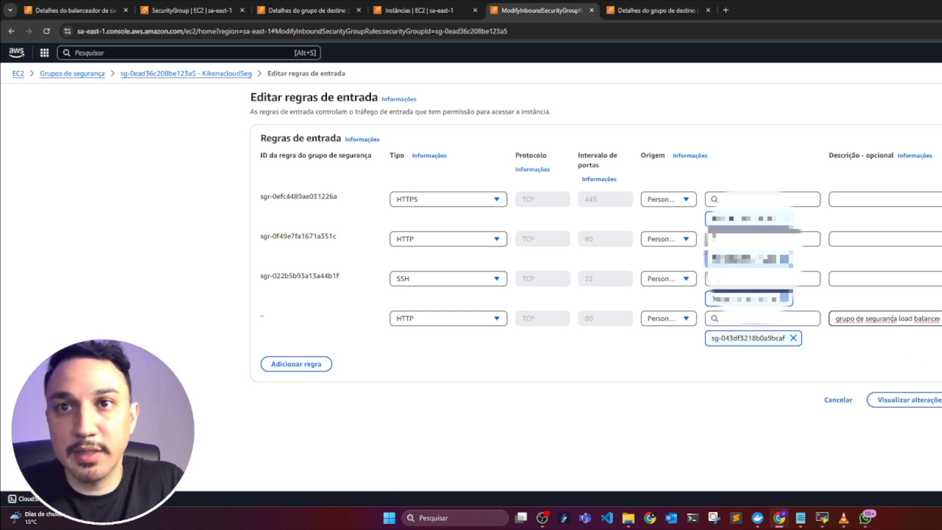
pyautogui.press('Return')
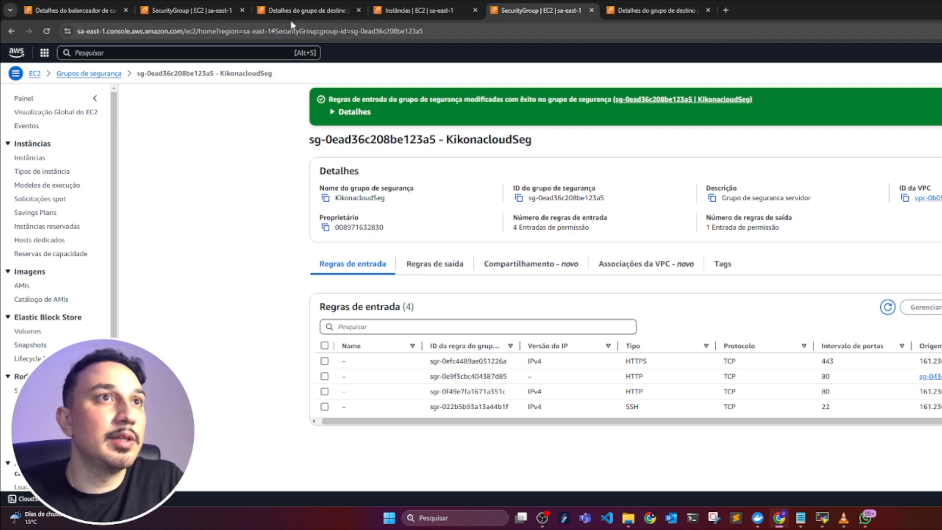
# Switch back to the TG-Kikonacloud target group, refresh its registered targets, and check the Kikonacloud instance's health status.
pyautogui.click(190, 11)
pyautogui.click(79, 10)
pyautogui.click(304, 10)
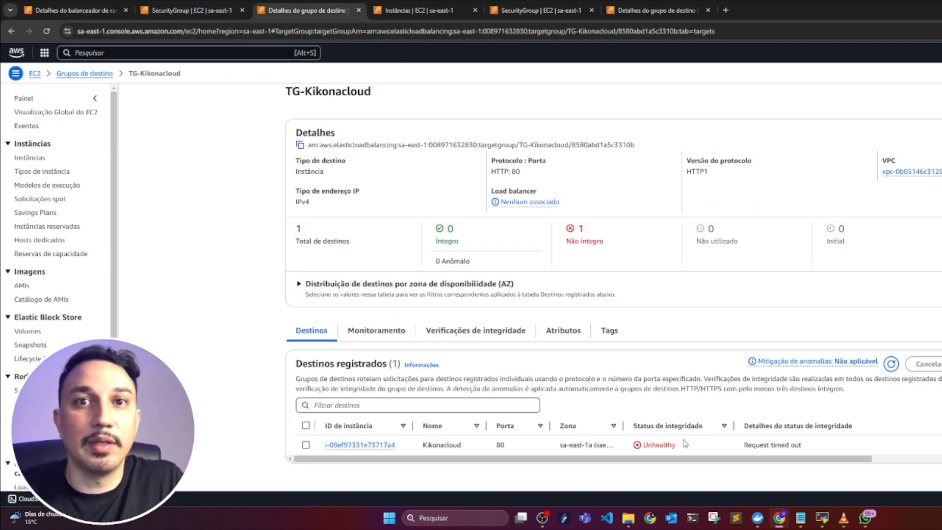
pyautogui.click(890, 364)
pyautogui.scroll(-1, 581, 390)
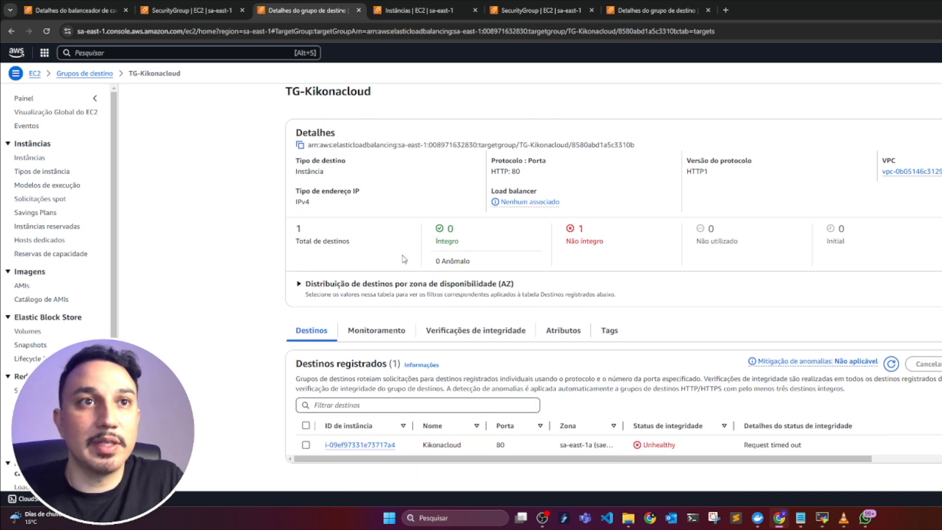
pyautogui.click(891, 363)
pyautogui.scroll(-1, 842, 375)
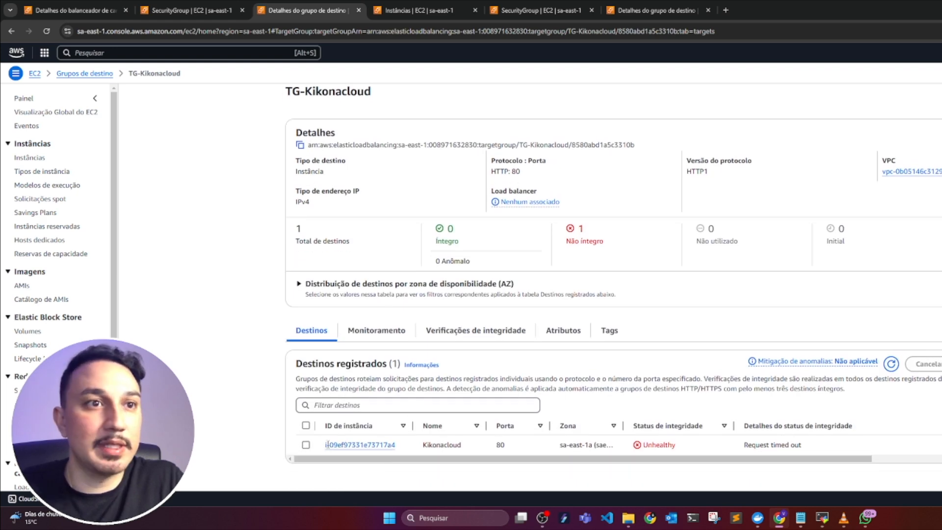
# Deregister the Kikonacloud instance from TG-Kikonacloud and refresh the registered targets to check its status.
pyautogui.click(306, 445)
pyautogui.click(890, 363)
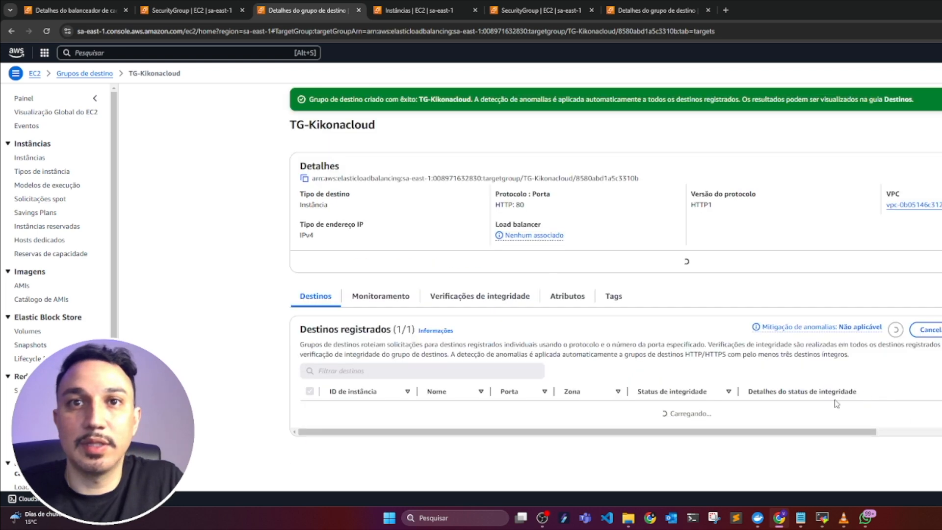
pyautogui.scroll(-1, 657, 432)
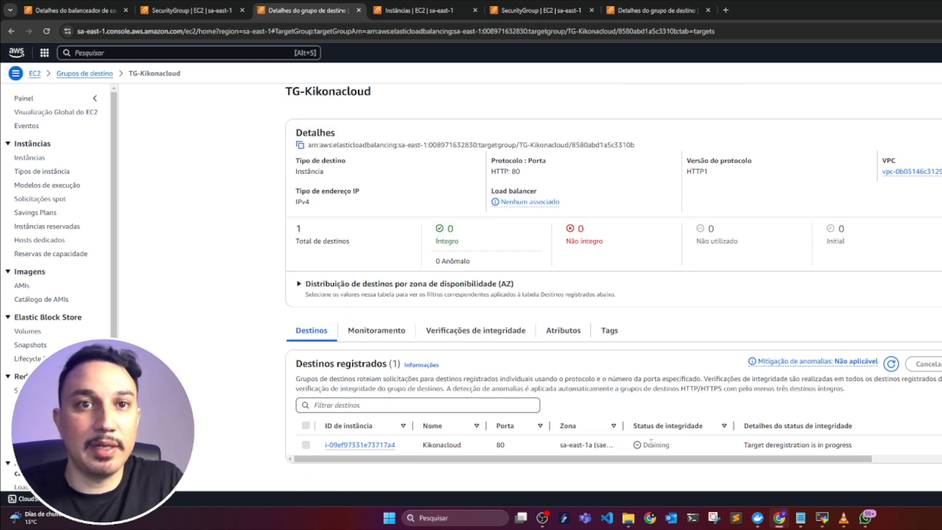
pyautogui.doubleClick(652, 445)
pyautogui.moveTo(735, 424); pyautogui.dragTo(766, 425)
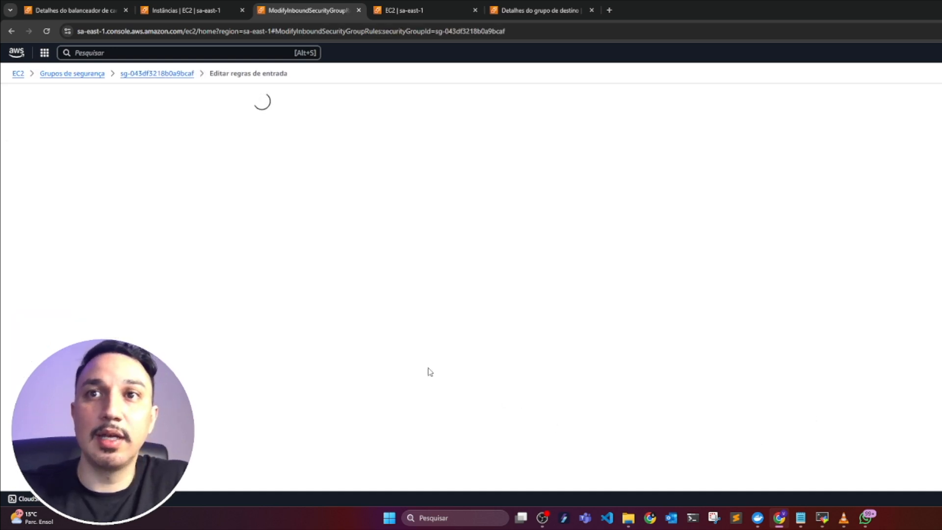
# In the load balancer's ALB-Grupo-de-seguranca security group, add an inbound HTTP rule that accepts traffic from any IPv4 address (0.0.0.0/0).
pyautogui.click(314, 193)
pyautogui.click(442, 199)
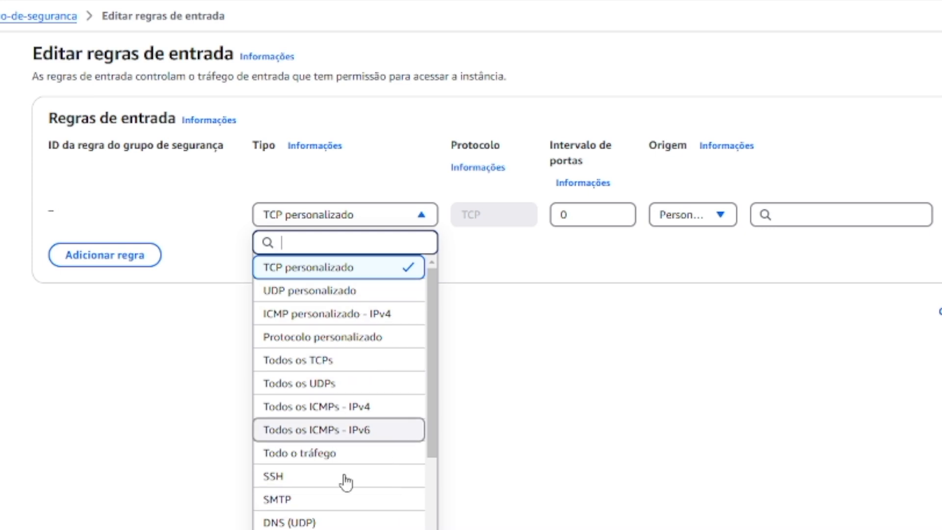
pyautogui.scroll(-2, 343, 480)
pyautogui.click(389, 490)
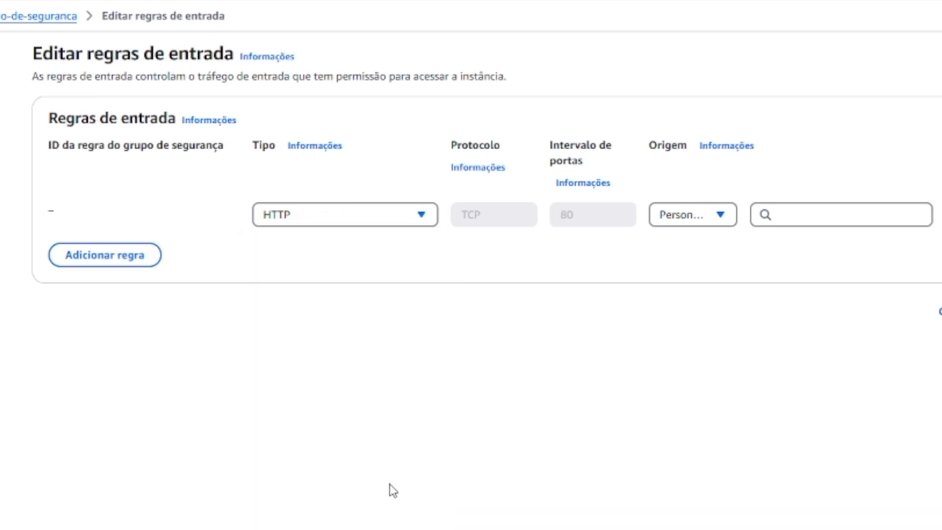
pyautogui.click(692, 214)
pyautogui.click(702, 267)
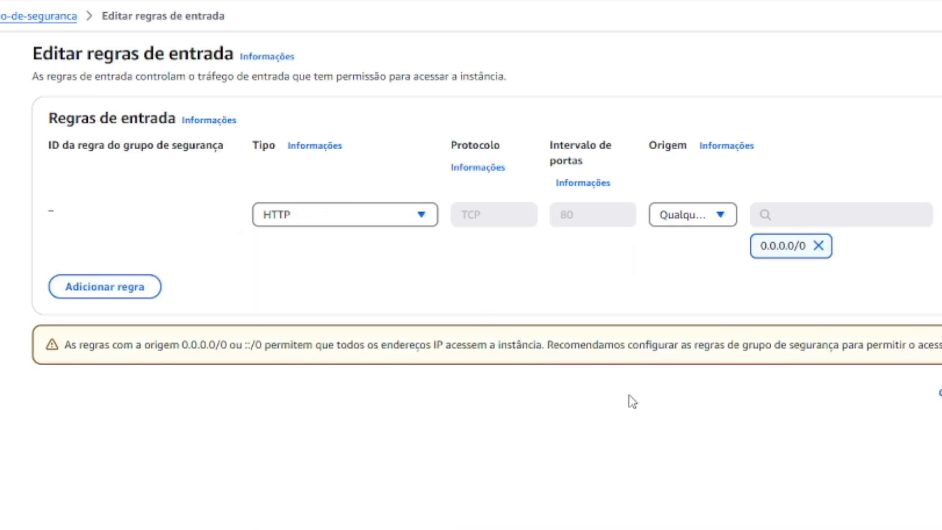
# Replace the HTTP inbound rule open to any IPv4 address with an HTTP rule whose source is My IP, and save the rules.
pyautogui.click(153, 284)
pyautogui.click(320, 278)
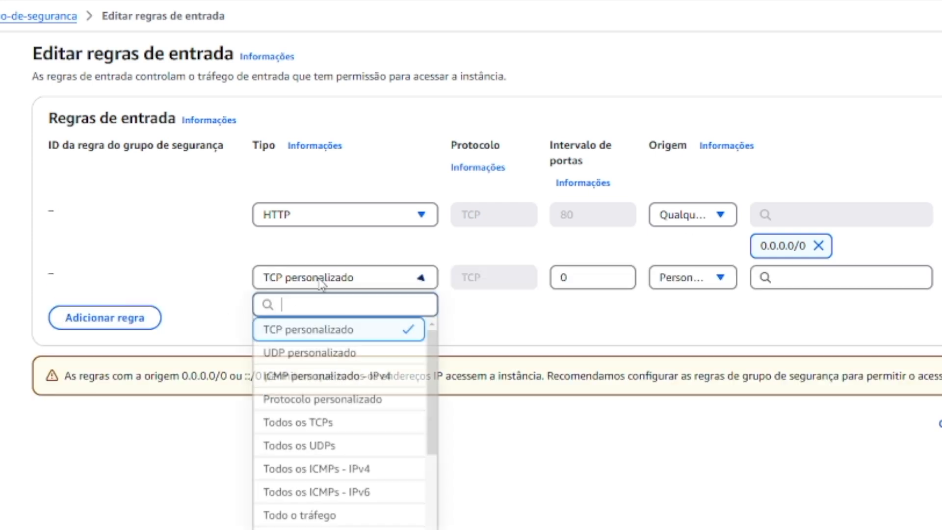
pyautogui.scroll(-2, 345, 422)
pyautogui.click(294, 525)
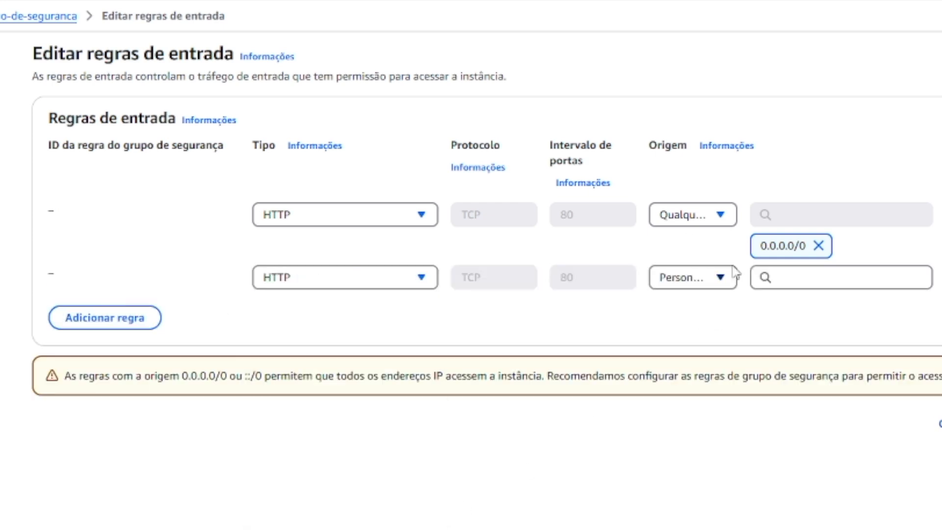
pyautogui.click(694, 277)
pyautogui.click(706, 375)
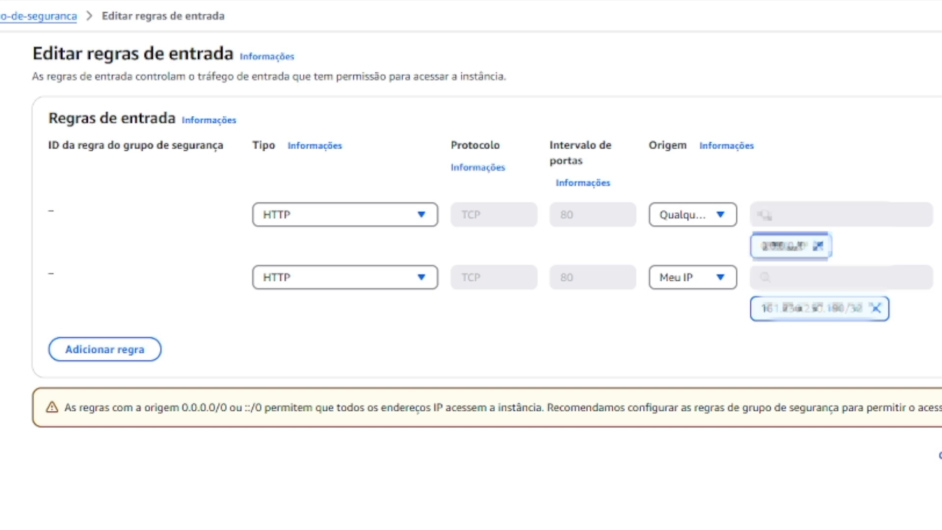
pyautogui.click(941, 214)
pyautogui.click(941, 343)
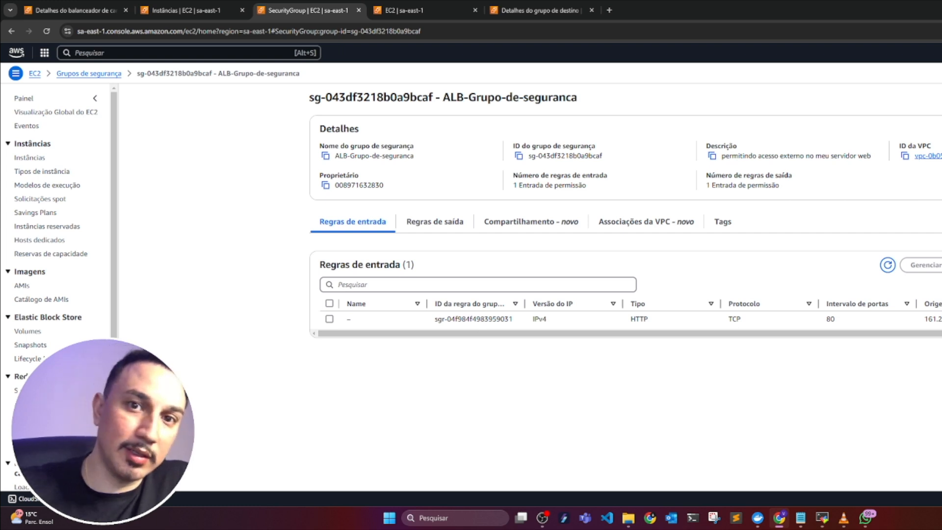
# Return to ALB-Kikonacloud, refresh its listeners and rules, and open the TG-Kikonacloud target group from the HTTP:80 listener.
pyautogui.click(824, 322)
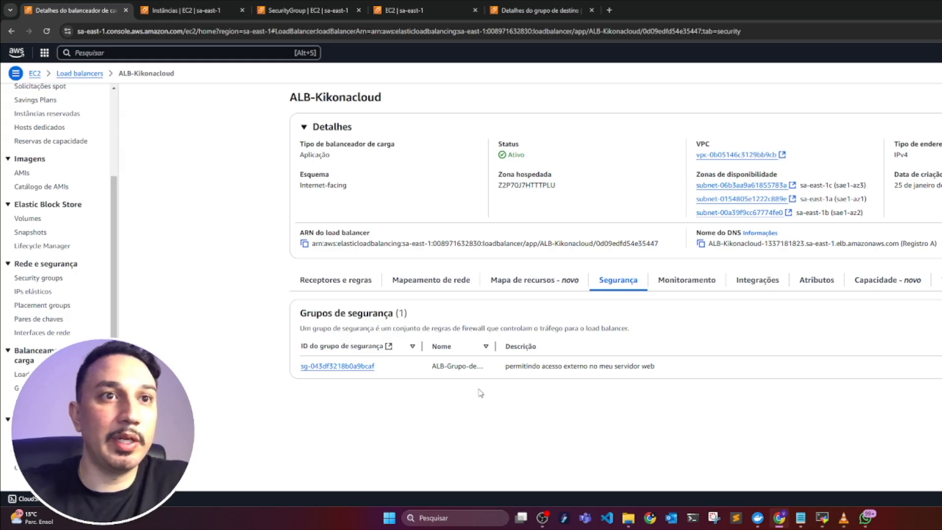
pyautogui.click(330, 277)
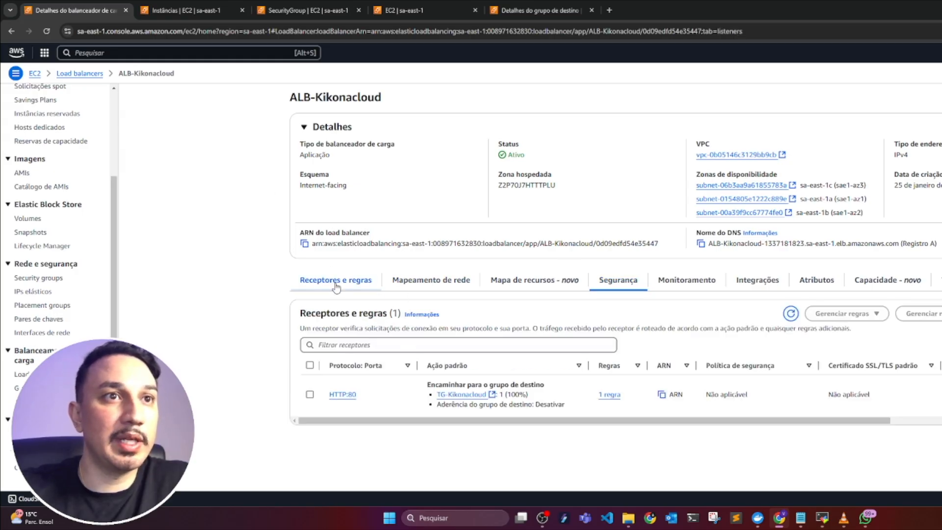
pyautogui.click(790, 313)
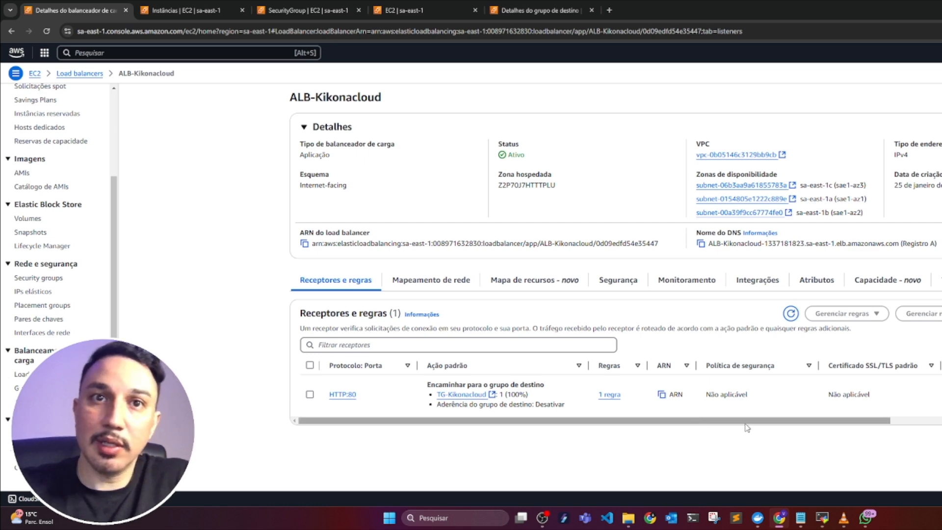
pyautogui.click(478, 395)
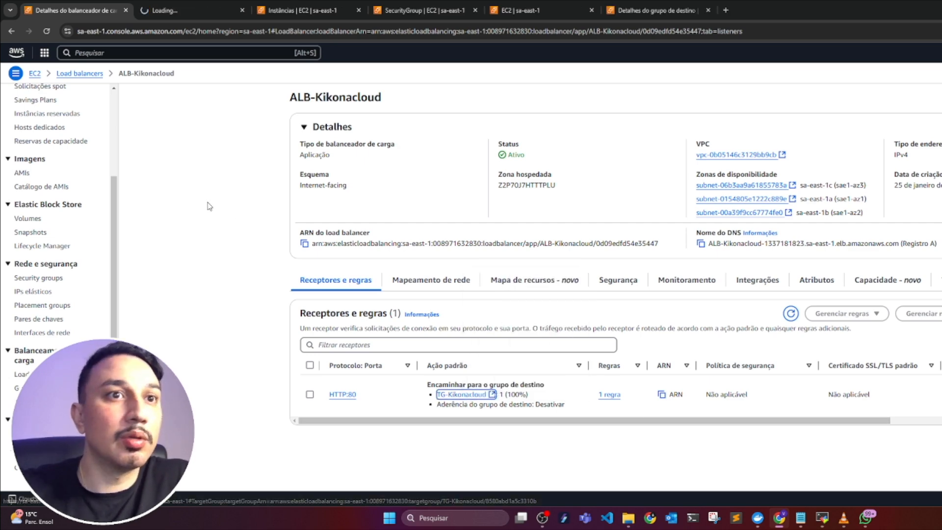
pyautogui.click(189, 14)
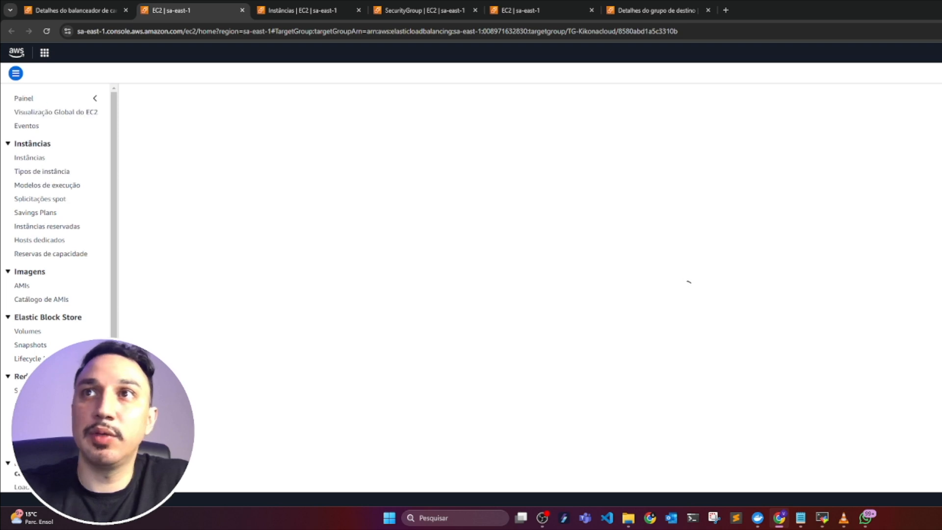
# Widen the health status column of the registered targets and check the Kikonacloud instance's status.
pyautogui.doubleClick(654, 443)
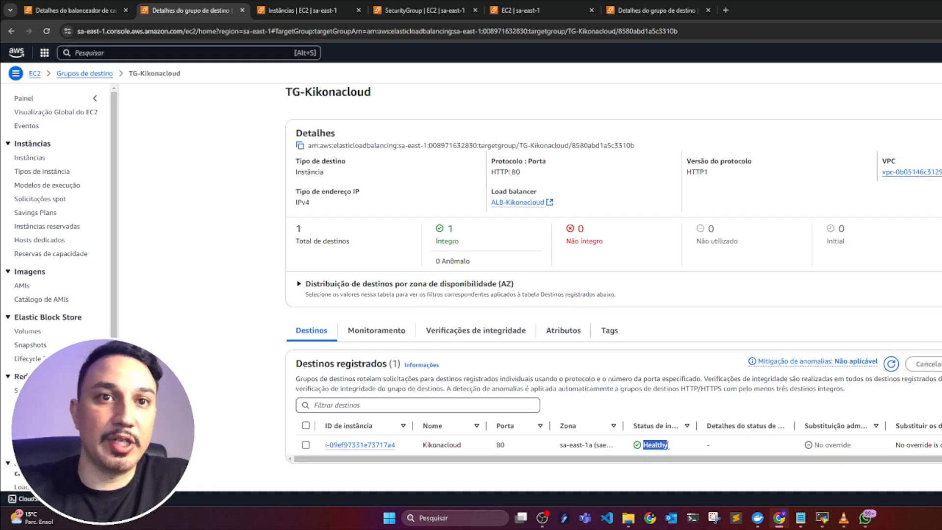
pyautogui.moveTo(695, 425); pyautogui.dragTo(792, 425)
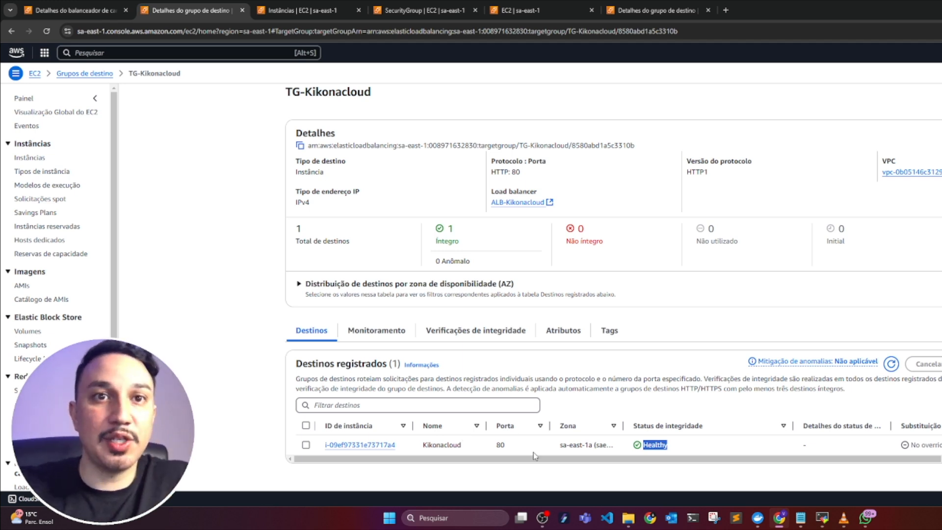
pyautogui.click(686, 446)
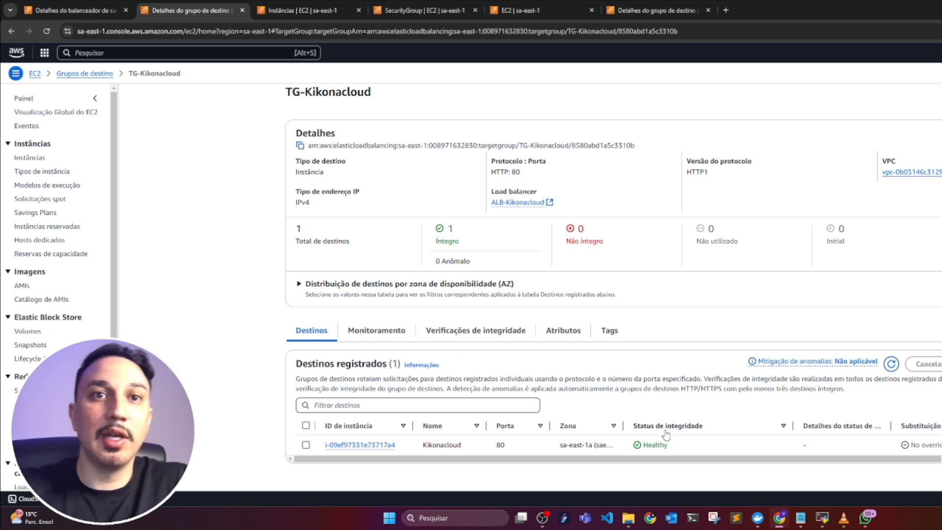
pyautogui.moveTo(930, 460); pyautogui.dragTo(570, 448)
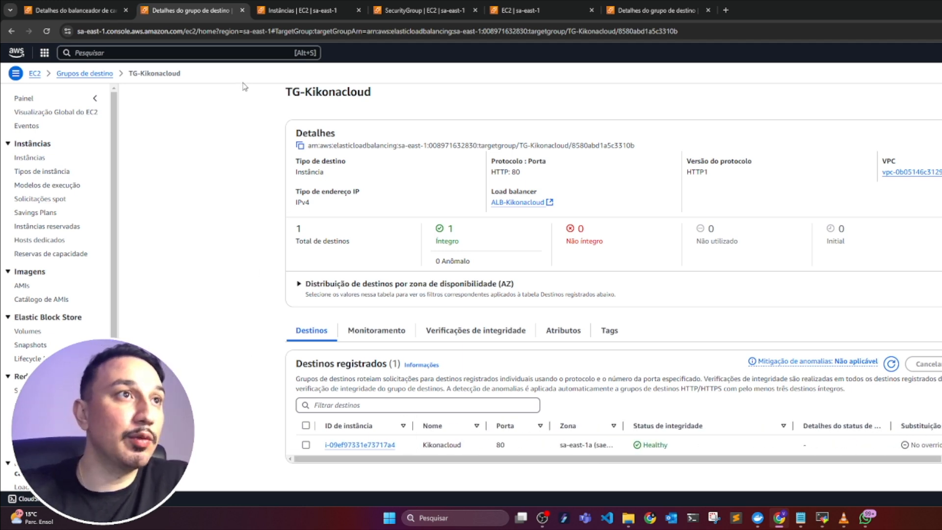
# Return to the load balancer list, widen the DNS name column, and copy ALB-Kikonacloud's DNS name.
pyautogui.click(82, 11)
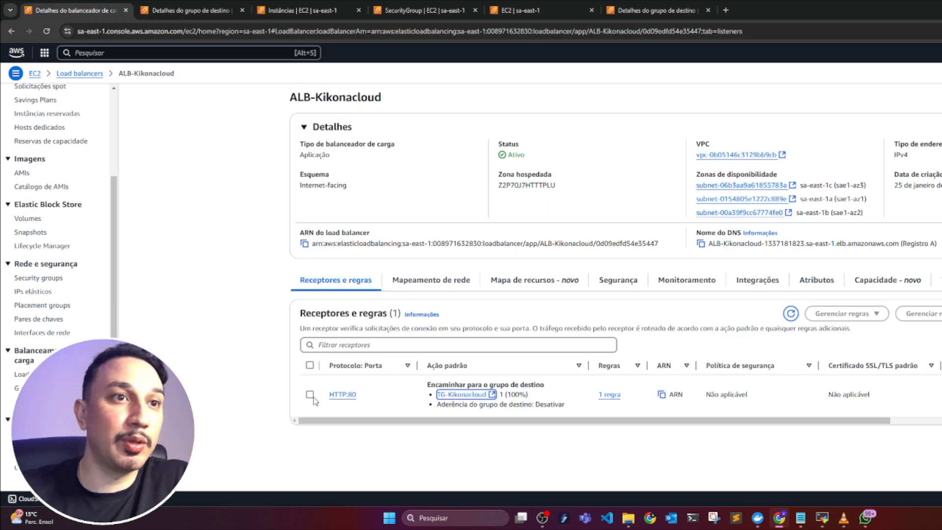
pyautogui.click(37, 375)
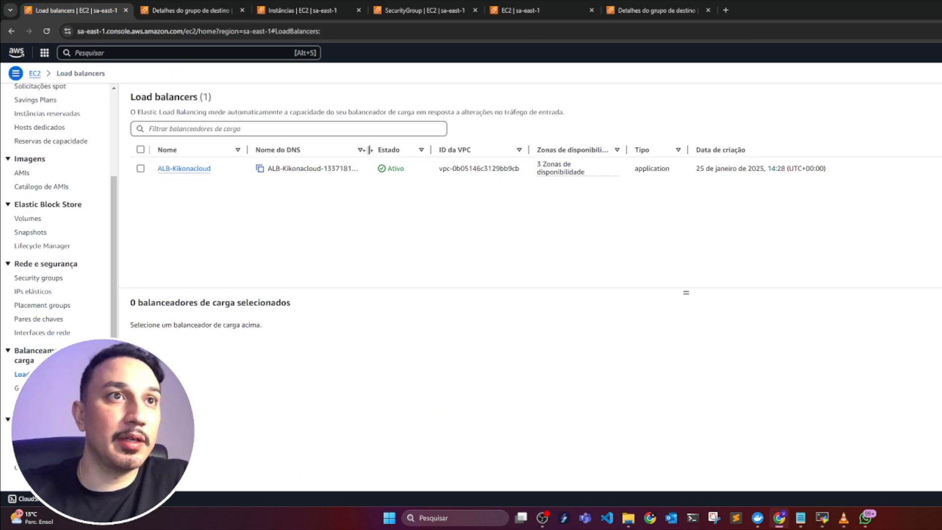
pyautogui.moveTo(370, 150); pyautogui.dragTo(540, 165)
pyautogui.click(261, 169)
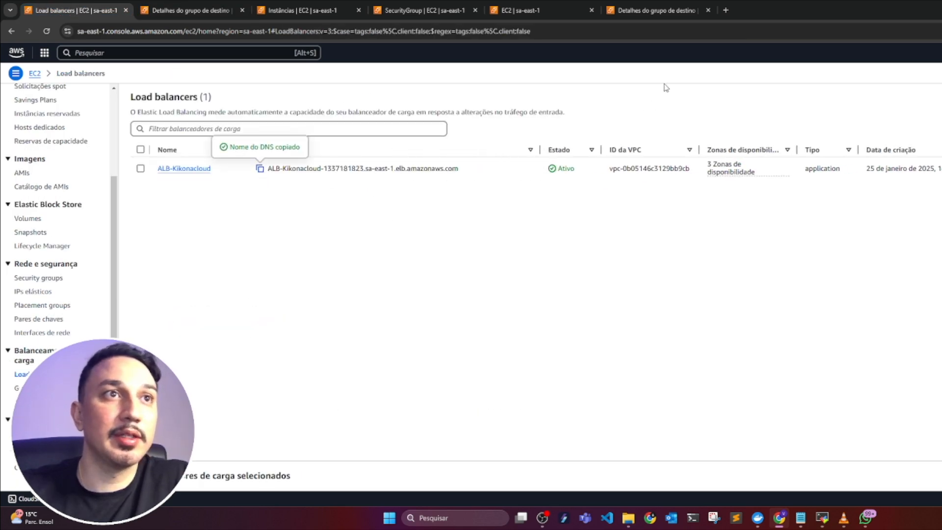
# Load the copied load balancer DNS name in a new browser tab and check the heading of the served web page.
pyautogui.click(725, 11)
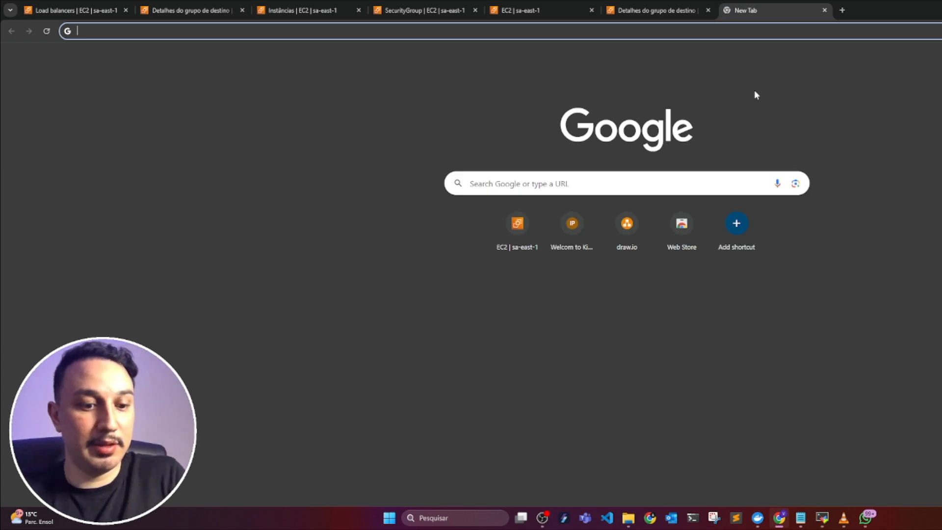
pyautogui.hotkey('ctrl', 'v')
pyautogui.press('Return')
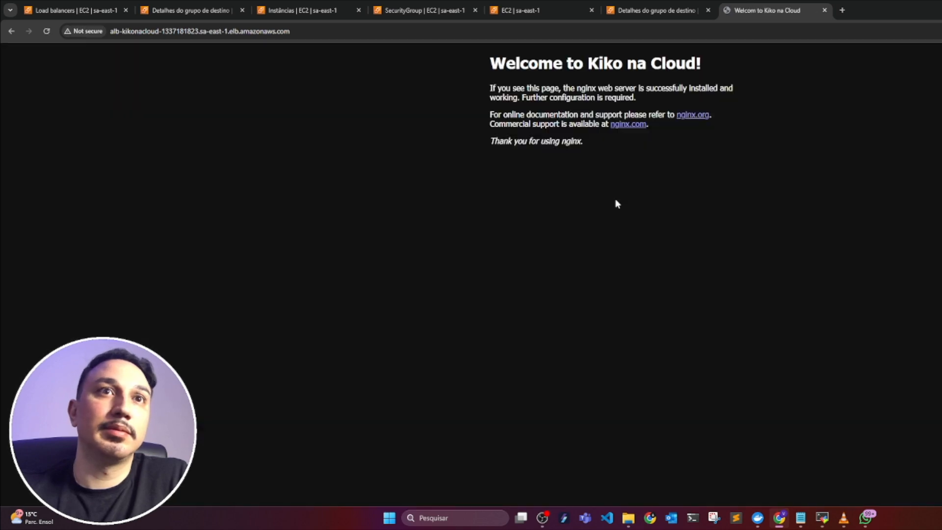
pyautogui.moveTo(519, 61); pyautogui.dragTo(696, 54)
pyautogui.click(511, 302)
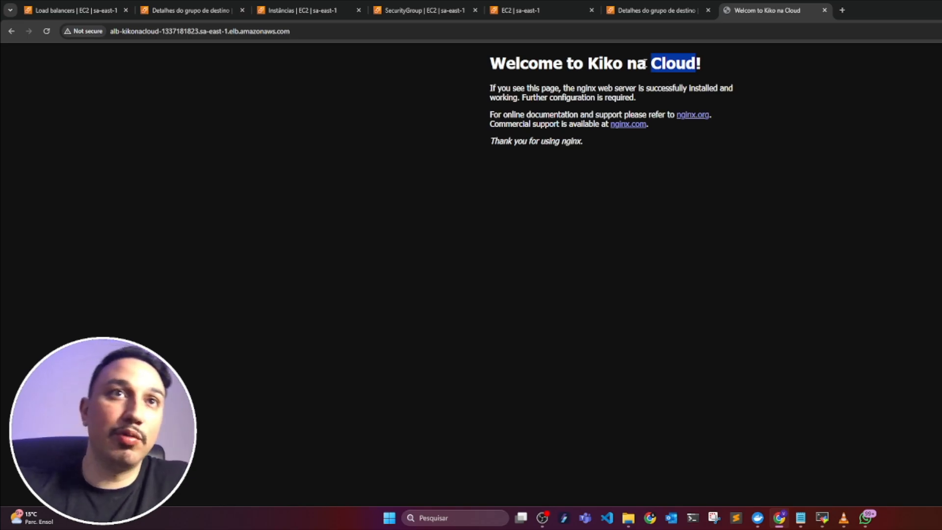
# Close the outdated TG-Kikonacloud tab and recheck the Kikonacloud instance's health status in the remaining target group tab.
pyautogui.click(643, 11)
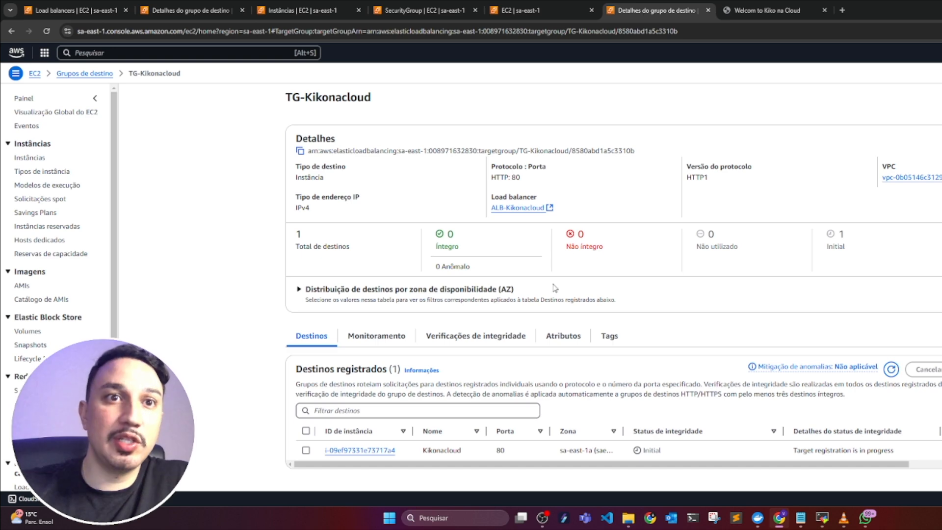
pyautogui.click(707, 10)
pyautogui.click(211, 11)
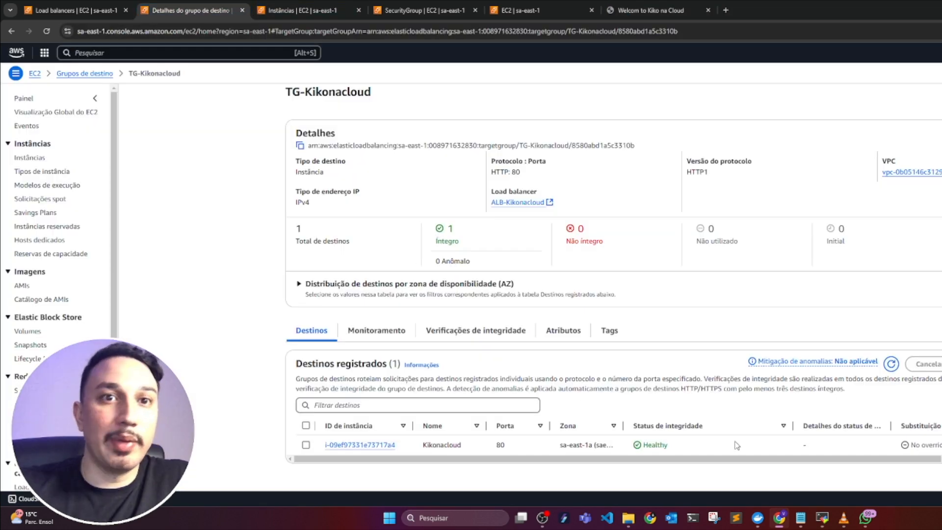
pyautogui.doubleClick(659, 446)
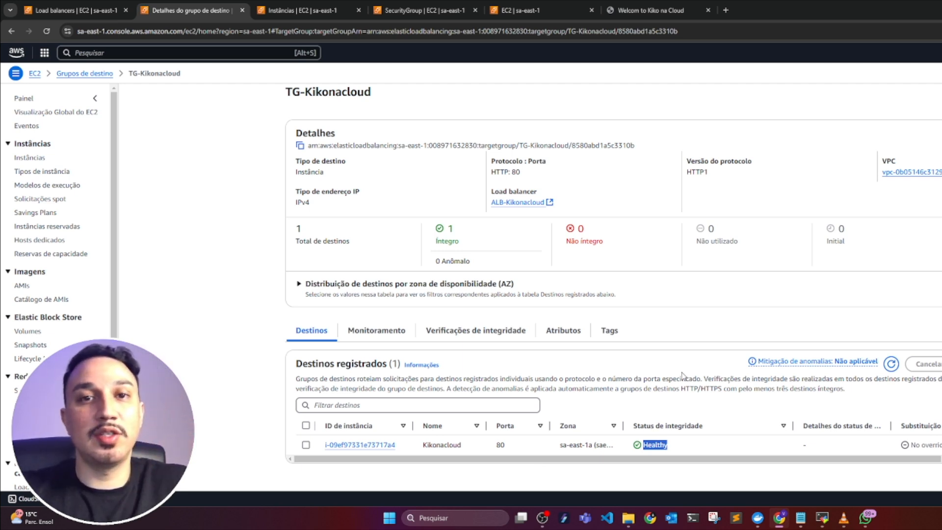
pyautogui.click(228, 358)
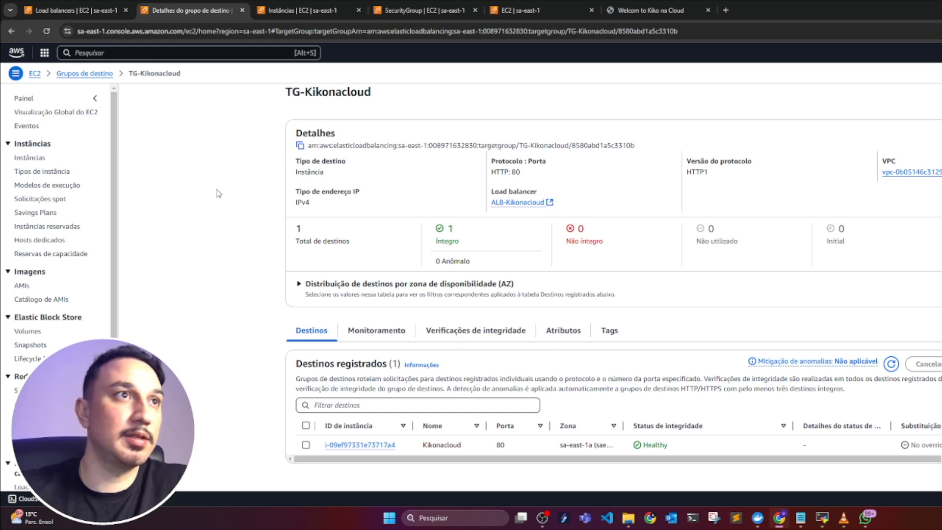
# From the EC2 dashboard in a new tab, start an instance launch with the number of instances set to 2.
pyautogui.rightClick(34, 73)
pyautogui.click(54, 80)
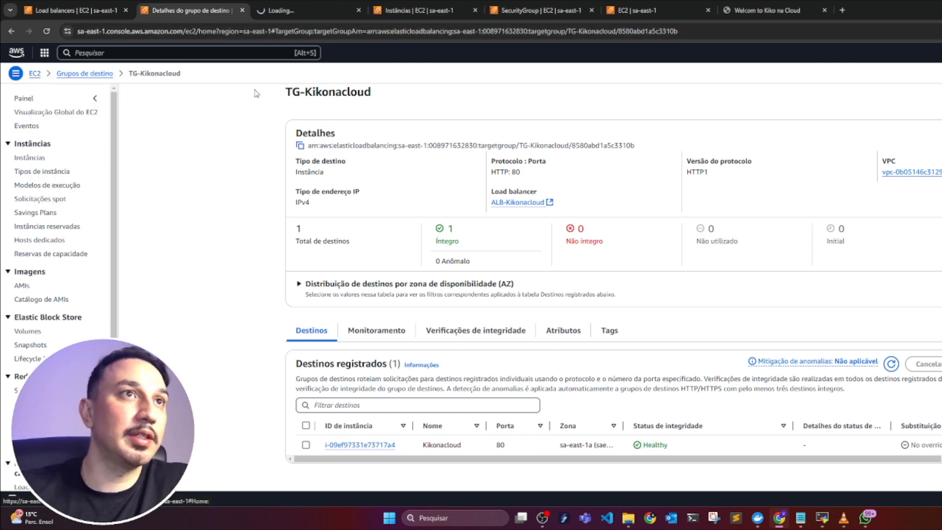
pyautogui.click(289, 10)
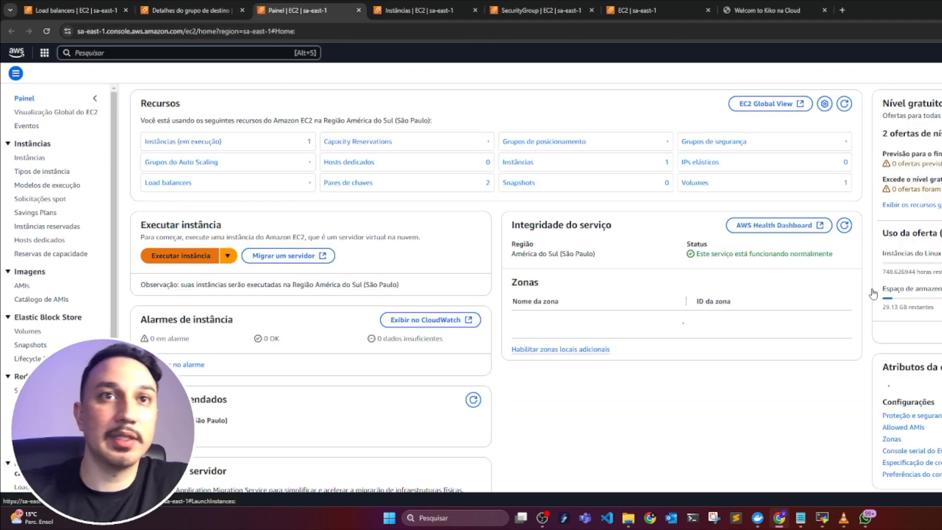
pyautogui.click(869, 304)
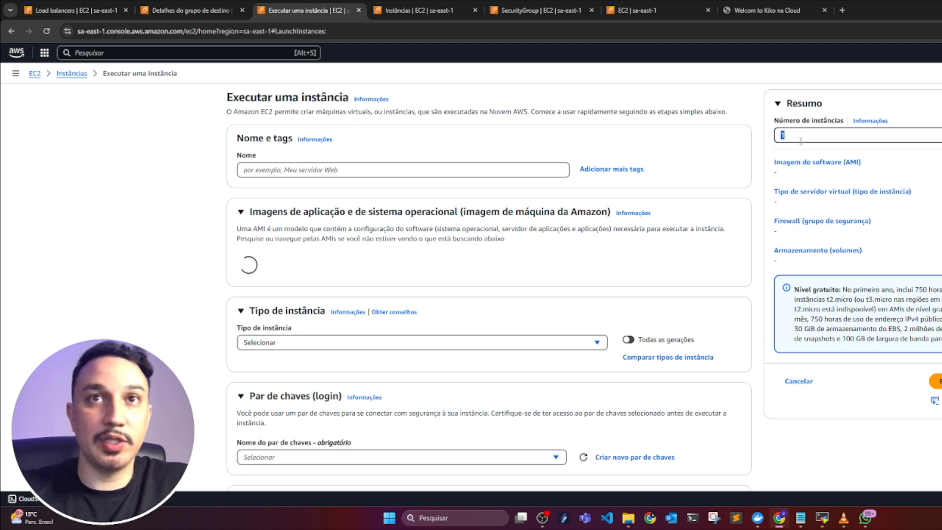
pyautogui.write('2')
pyautogui.click(371, 278)
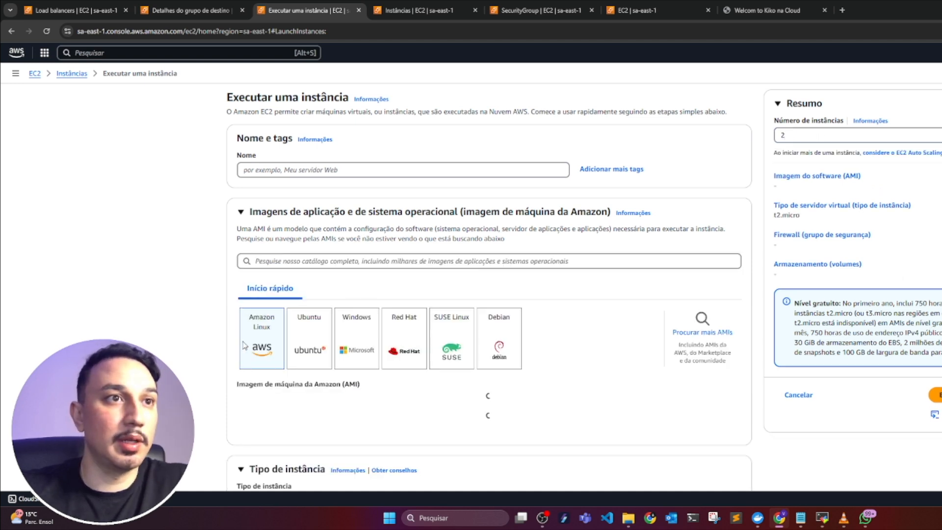
# Name the new instances servidores-web-kiko-cloud.
pyautogui.click(303, 167)
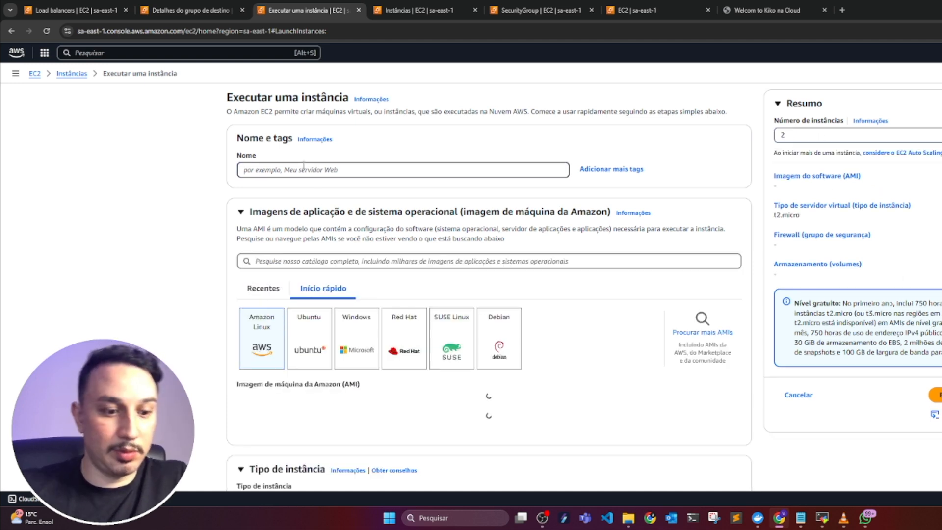
pyautogui.write('servidore')
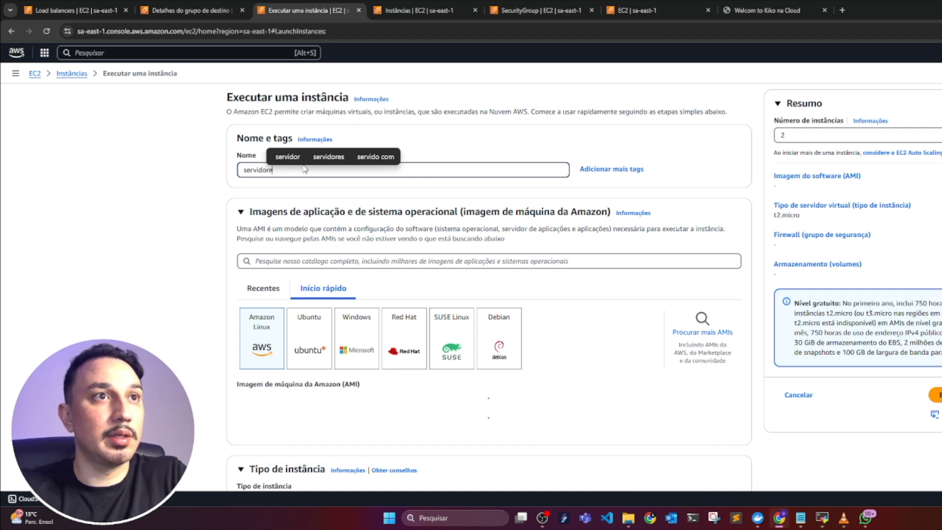
pyautogui.write('s-web')
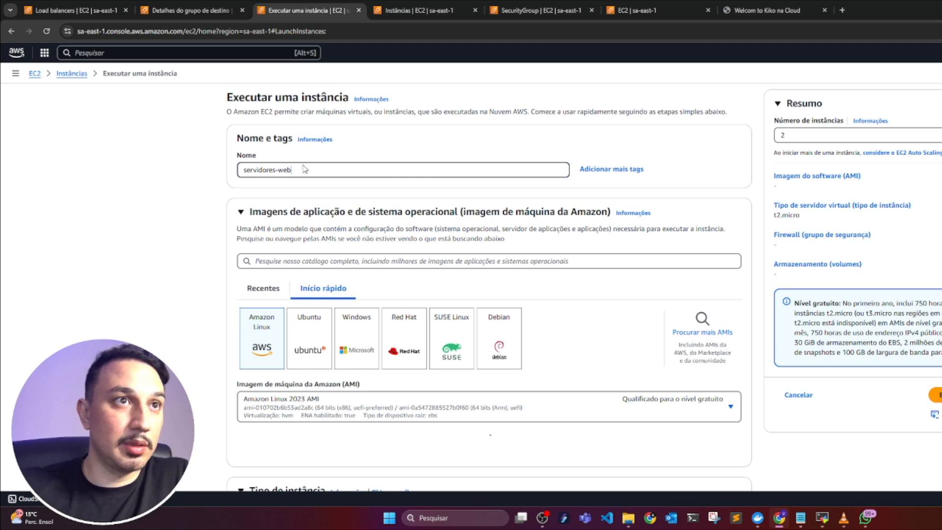
pyautogui.write('-kiko-cloud')
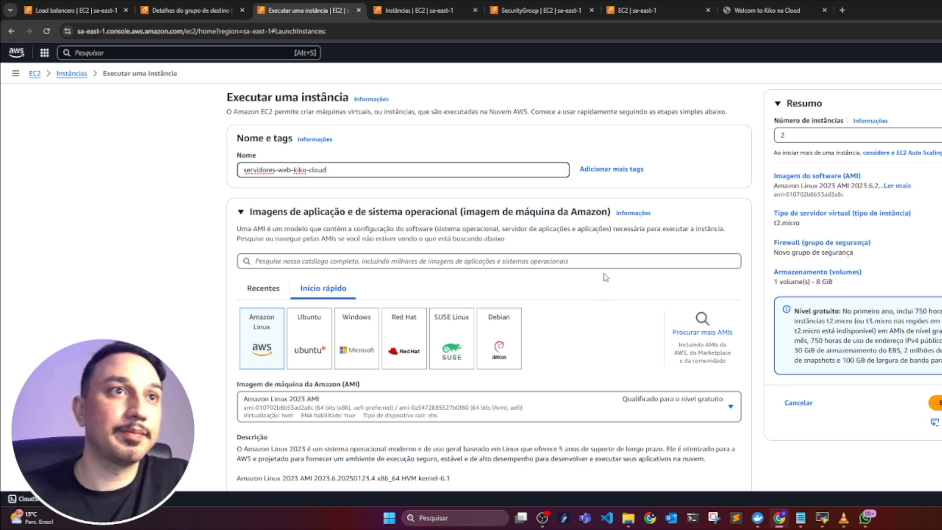
# Choose kikonacloud2 as the key pair for the new instances, keeping the Amazon Linux image and t2.micro type.
pyautogui.scroll(-2, 599, 284)
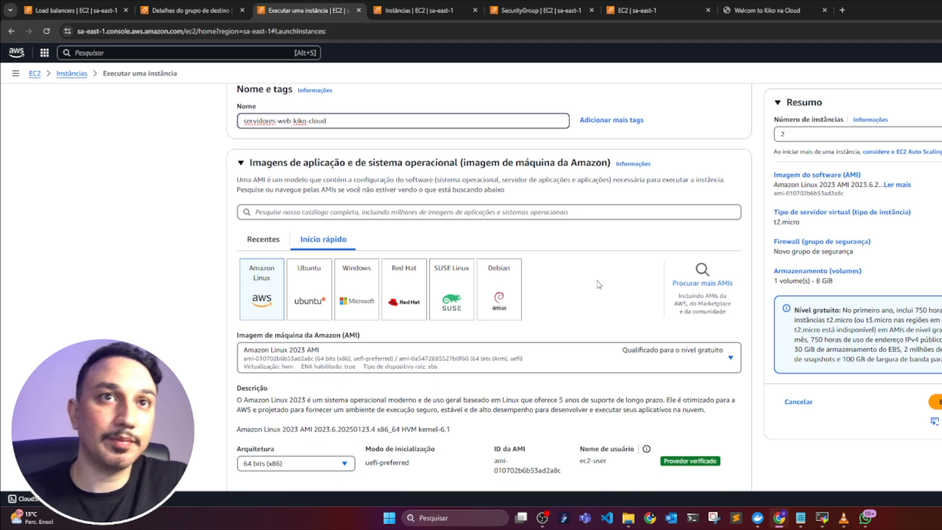
pyautogui.scroll(-4, 401, 317)
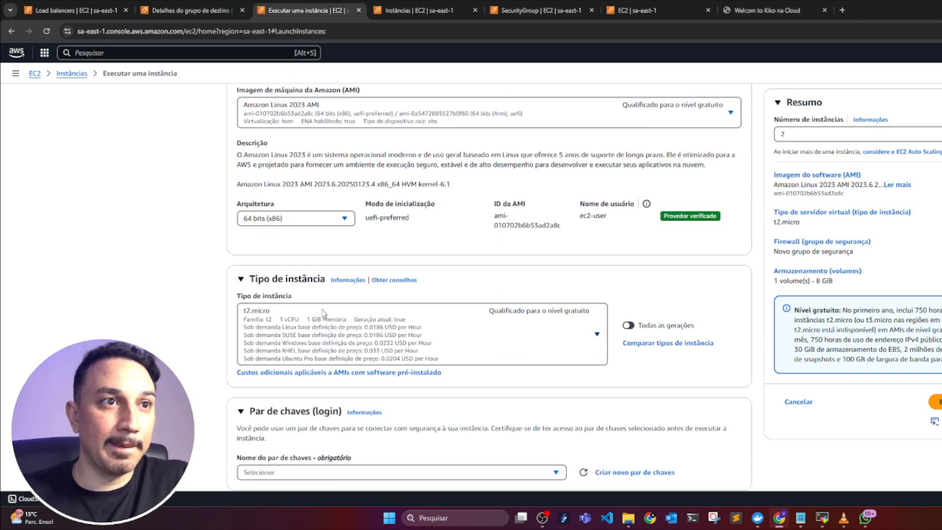
pyautogui.scroll(-3, 610, 300)
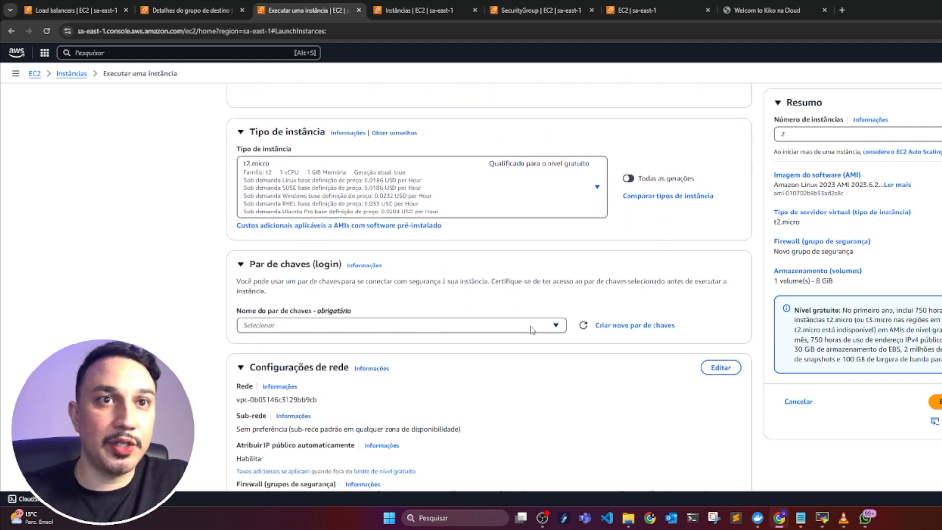
pyautogui.click(531, 327)
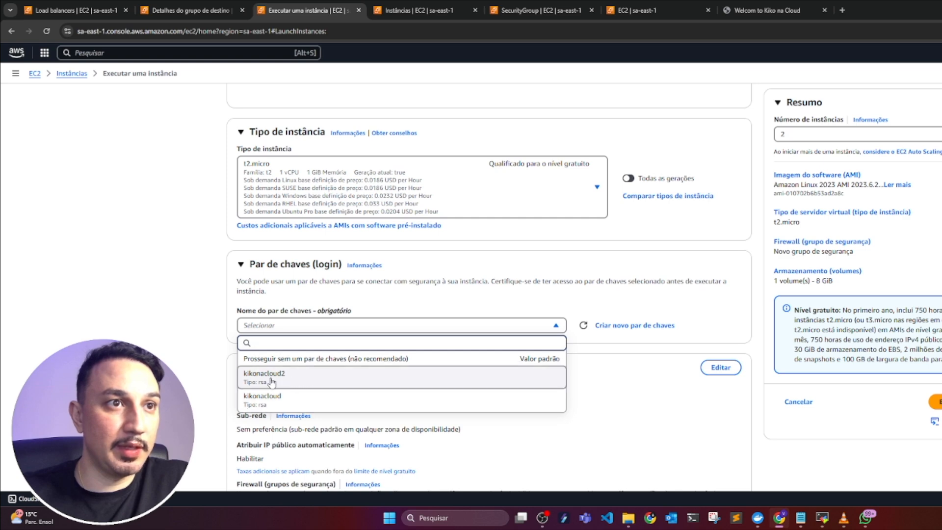
pyautogui.click(272, 382)
# Assign the existing security group KikonacloudSeg to the new instances.
pyautogui.scroll(-2, 300, 352)
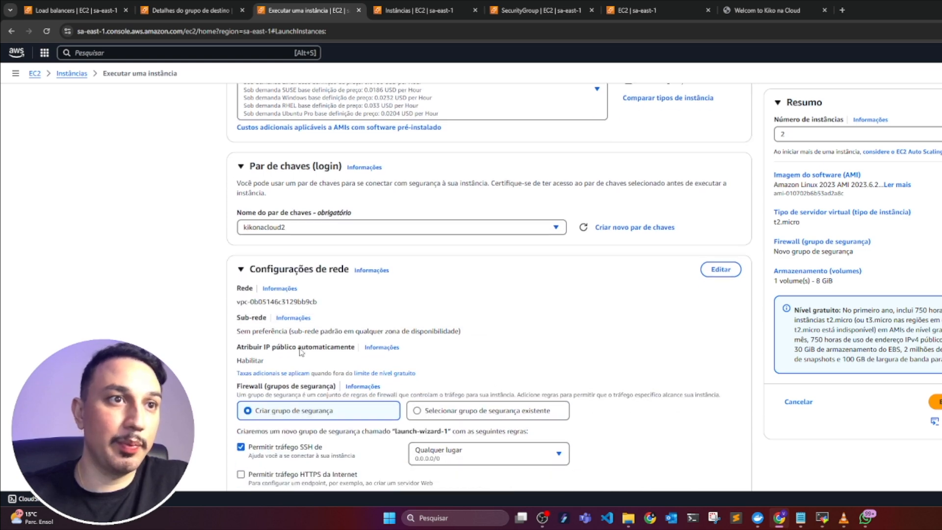
pyautogui.scroll(-3, 500, 395)
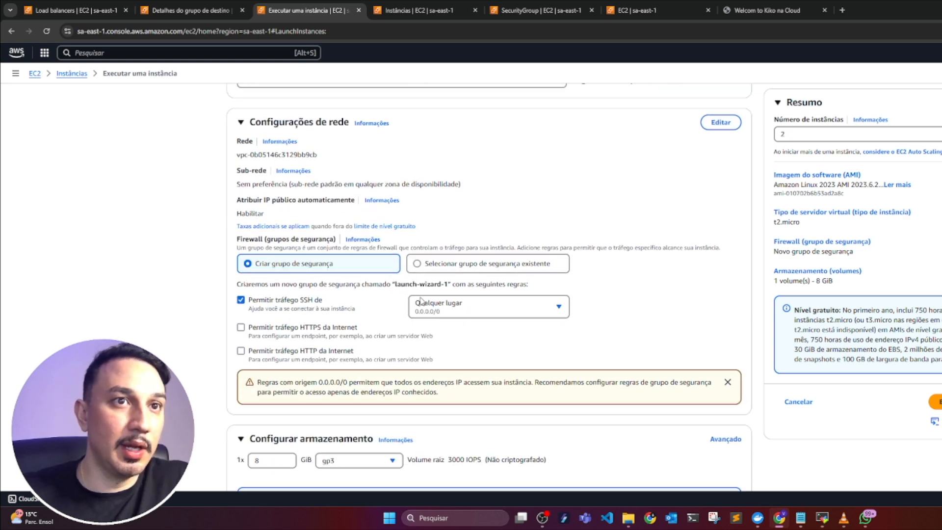
pyautogui.click(427, 268)
pyautogui.click(541, 300)
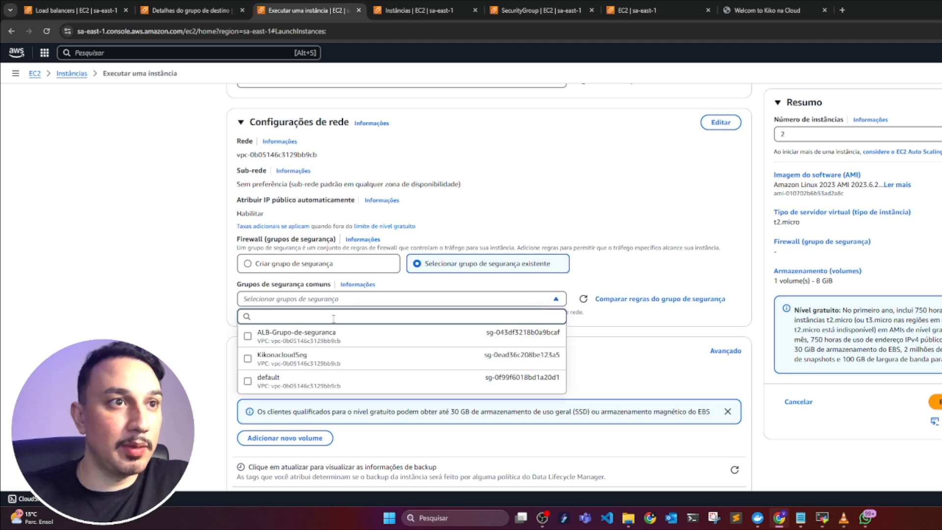
pyautogui.click(336, 363)
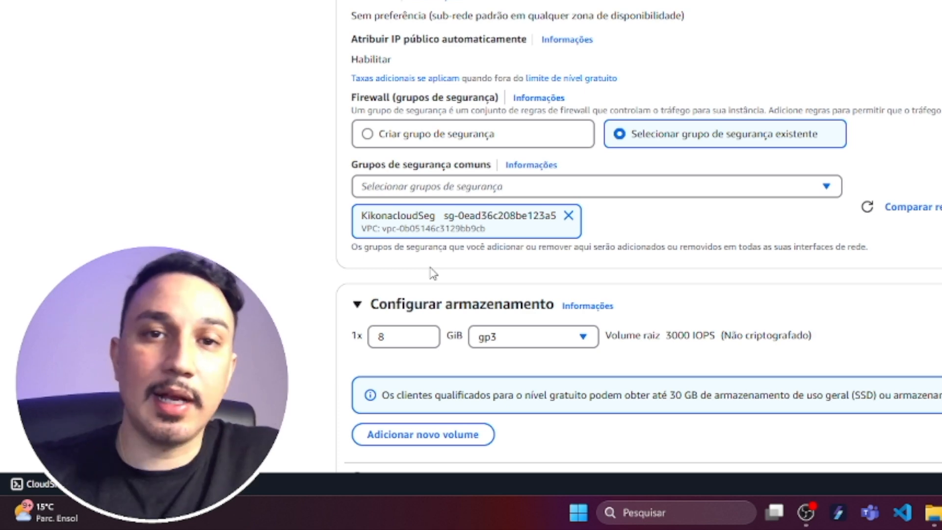
# Set the IAM instance profile to Ec2-kikonacloud in the advanced details of the launch.
pyautogui.scroll(-1, 666, 246)
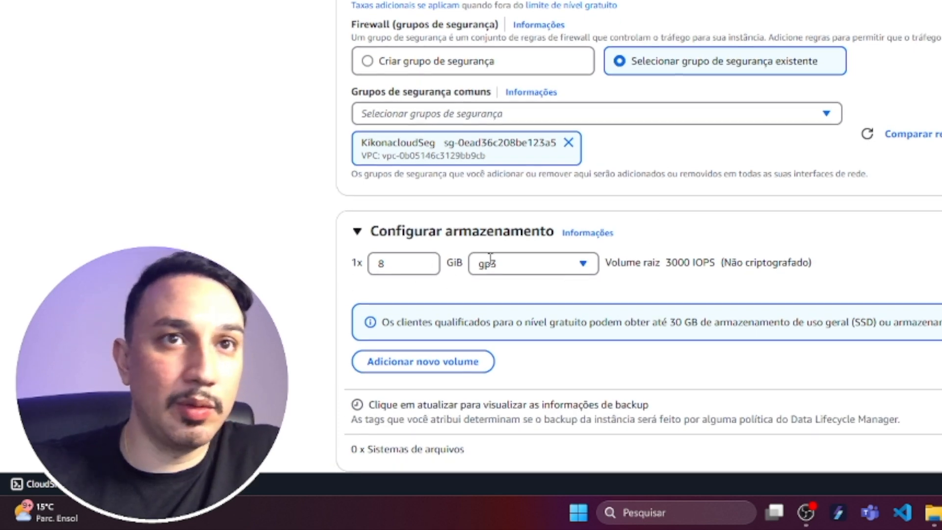
pyautogui.scroll(-1, 586, 253)
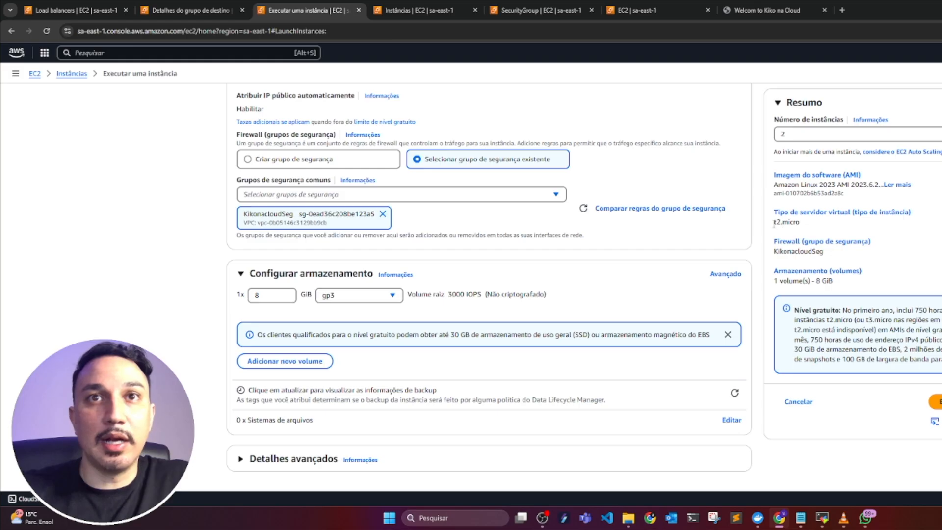
pyautogui.moveTo(780, 222); pyautogui.dragTo(800, 221)
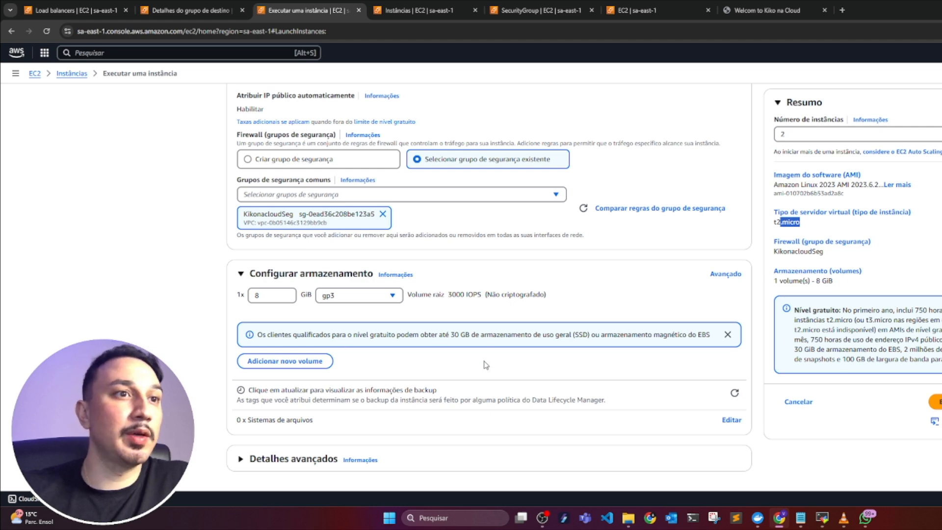
pyautogui.click(287, 464)
pyautogui.scroll(-3, 520, 378)
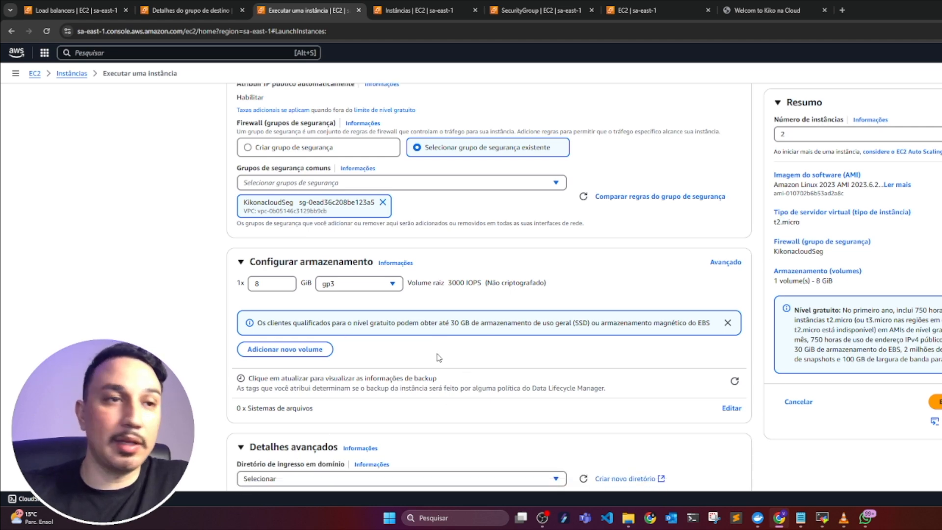
pyautogui.scroll(-2, 520, 367)
pyautogui.click(445, 245)
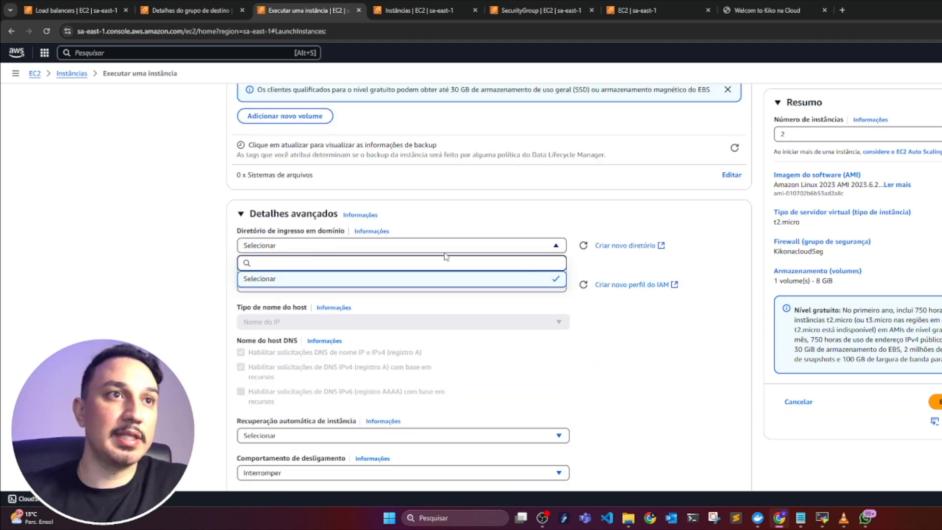
pyautogui.click(553, 241)
pyautogui.click(495, 283)
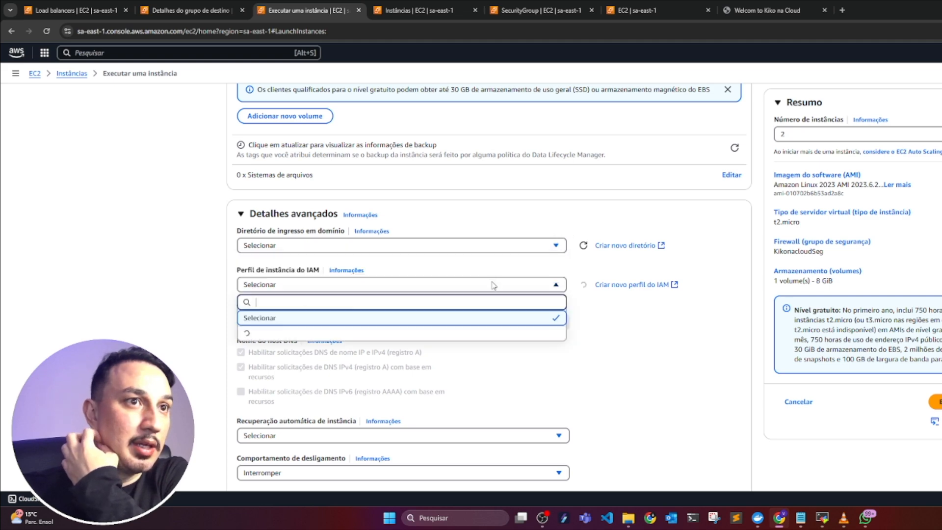
pyautogui.click(443, 340)
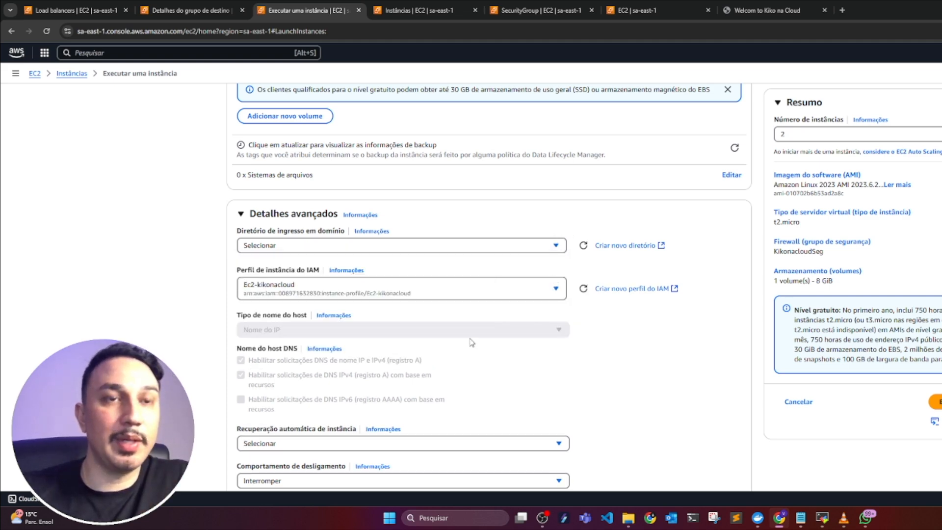
# Review the remaining launch settings and launch the two instances.
pyautogui.scroll(-2, 539, 332)
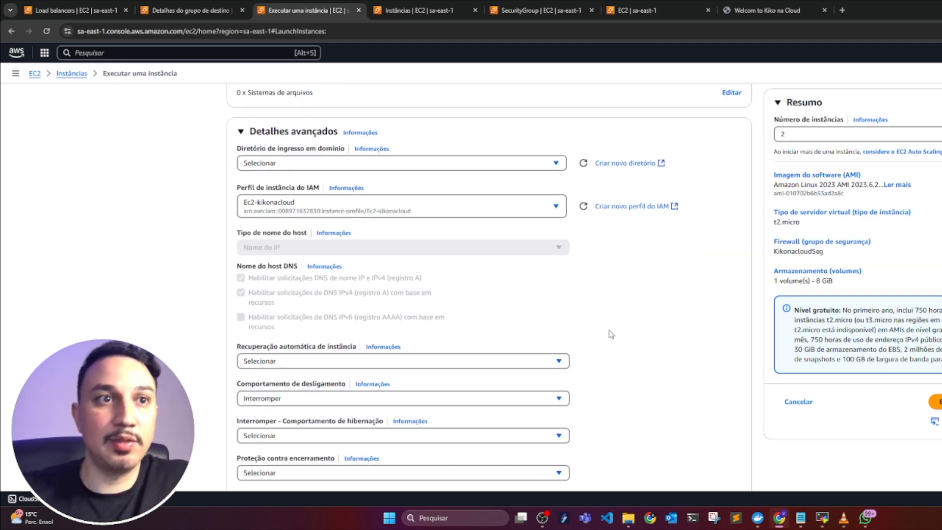
pyautogui.scroll(10, 422, 313)
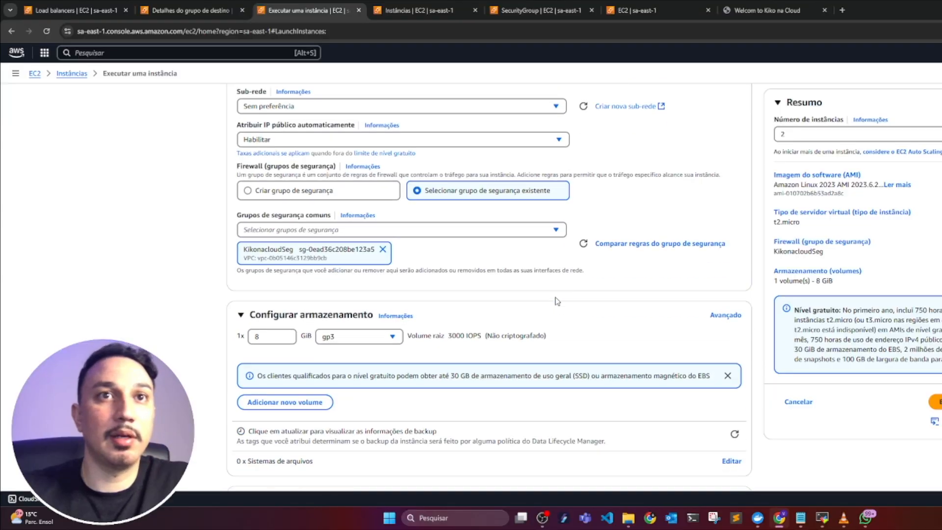
pyautogui.scroll(-10, 557, 302)
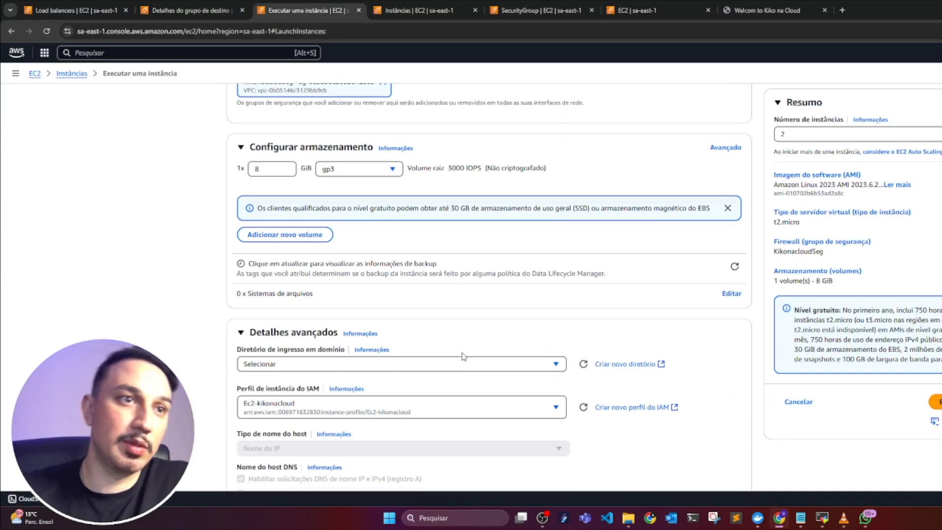
pyautogui.scroll(-9, 441, 368)
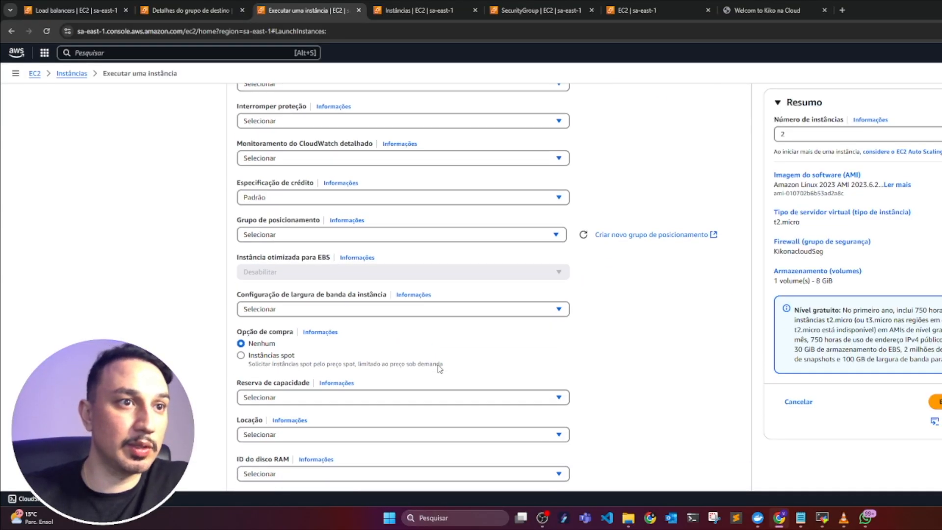
pyautogui.scroll(-10, 304, 240)
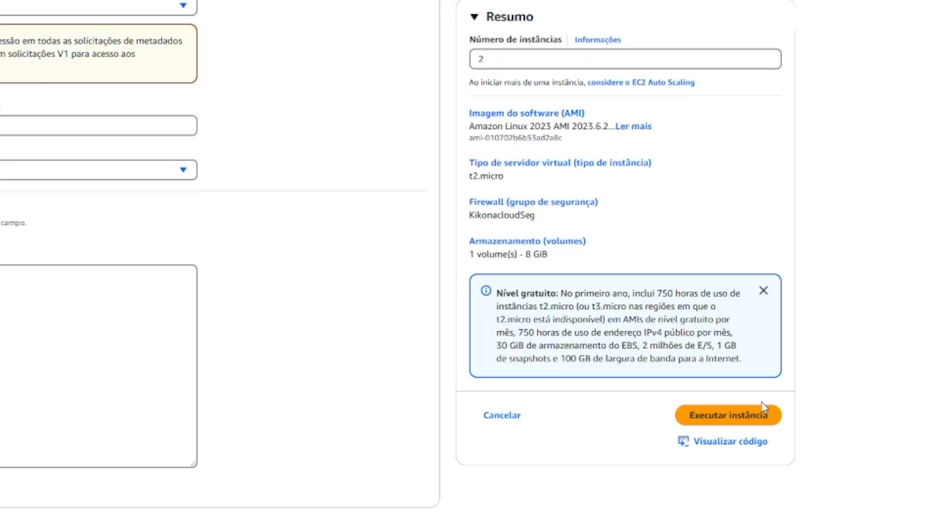
pyautogui.click(706, 416)
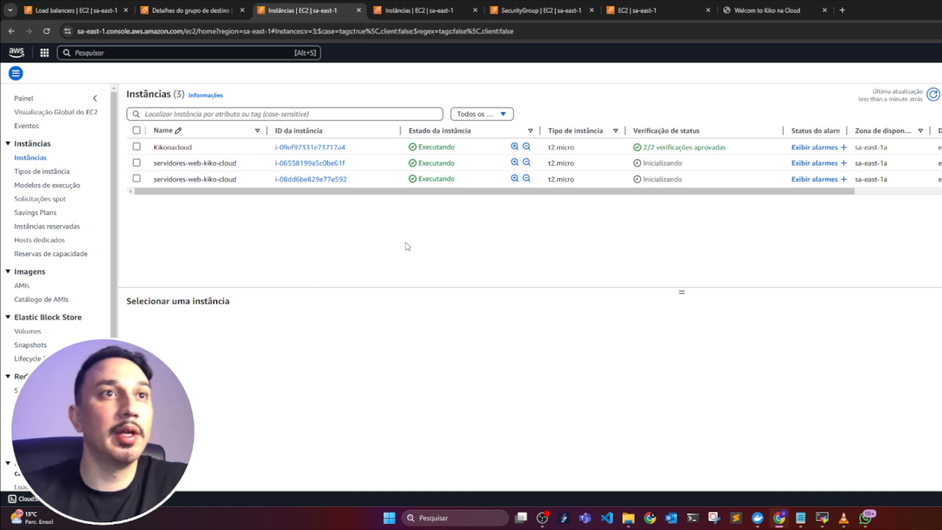
# Connect to the Kikonacloud instance through Session Manager, checking the load balancer's web page while the session loads.
pyautogui.click(933, 95)
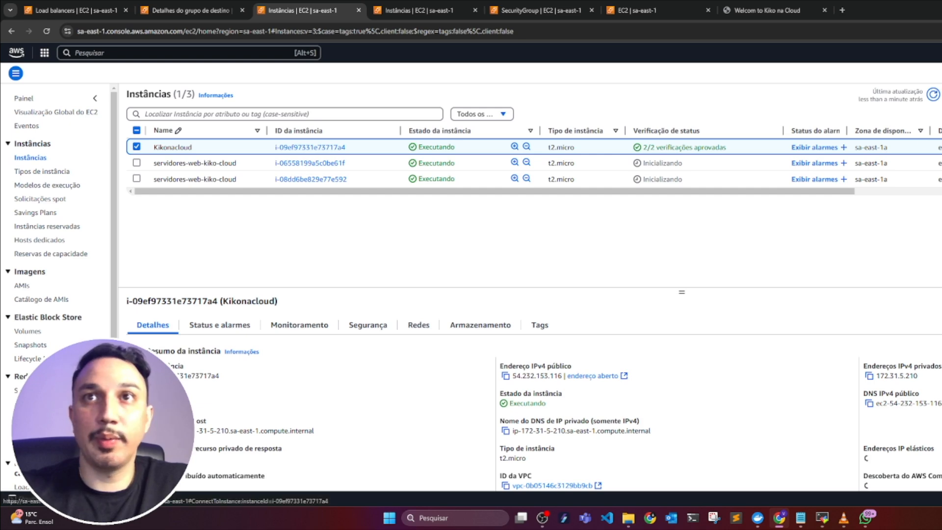
pyautogui.click(941, 95)
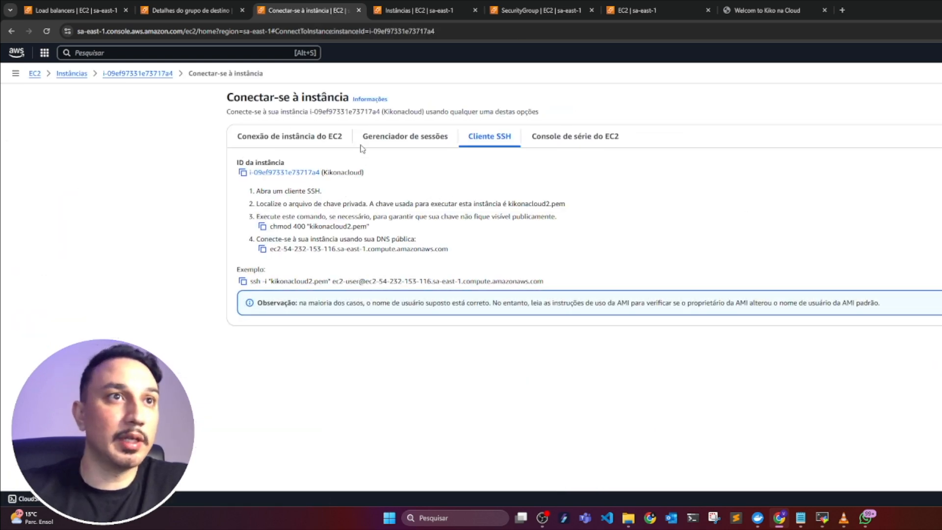
pyautogui.click(403, 138)
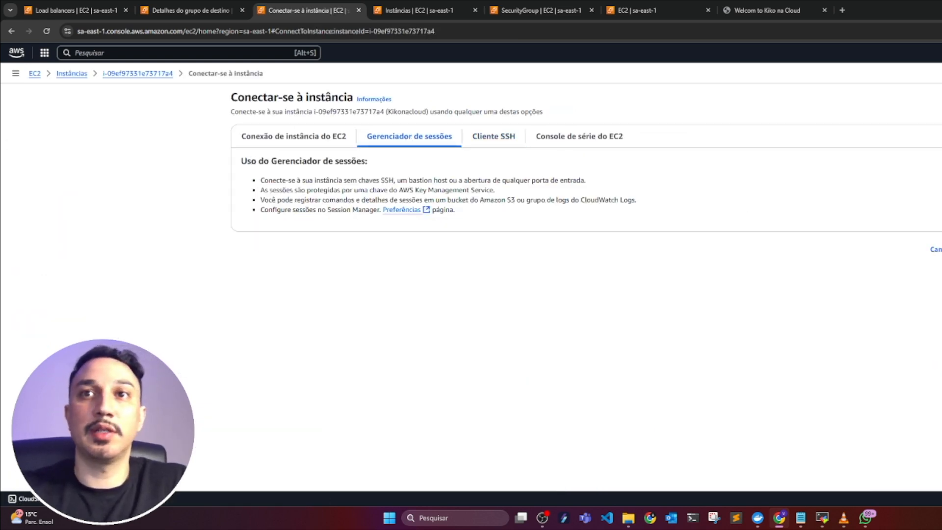
pyautogui.click(941, 249)
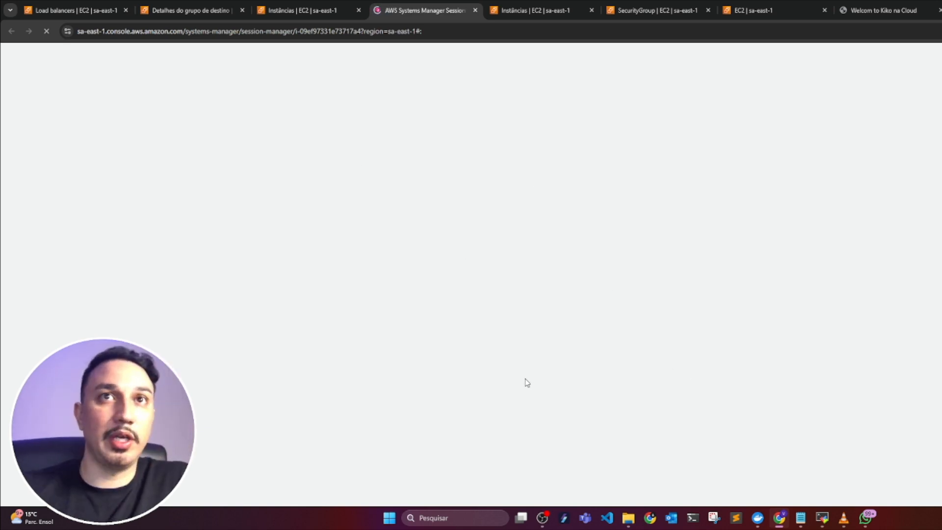
pyautogui.click(870, 15)
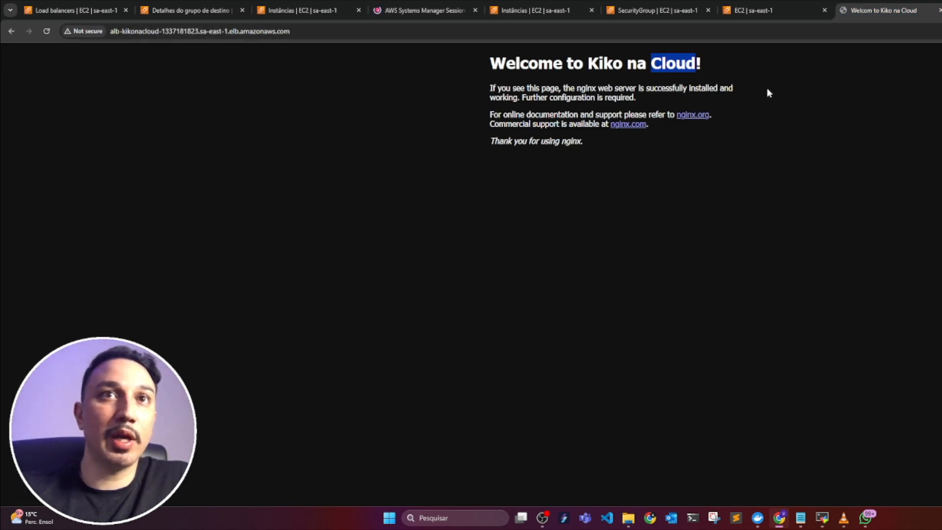
pyautogui.click(413, 13)
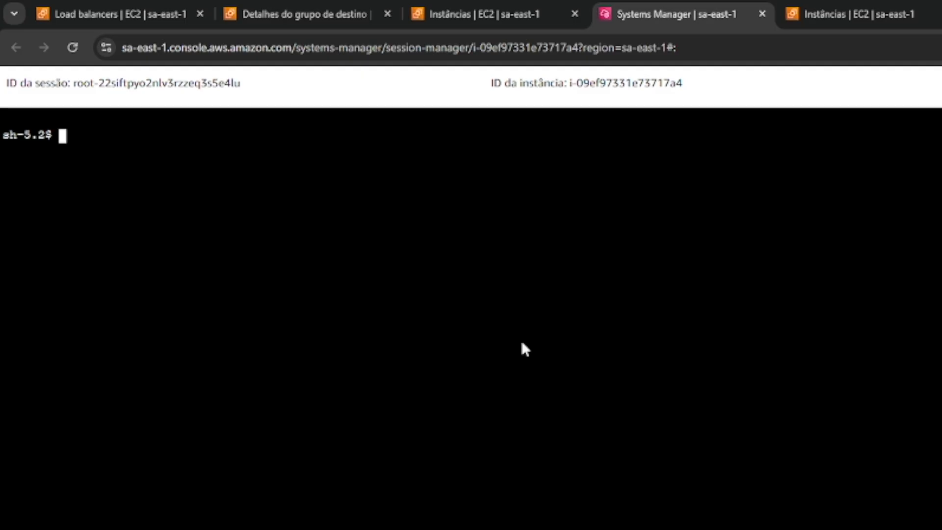
# Switch to the root user with sudo su and go to the /usr/share/nginx/html/ directory.
pyautogui.write('sudo su')
pyautogui.press('Return')
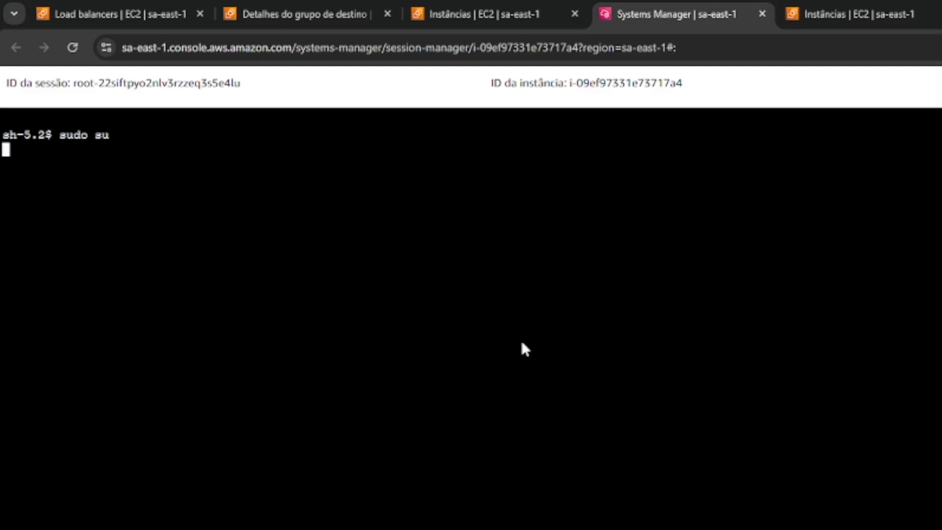
pyautogui.write('cd')
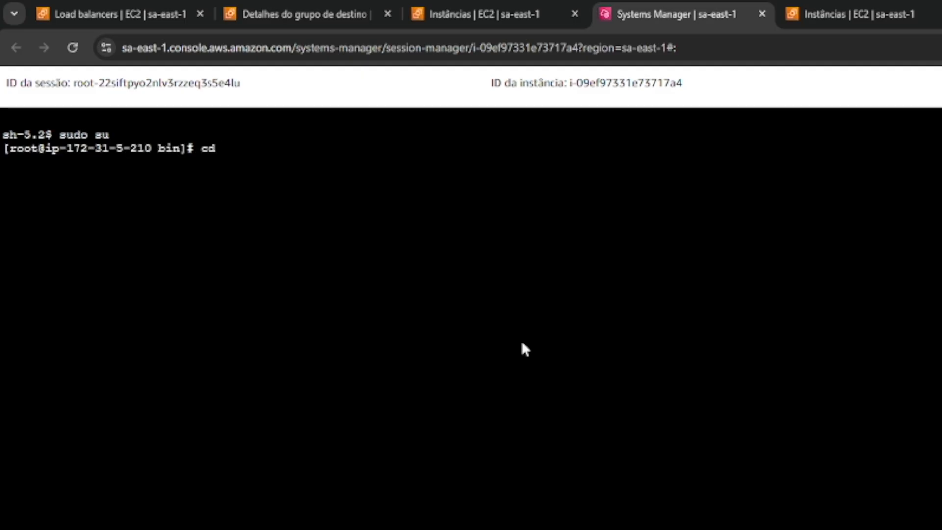
pyautogui.write(' /usr/sh')
pyautogui.press('BackSpace')
pyautogui.write('h')
pyautogui.press('Tab')
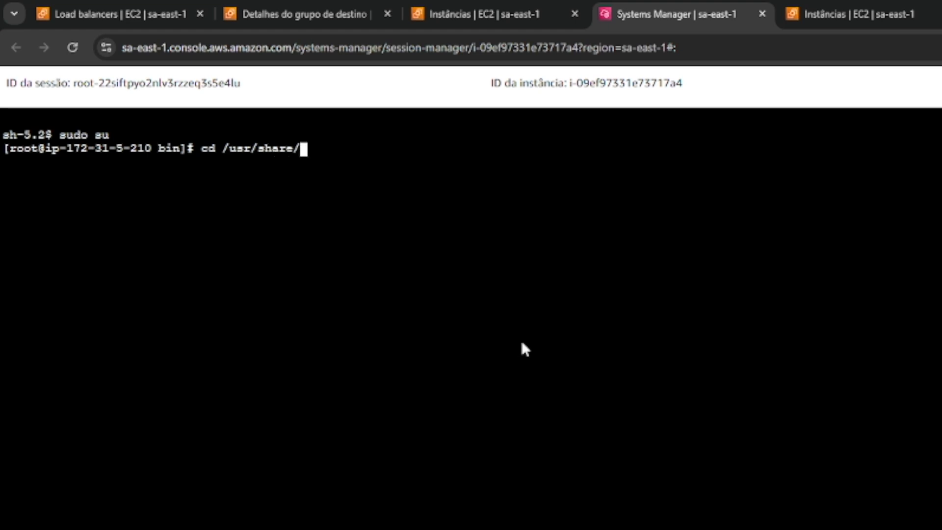
pyautogui.write('ng')
pyautogui.press('Tab')
pyautogui.write('ht')
pyautogui.press('Tab')
pyautogui.press('Return')
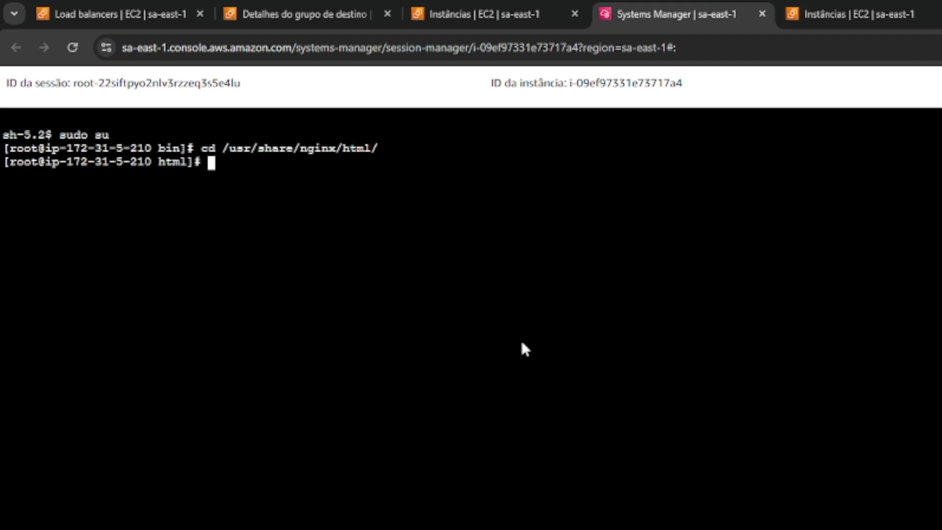
# Open the nginx index page in vim and change its h1 heading to "Welcome to Kiko na Cloud-1!".
pyautogui.write('vim inde')
pyautogui.press('Tab')
pyautogui.press('Return')
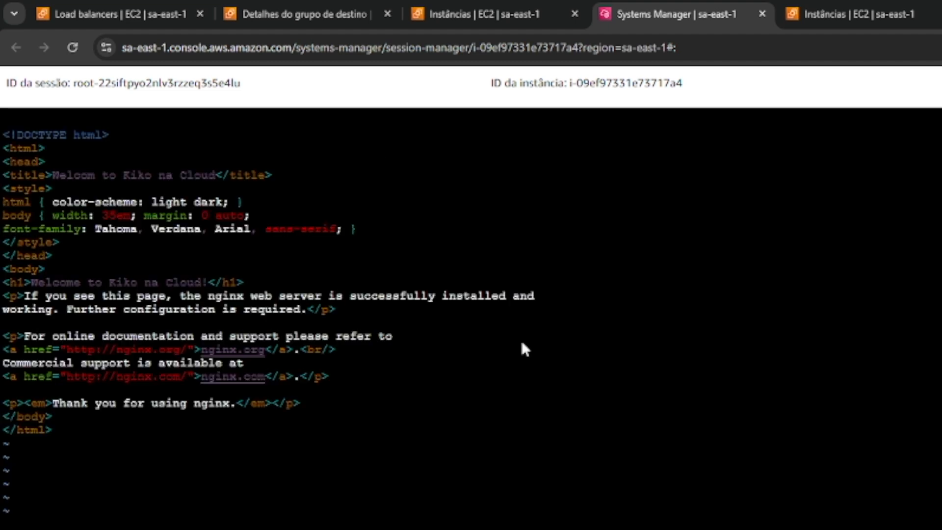
pyautogui.press('Down')
pyautogui.press('Up')
pyautogui.press('Up')
pyautogui.press('Down')
pyautogui.press('Right')
pyautogui.write('i-1')
# Change the page's title tag to "Welcom to Kiko na Cloud-1" and leave insert mode.
pyautogui.press('Up')
pyautogui.press('Up')
pyautogui.press('Up')
pyautogui.press('Up')
pyautogui.press('Up')
pyautogui.press('Up')
pyautogui.press('Up')
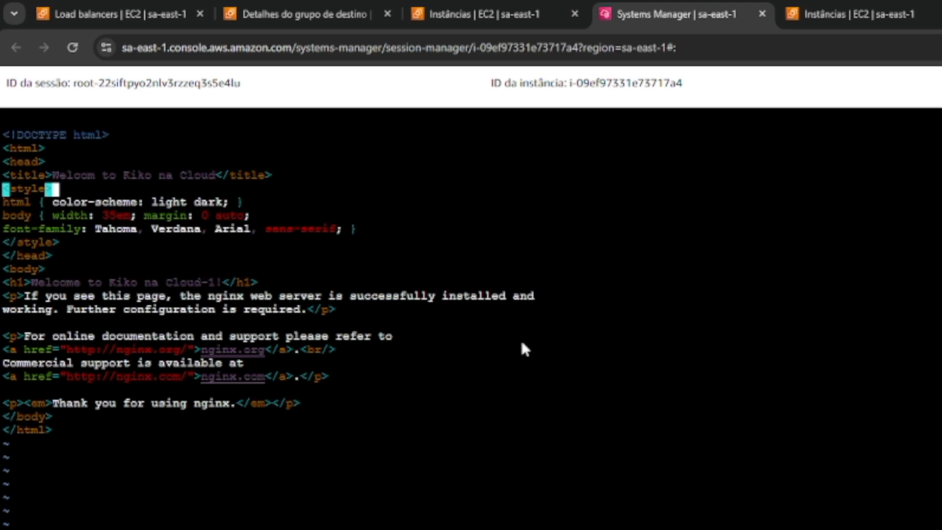
pyautogui.press('Up')
pyautogui.write('i-1')
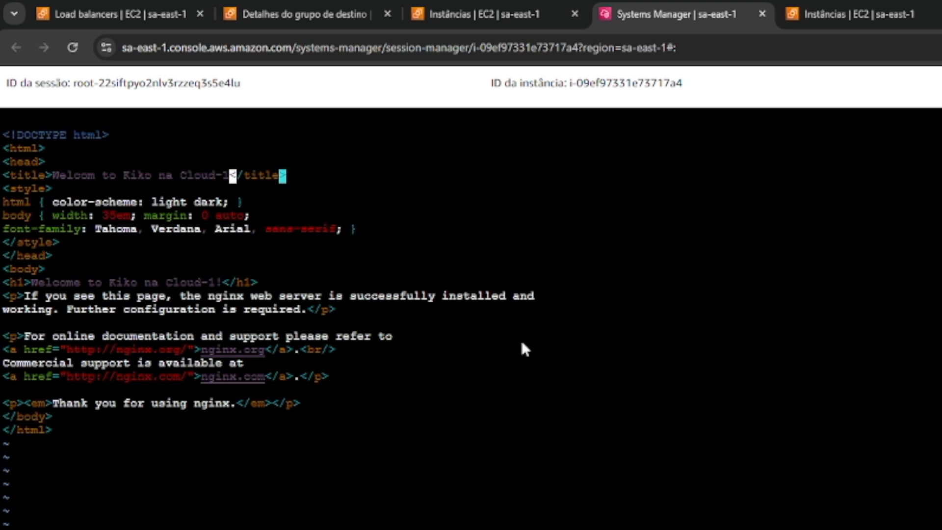
pyautogui.press('Escape')
pyautogui.press('Down')
pyautogui.press('Down')
pyautogui.press('Down')
pyautogui.press('Down')
pyautogui.press('Down')
pyautogui.press('Down')
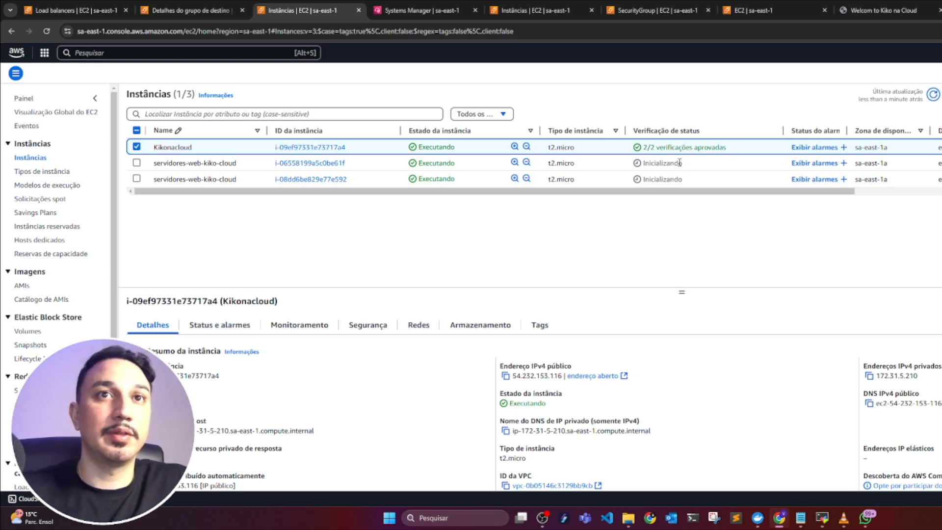
# Connect to the servidores-web-kiko-cloud instance i-06558199a5c0be61f through Session Manager.
pyautogui.doubleClick(662, 163)
pyautogui.doubleClick(662, 179)
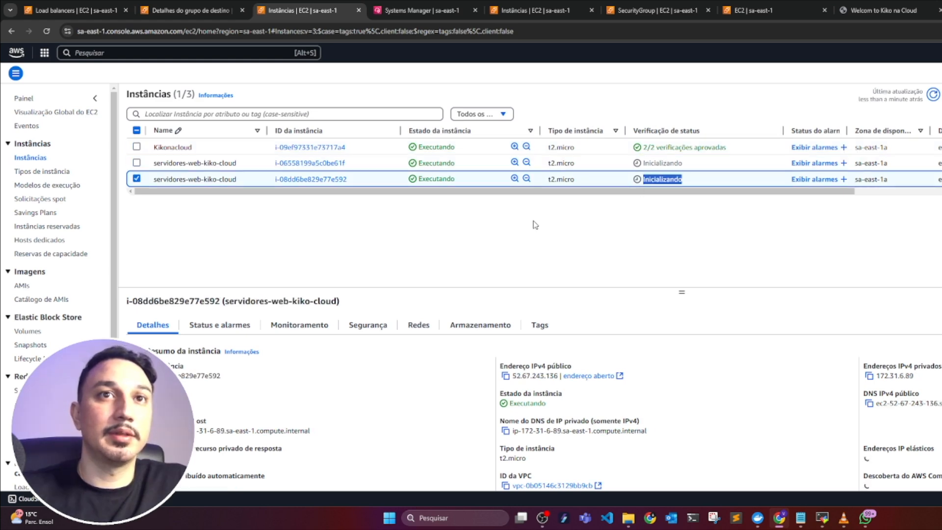
pyautogui.click(473, 241)
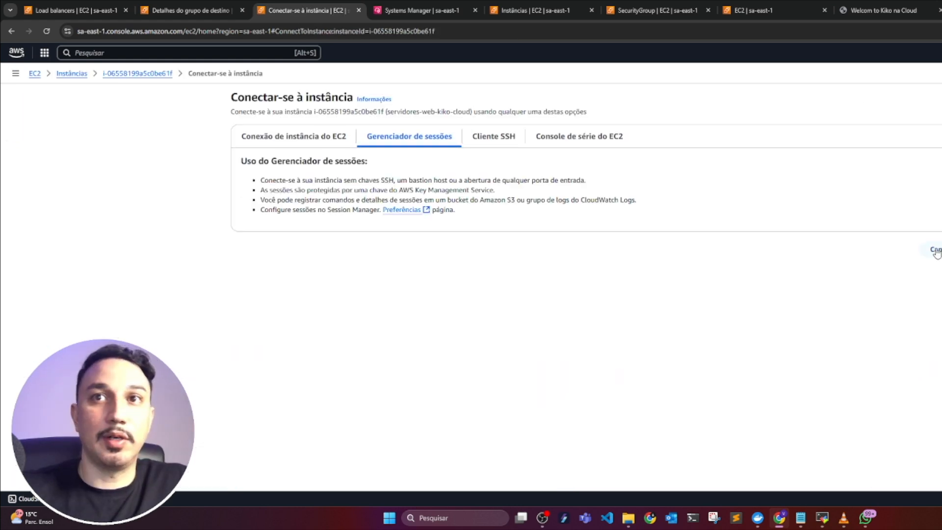
pyautogui.click(940, 249)
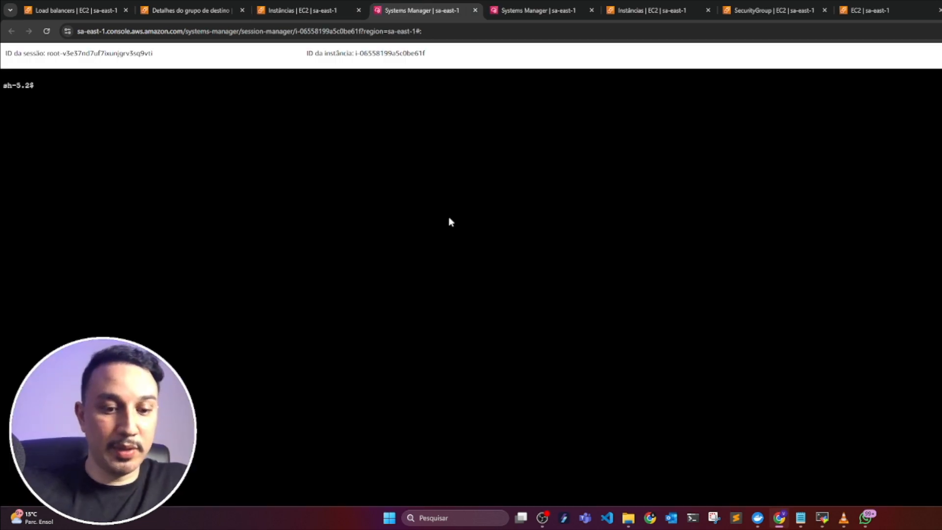
# Switch to the root user with sudo su and update the system packages with yum update.
pyautogui.write('sudo su')
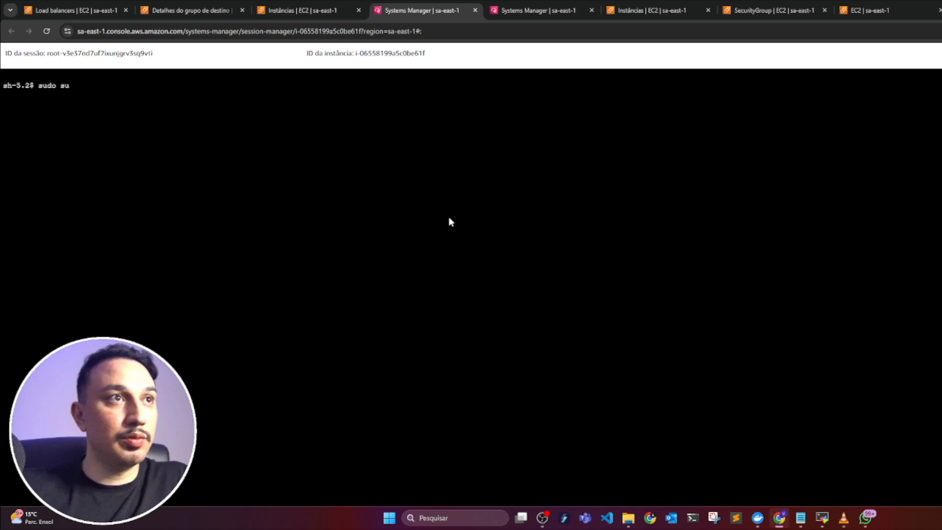
pyautogui.press('Return')
pyautogui.write('yum update')
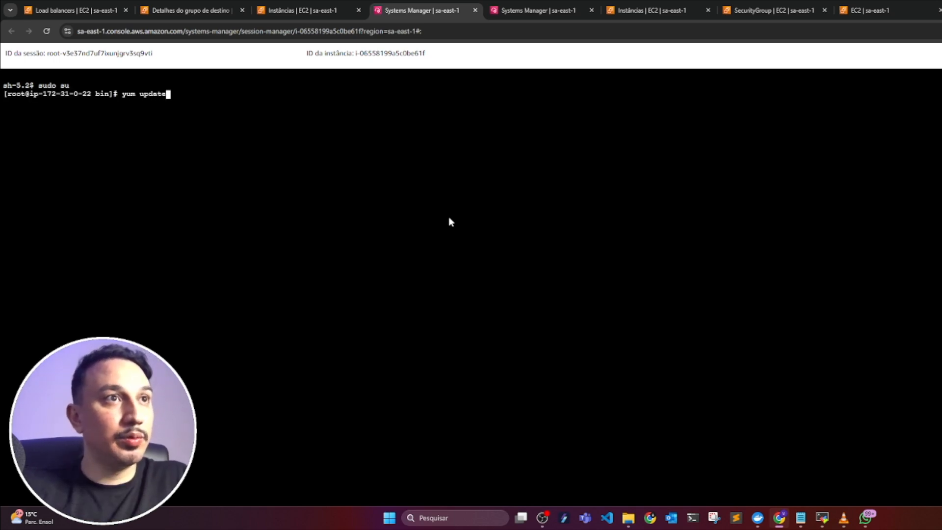
pyautogui.press('Return')
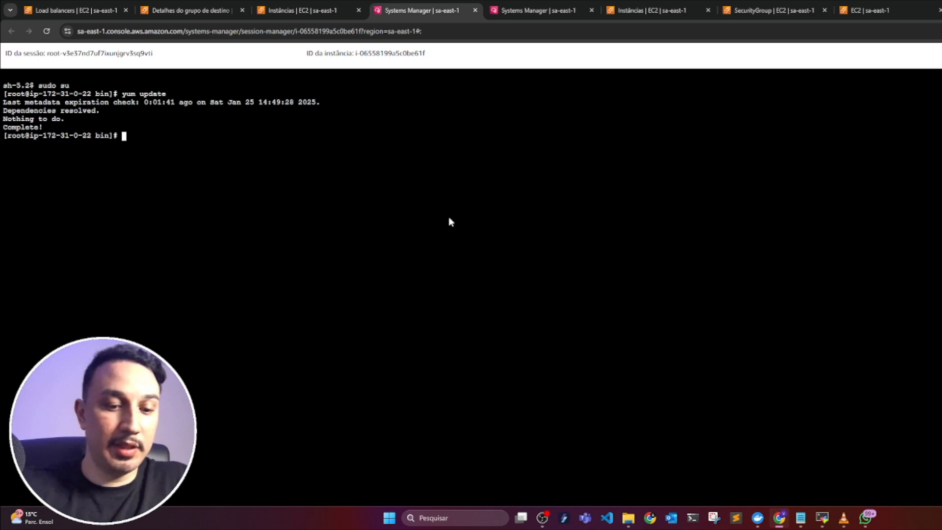
# Install nginx with yum and accept the package installation.
pyautogui.write('yum install ')
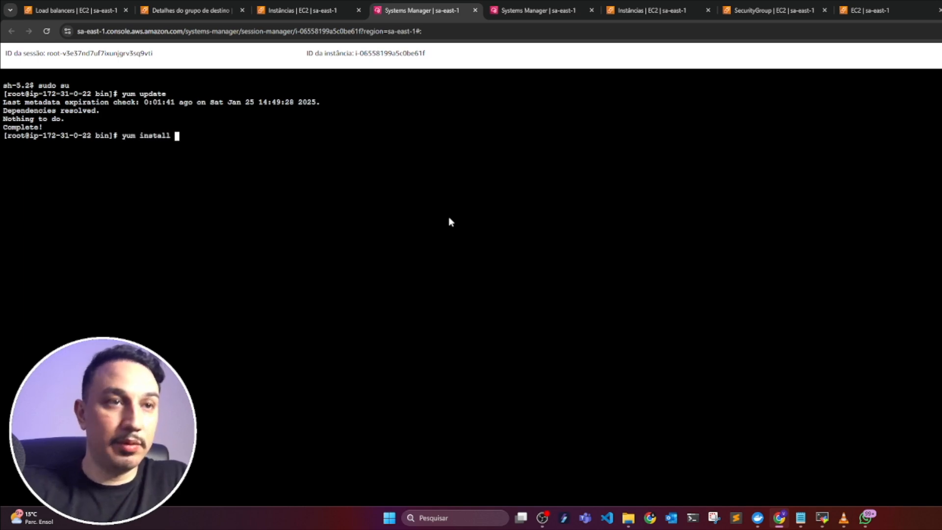
pyautogui.write('nginx')
pyautogui.press('Return')
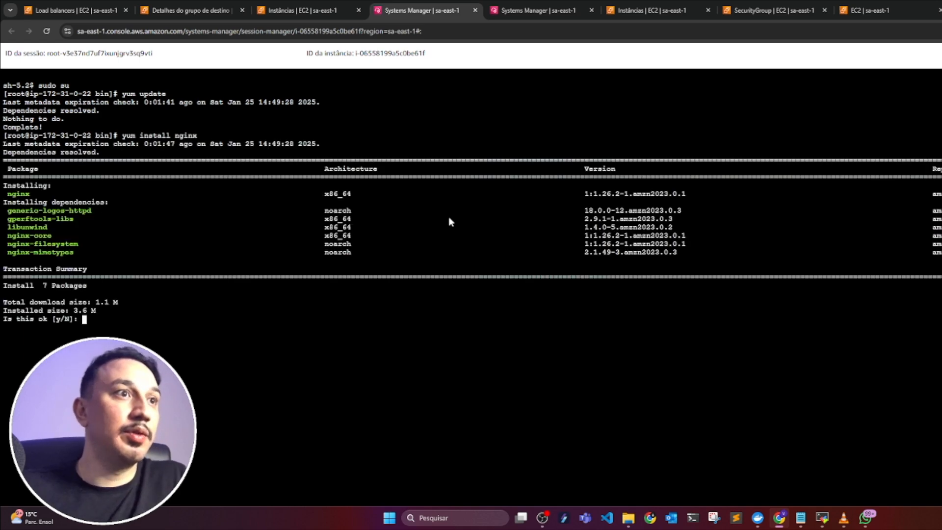
pyautogui.write('y')
pyautogui.press('Return')
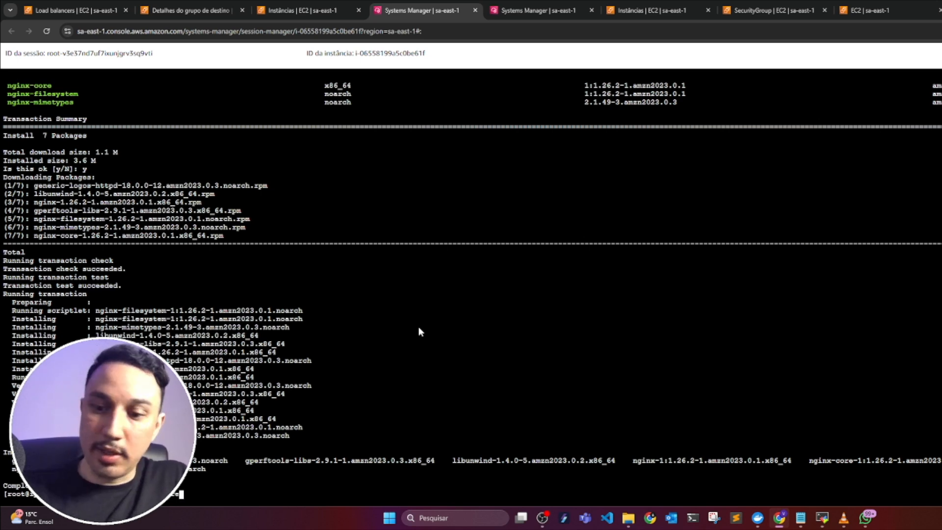
# Go to the /usr/share/nginx/html/ directory and list its files.
pyautogui.write('/nginx/')
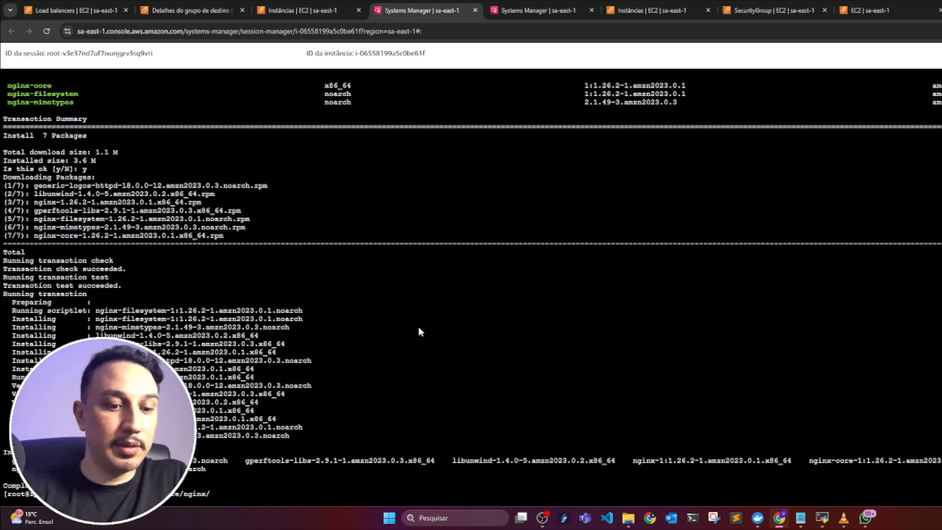
pyautogui.write('html/')
pyautogui.press('Return')
pyautogui.write('ls')
pyautogui.press('Return')
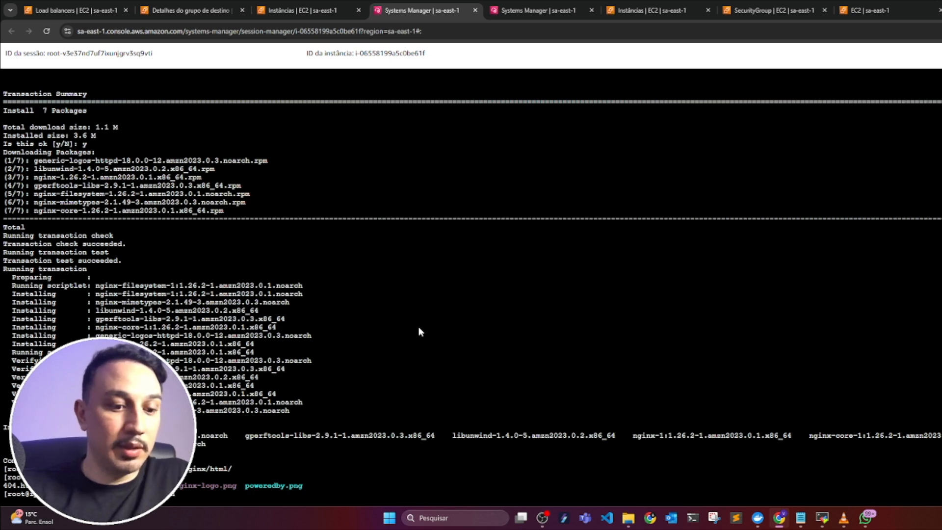
# Open index.html in vim and change the title tag to "Welcome to Kiko na cloud -2!".
pyautogui.press('Tab')
pyautogui.press('Return')
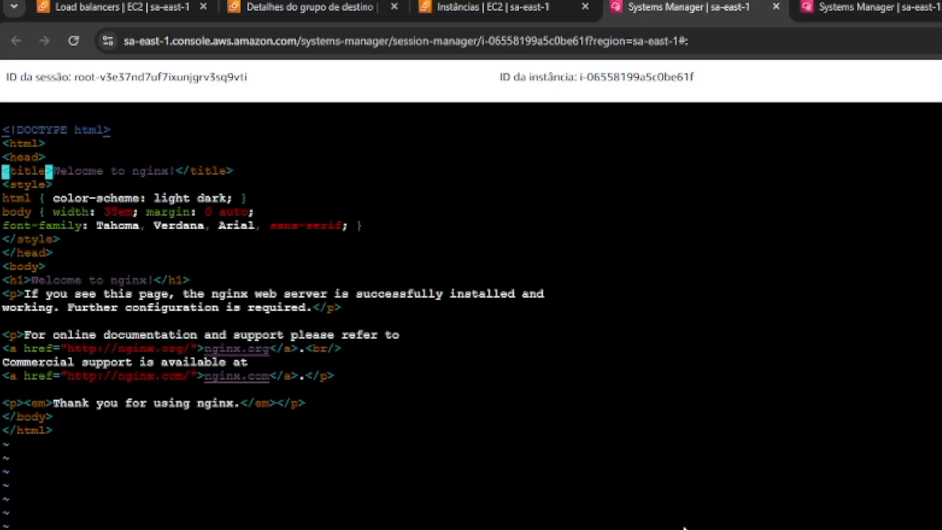
pyautogui.press('Left')
pyautogui.press('Left')
pyautogui.press('Left')
pyautogui.press('Left')
pyautogui.press('Left')
pyautogui.press('Right')
pyautogui.press('Right')
pyautogui.press('Right')
pyautogui.press('Right')
pyautogui.press('Right')
pyautogui.press('Right')
pyautogui.press('Right')
pyautogui.press('Right')
pyautogui.press('Right')
pyautogui.press('Right')
pyautogui.press('Right')
pyautogui.press('Right')
pyautogui.press('Right')
pyautogui.press('Right')
pyautogui.press('Right')
pyautogui.press('Right')
pyautogui.press('Right')
pyautogui.press('Right')
pyautogui.press('Right')
pyautogui.press('Right')
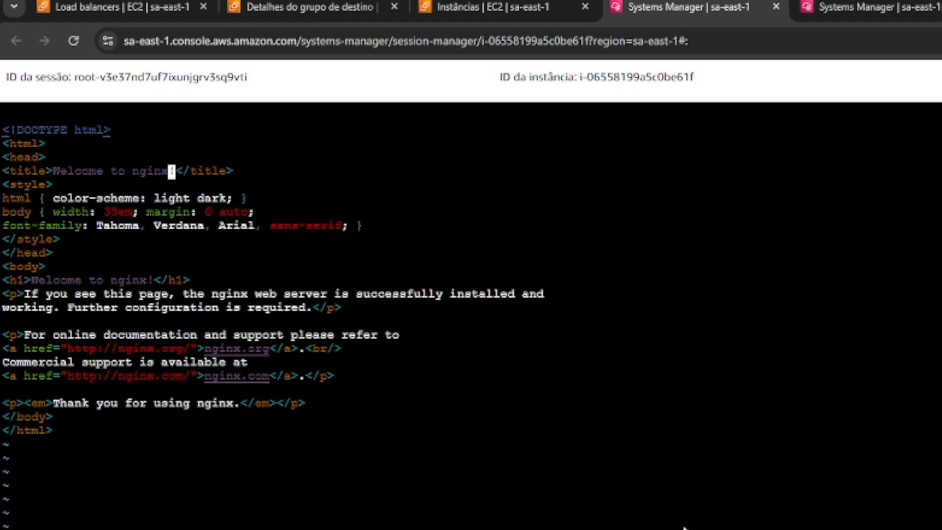
pyautogui.press('x')
pyautogui.press('BackSpace')
pyautogui.press('BackSpace')
pyautogui.press('BackSpace')
pyautogui.press('BackSpace')
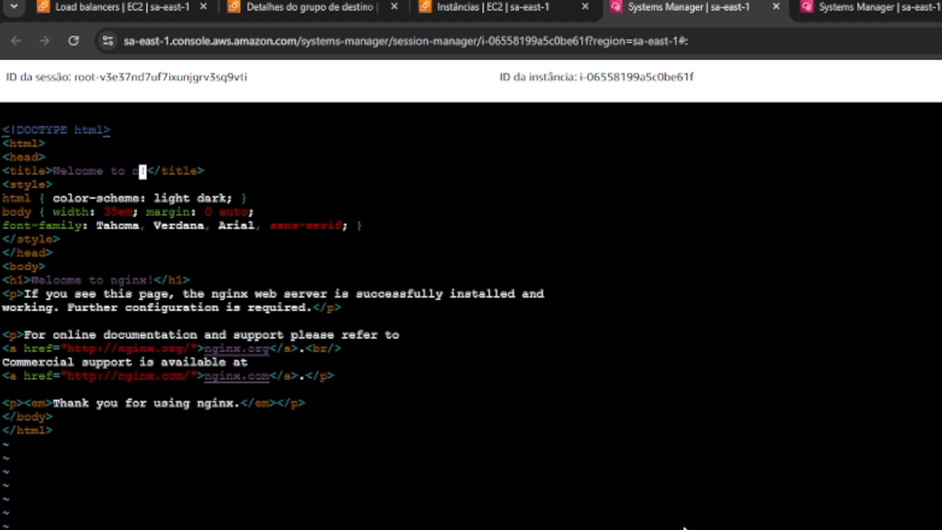
pyautogui.write('Kiko na cloud ')
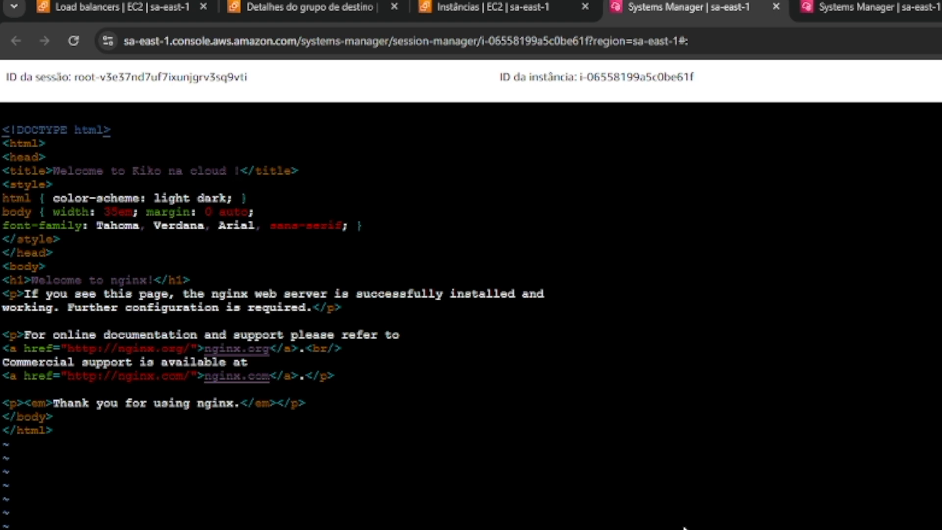
pyautogui.write('-2')
# Change the page's h1 heading to "Welcome to Kiko na cloud 2!".
pyautogui.press('Down')
pyautogui.press('Down')
pyautogui.press('Down')
pyautogui.press('Down')
pyautogui.press('Down')
pyautogui.press('Down')
pyautogui.press('Down')
pyautogui.press('Down')
pyautogui.press('Left')
pyautogui.press('Left')
pyautogui.press('Left')
pyautogui.press('Left')
pyautogui.press('Left')
pyautogui.press('Left')
pyautogui.press('BackSpace')
pyautogui.press('BackSpace')
pyautogui.press('BackSpace')
pyautogui.press('BackSpace')
pyautogui.press('BackSpace')
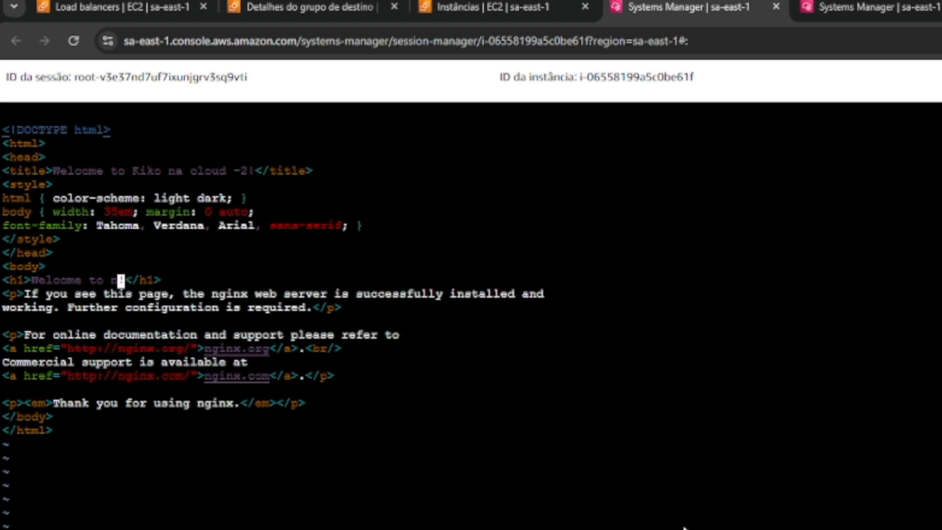
pyautogui.write('KIKO')
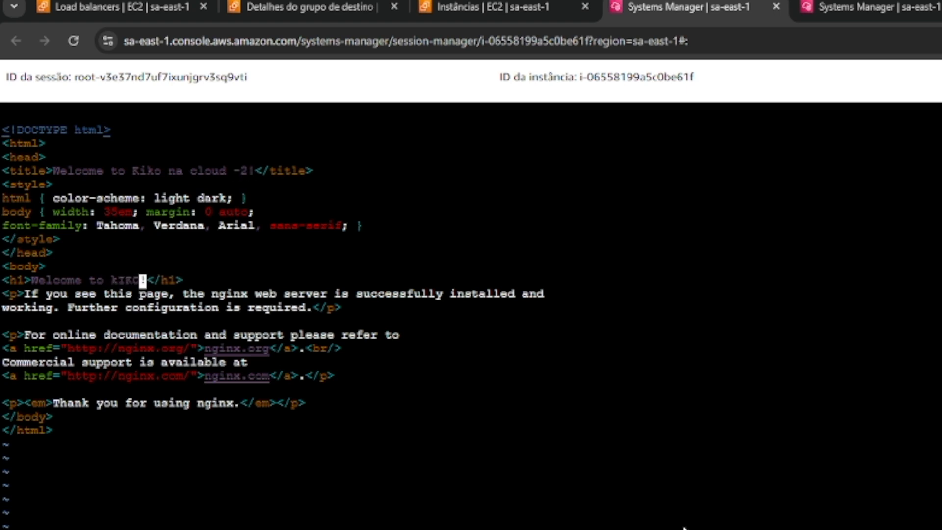
pyautogui.press('BackSpace')
pyautogui.press('BackSpace')
pyautogui.press('BackSpace')
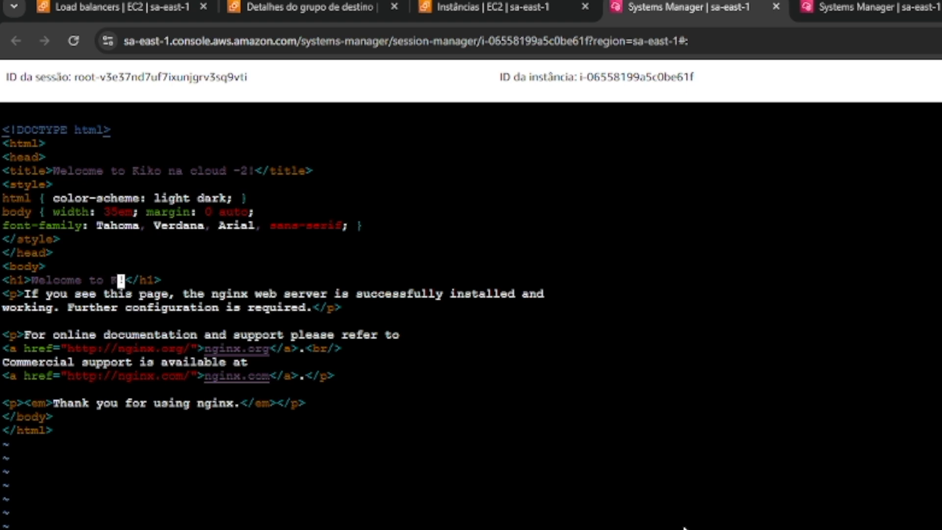
pyautogui.write('iko na clo')
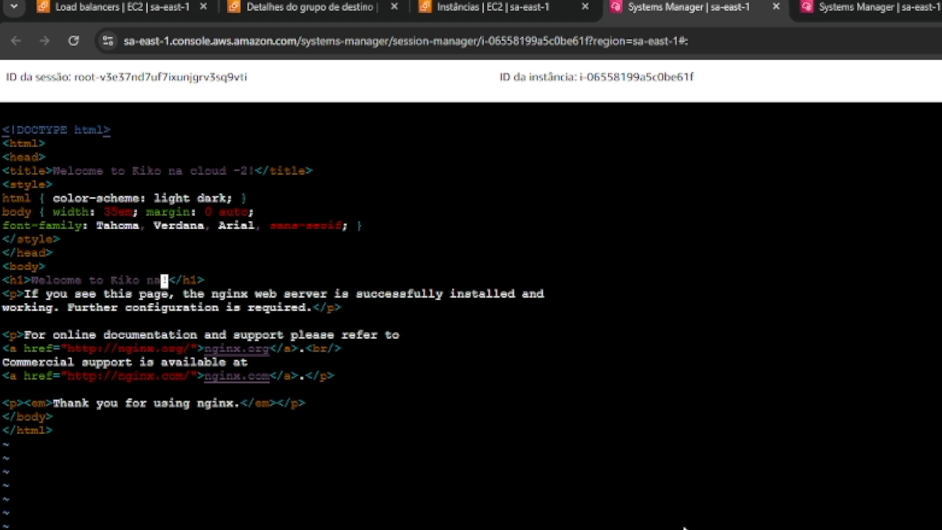
pyautogui.write('ud 2')
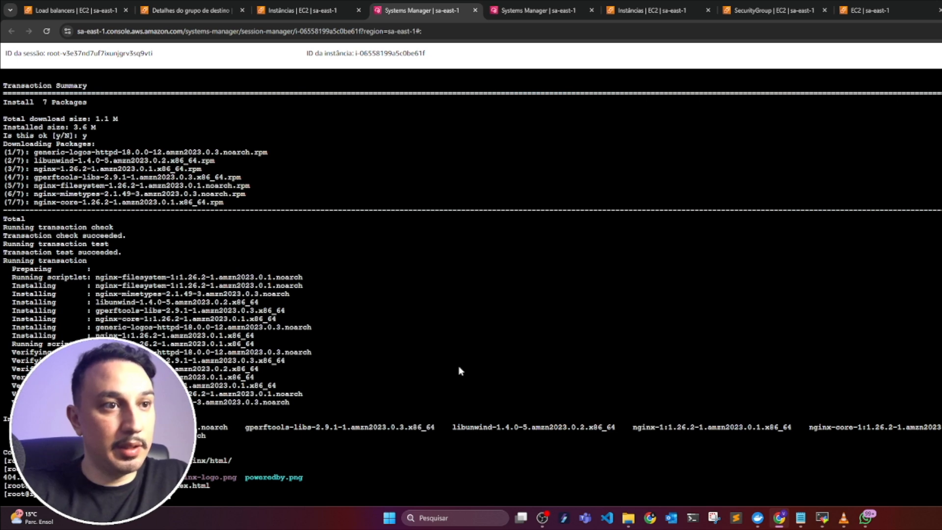
# Save the edited index page and start the nginx service with systemctl.
pyautogui.write('start nginx')
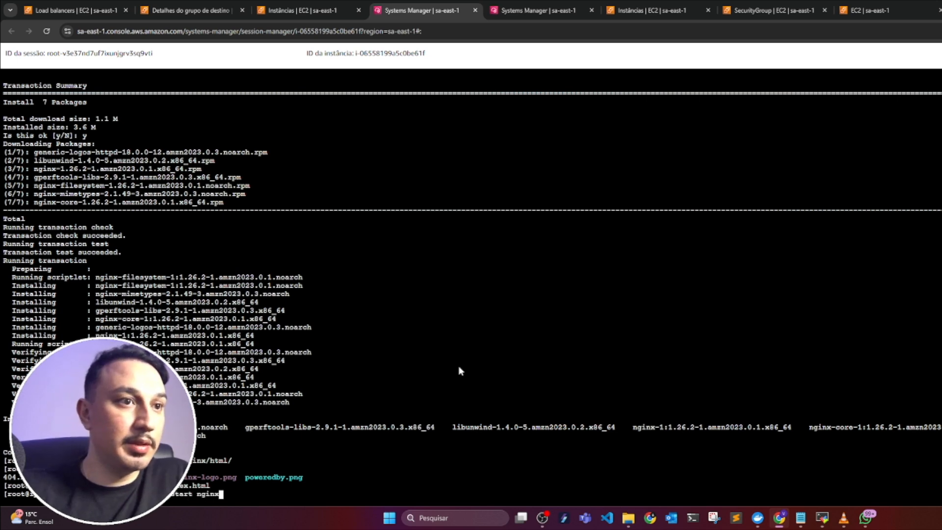
pyautogui.press('Return')
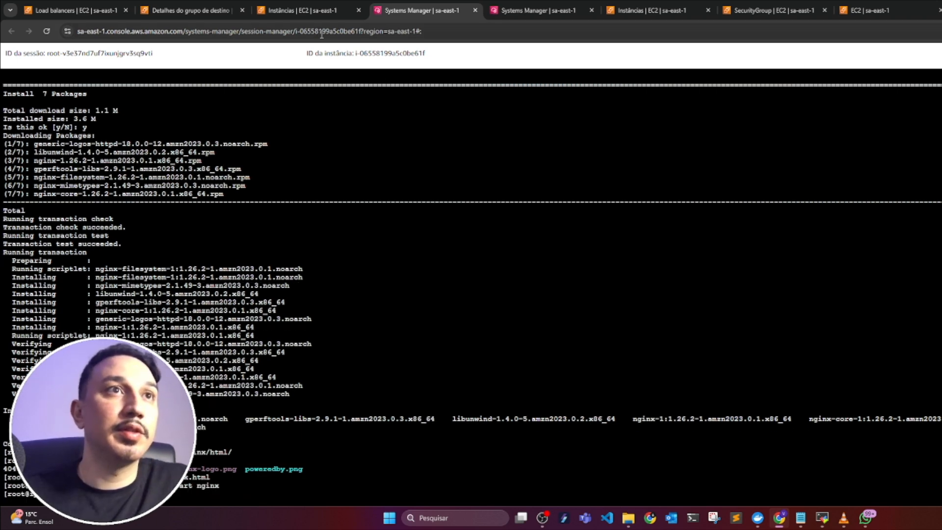
# Connect to the servidores-web-kiko-cloud instance i-08dd6be829e77e592 through Session Manager and switch to root with sudo su.
pyautogui.click(299, 10)
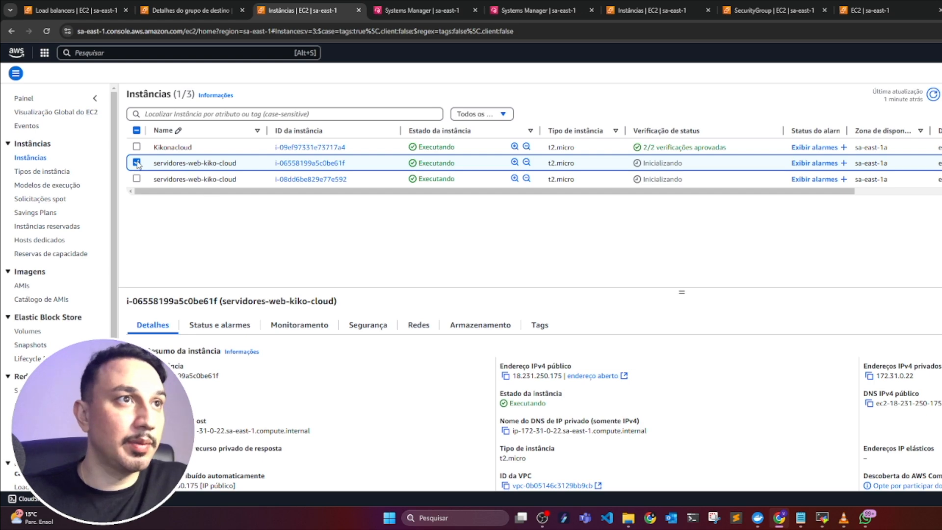
pyautogui.click(196, 163)
pyautogui.click(153, 179)
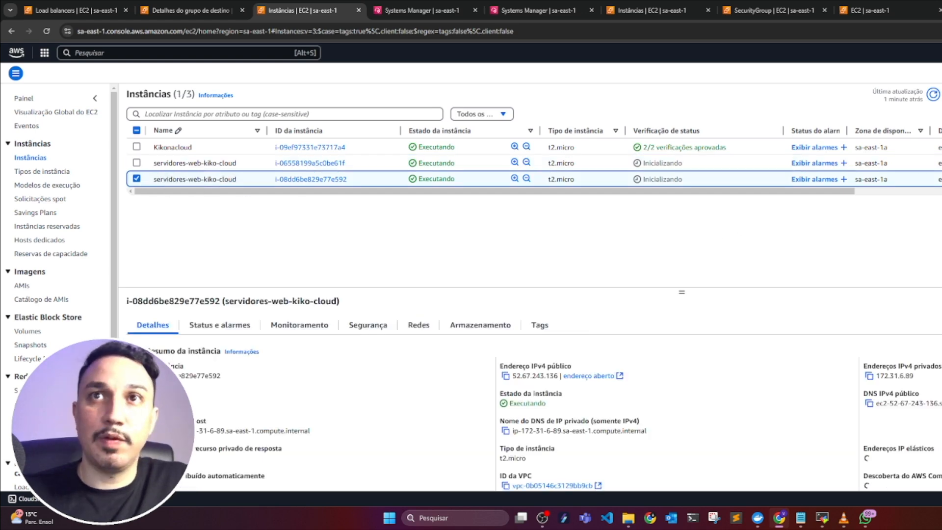
pyautogui.click(941, 94)
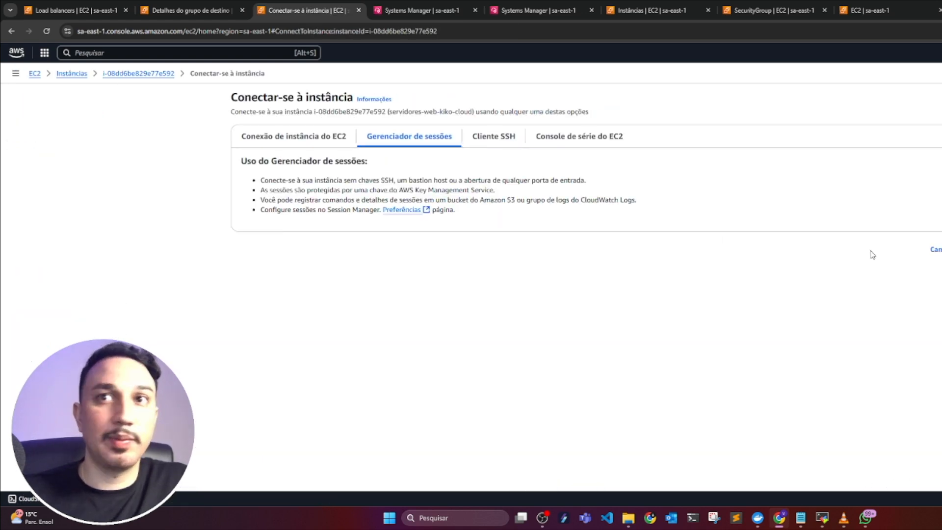
pyautogui.click(941, 249)
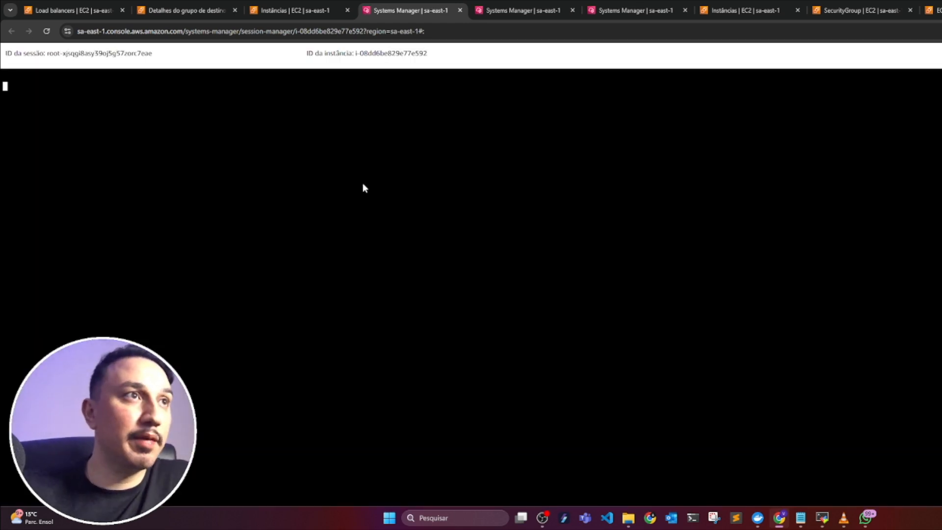
pyautogui.write('sudo su')
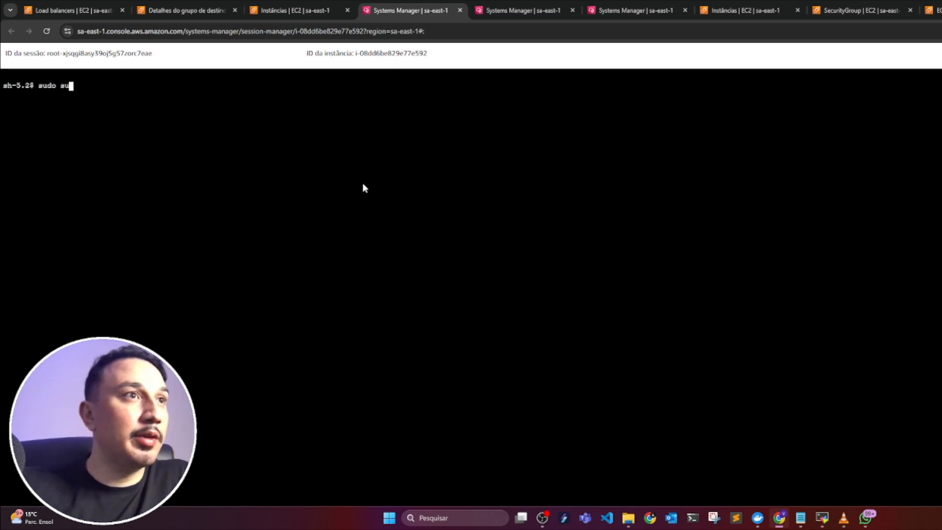
pyautogui.press('Return')
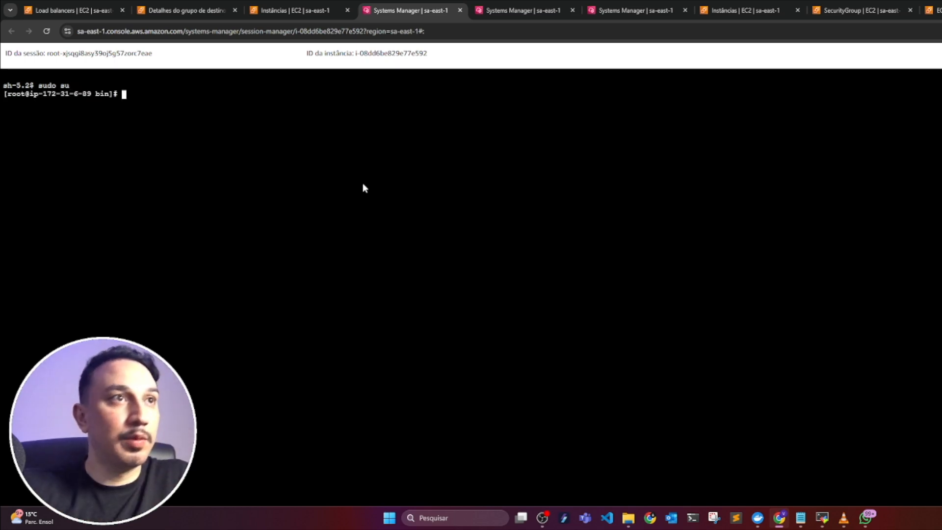
pyautogui.write('cd /')
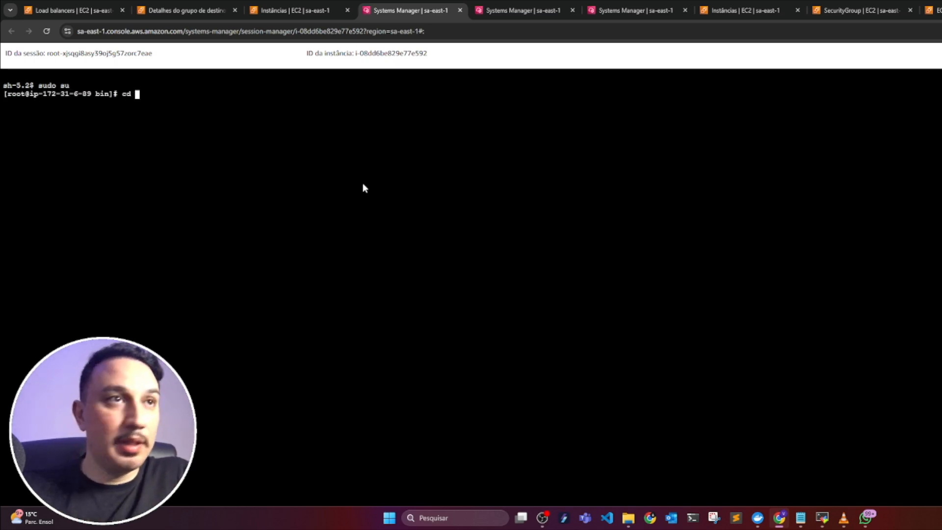
pyautogui.press('BackSpace')
pyautogui.press('BackSpace')
pyautogui.press('BackSpace')
pyautogui.press('BackSpace')
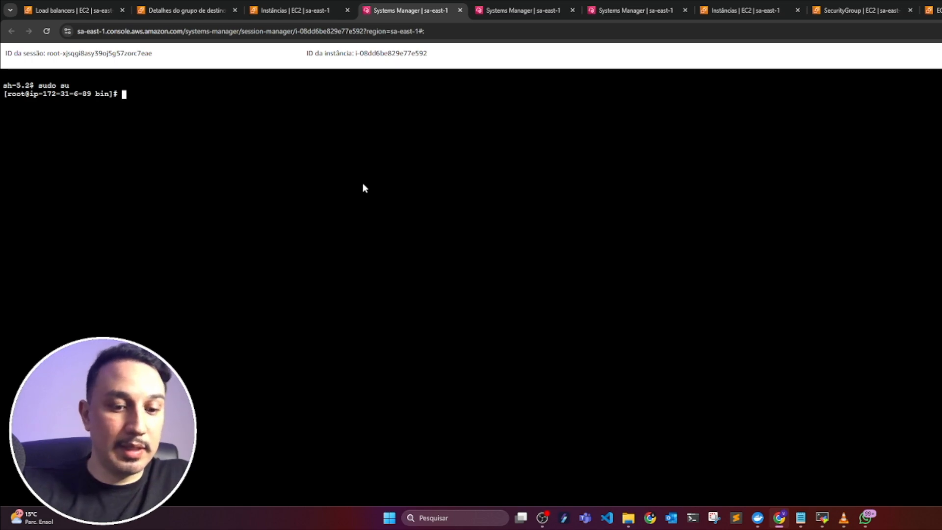
# Install nginx on this instance with yum and accept the installation.
pyautogui.write('yum install ')
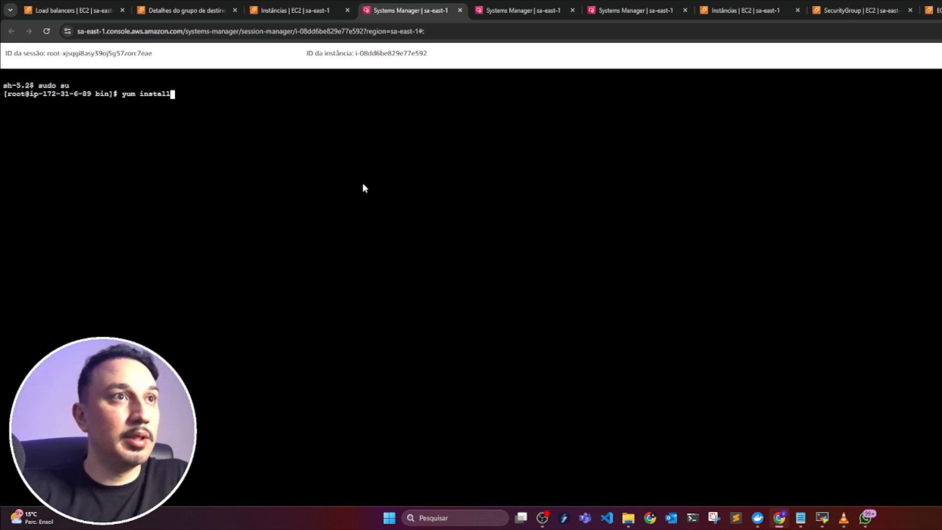
pyautogui.write('nginx')
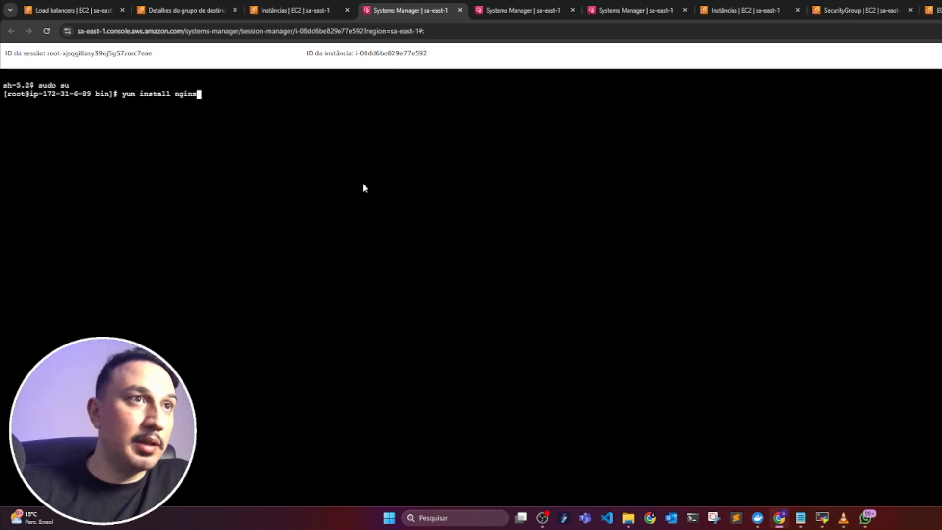
pyautogui.press('Return')
pyautogui.write('y')
pyautogui.press('Return')
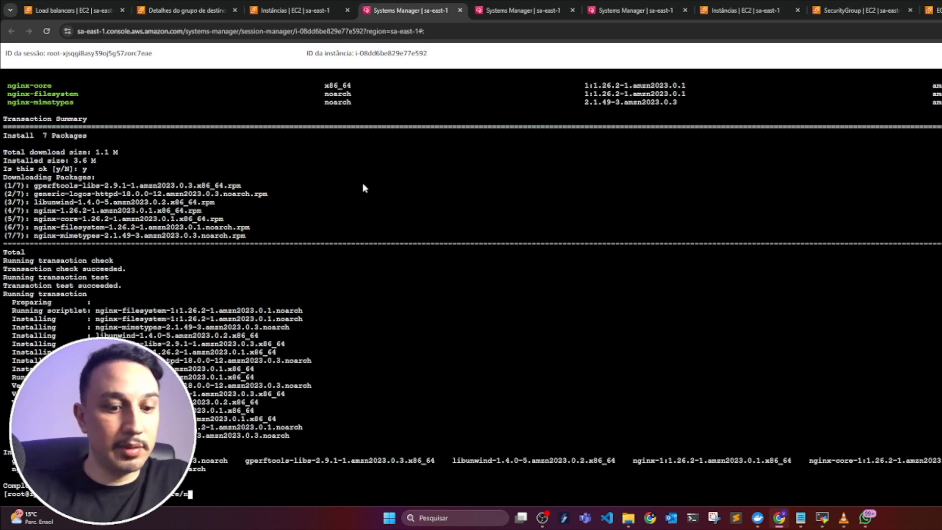
# Change to nginx's html directory under /usr/share/nginx/html/ on this instance.
pyautogui.press('Tab')
pyautogui.press('Tab')
pyautogui.write('ginx/html/')
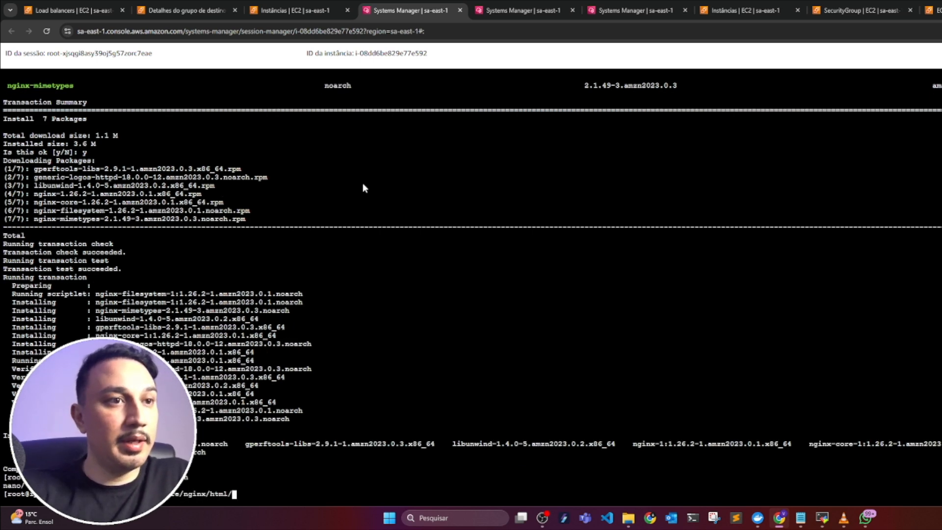
pyautogui.press('Return')
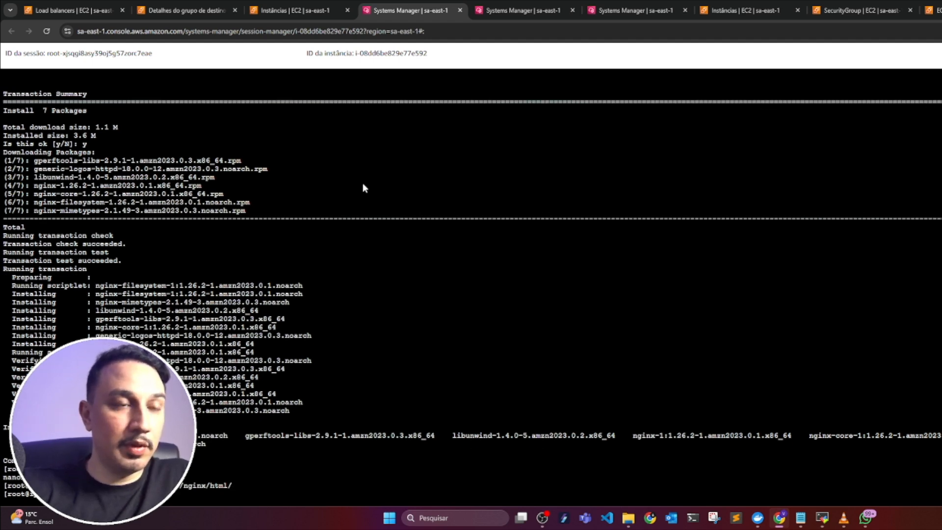
pyautogui.press('Return')
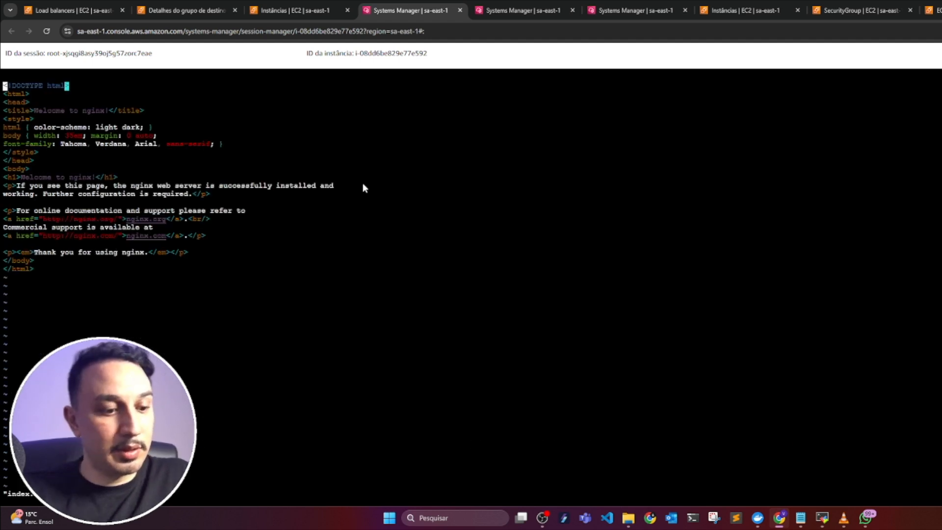
pyautogui.write(':q')
pyautogui.press('Return')
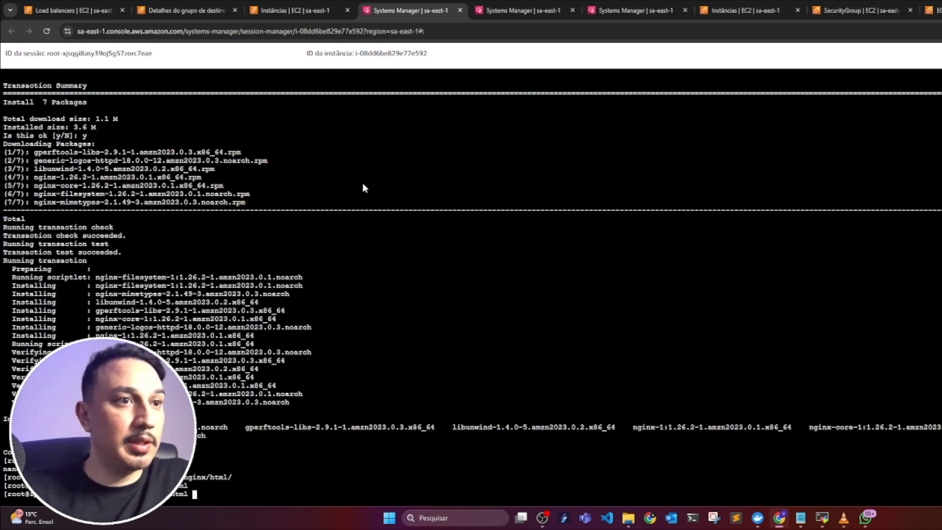
# Open nginx's index.html for editing in the terminal and set the page title to "Welcome to Kiko na cloud 3".
pyautogui.press('Return')
pyautogui.press('Down')
pyautogui.press('Down')
pyautogui.press('Down')
pyautogui.press('Down')
pyautogui.press('Up')
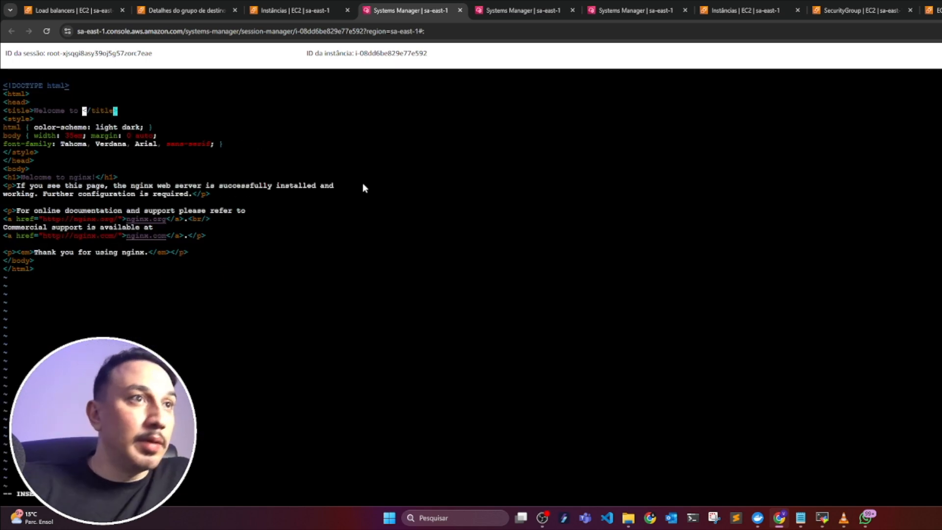
pyautogui.press('capslock')
pyautogui.write('K')
pyautogui.press('capslock')
pyautogui.write('iko na cloud ')
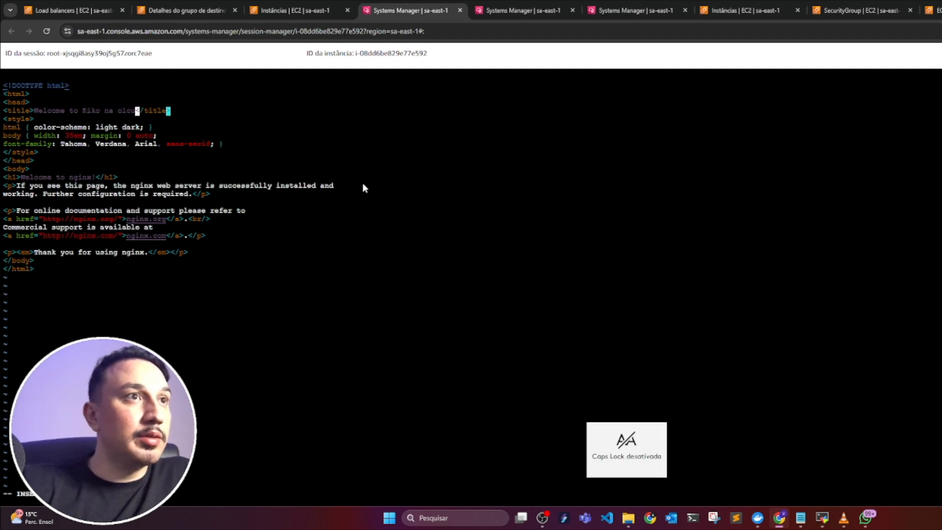
pyautogui.write('3')
# Change the page's h1 heading to "Welcome to kiko na cloud 3" and leave insert mode.
pyautogui.press('Down')
pyautogui.press('Down')
pyautogui.press('Down')
pyautogui.press('Down')
pyautogui.press('Down')
pyautogui.press('Down')
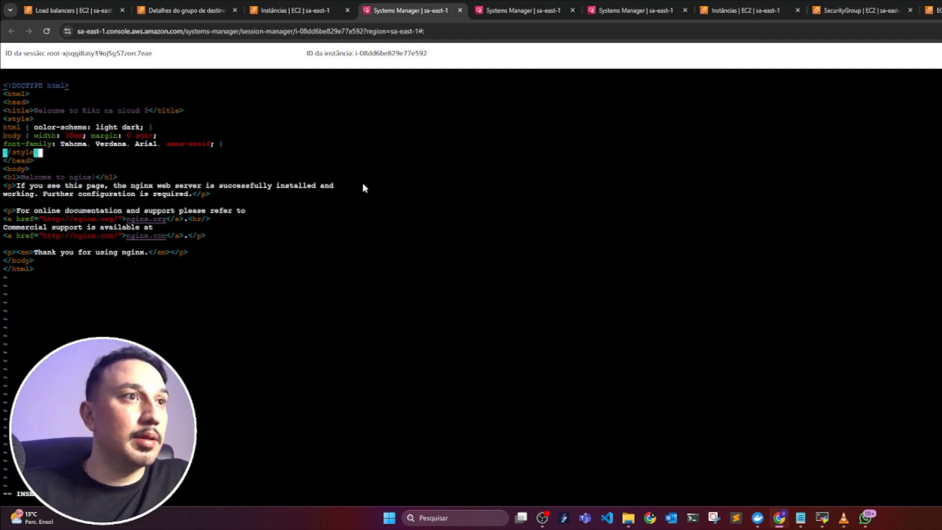
pyautogui.press('Down')
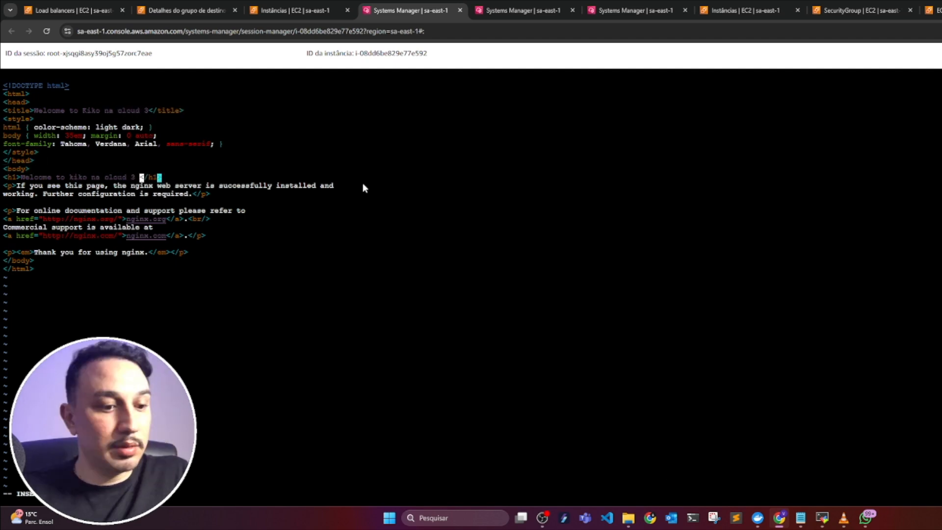
pyautogui.press('Escape')
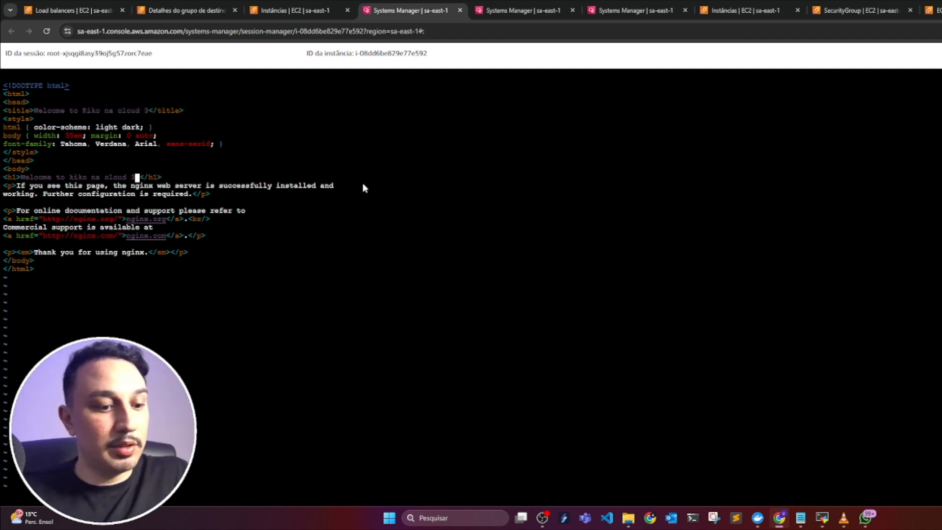
# Save the edited index page, exit the editor and start the nginx service on this instance.
pyautogui.write(':wq')
pyautogui.press('Return')
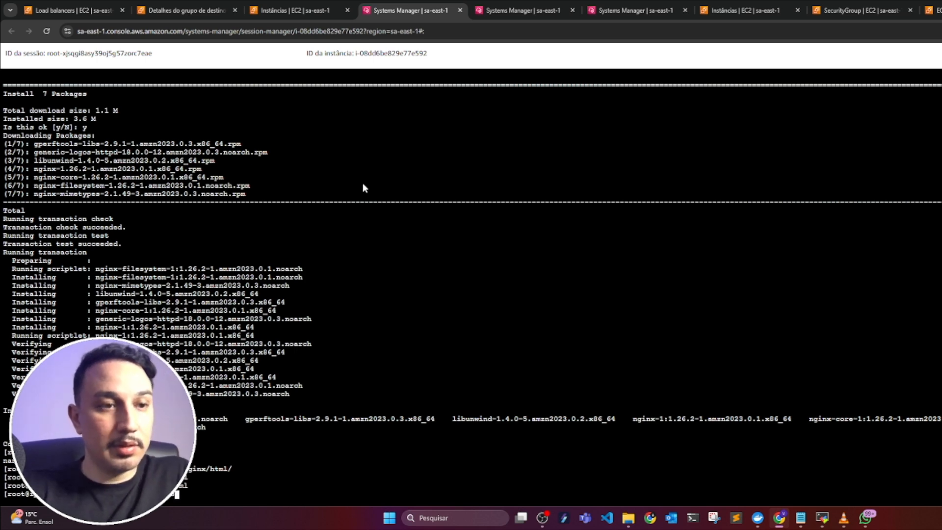
pyautogui.write('nginx')
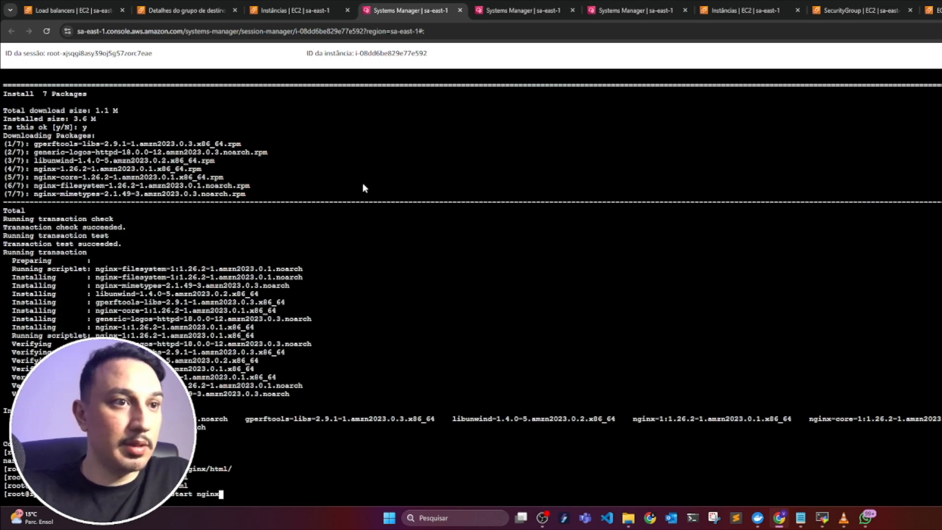
pyautogui.press('Return')
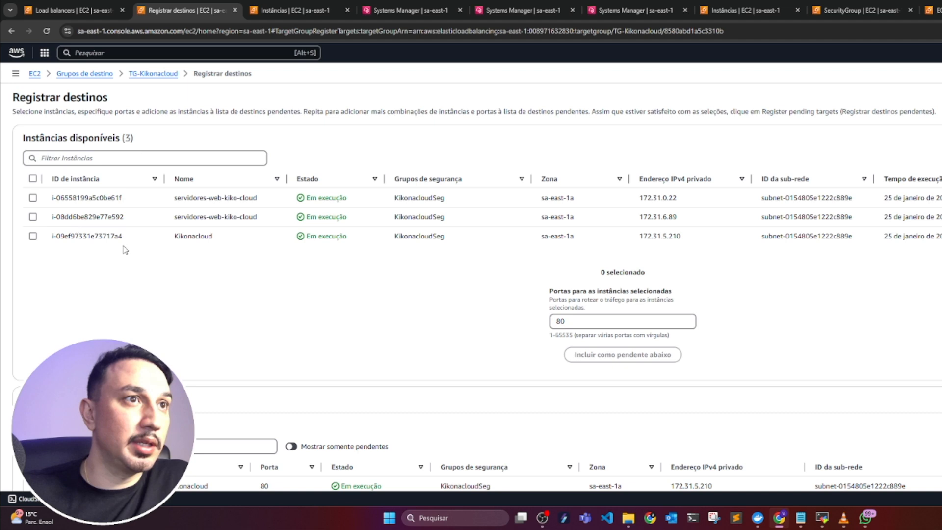
# Register both servidores-web-kiko-cloud instances as targets of TG-Kikonacloud on port 80.
pyautogui.click(33, 217)
pyautogui.click(33, 198)
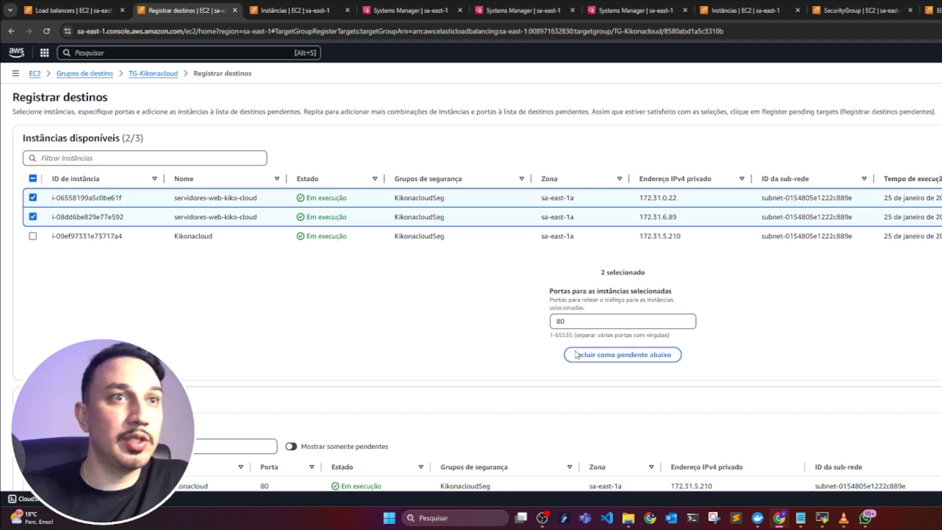
pyautogui.click(567, 358)
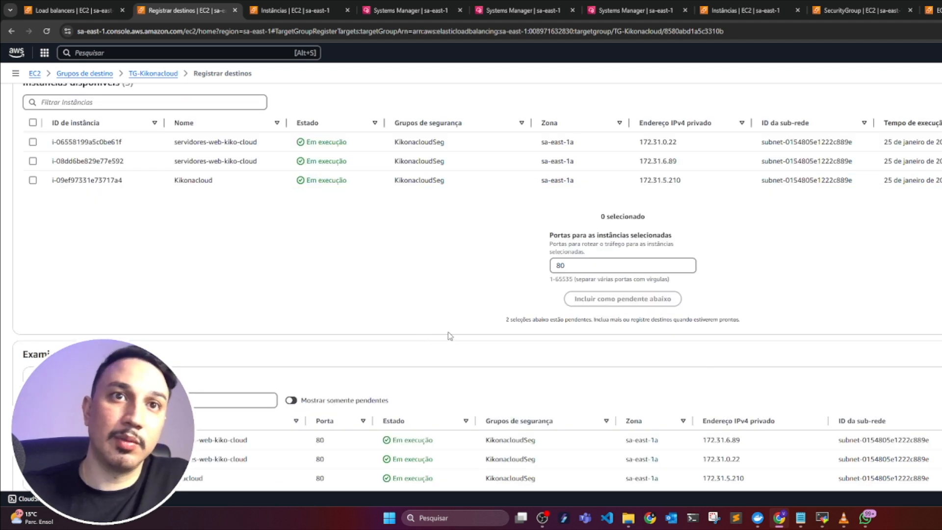
pyautogui.scroll(-3, 448, 334)
pyautogui.click(939, 464)
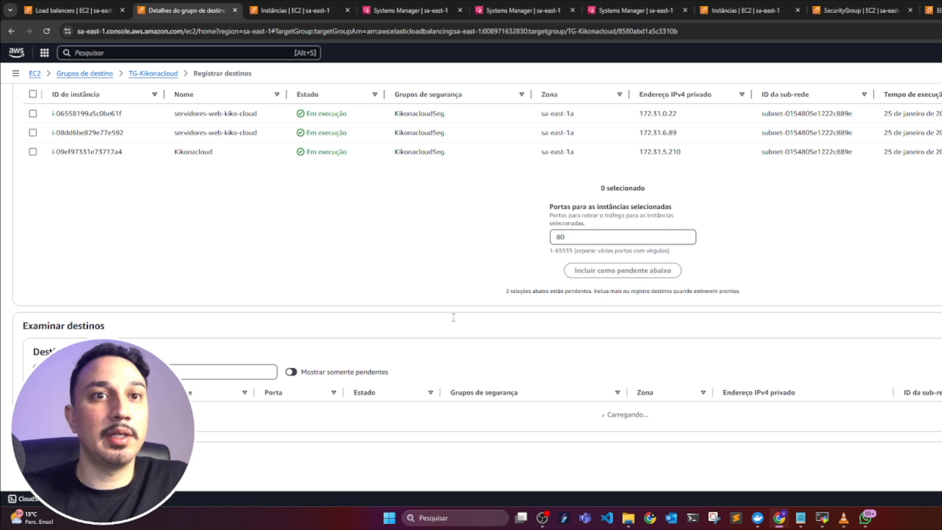
# Refresh the registered targets of TG-Kikonacloud and check the health status of each instance.
pyautogui.scroll(-2, 756, 441)
pyautogui.moveTo(893, 387); pyautogui.dragTo(939, 396)
pyautogui.click(889, 326)
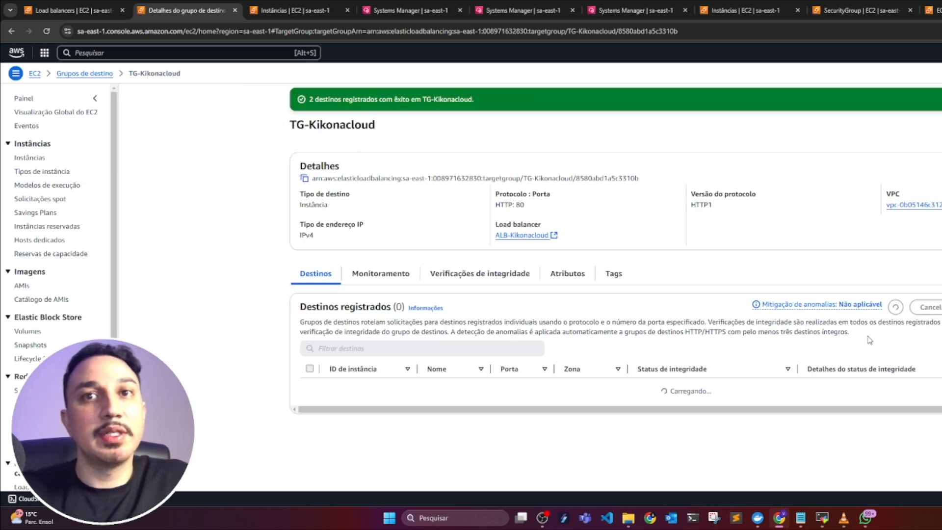
pyautogui.scroll(-5, 652, 442)
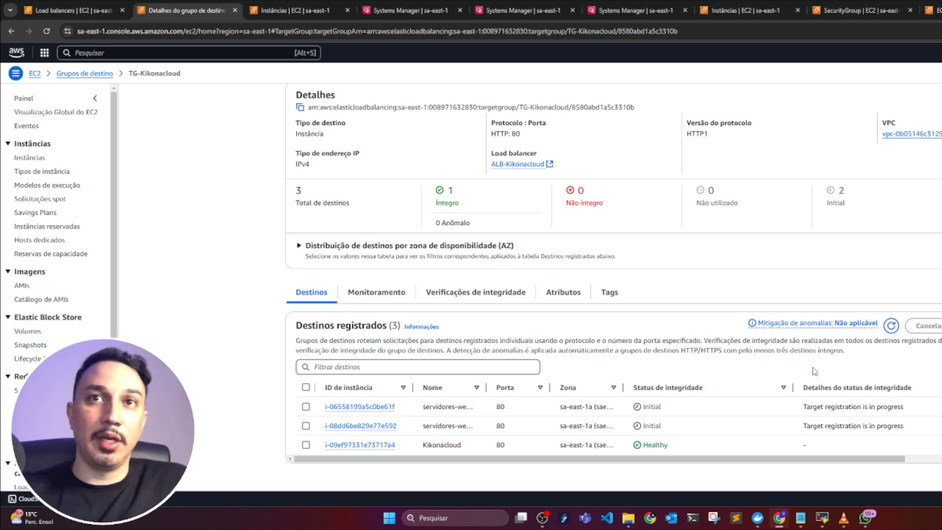
pyautogui.click(891, 325)
pyautogui.scroll(-3, 670, 424)
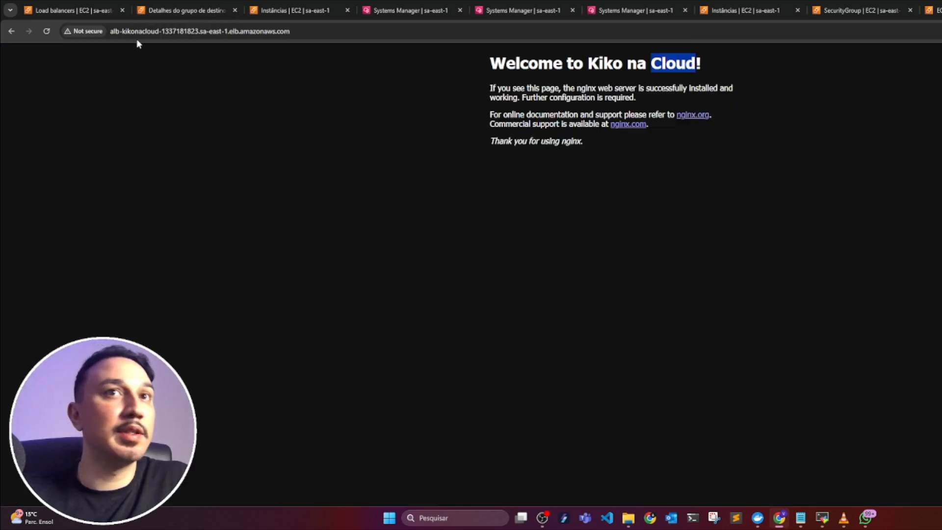
# Reload the ALB-Kikonacloud address in the browser repeatedly to check which server answers each request.
pyautogui.click(47, 30)
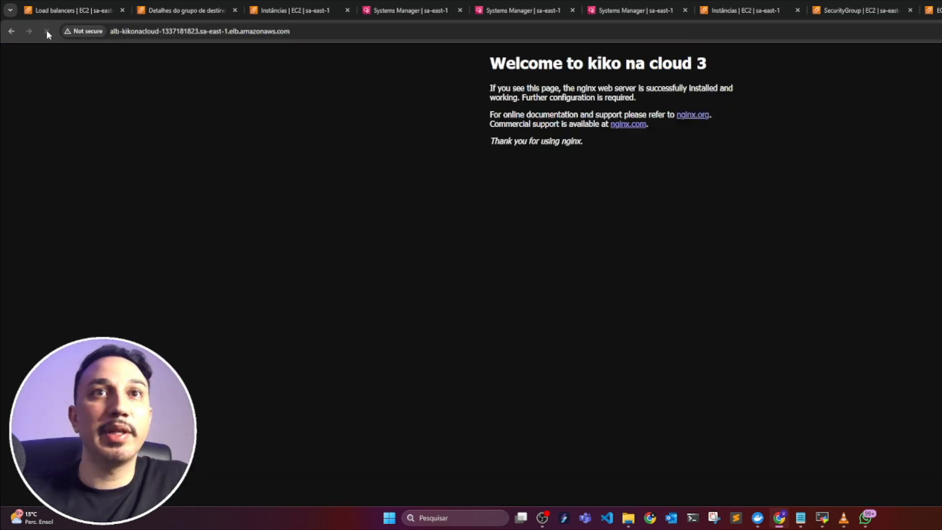
pyautogui.click(46, 31)
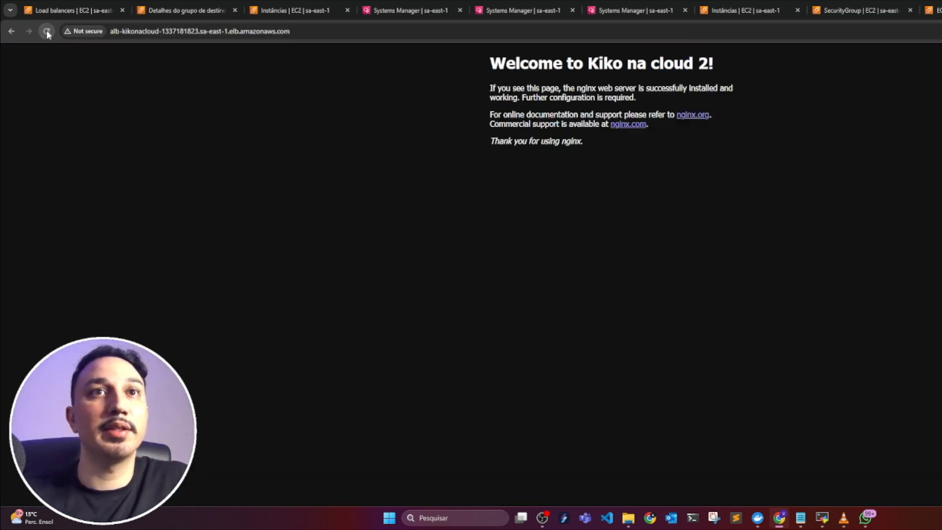
pyautogui.click(46, 31)
pyautogui.click(47, 31)
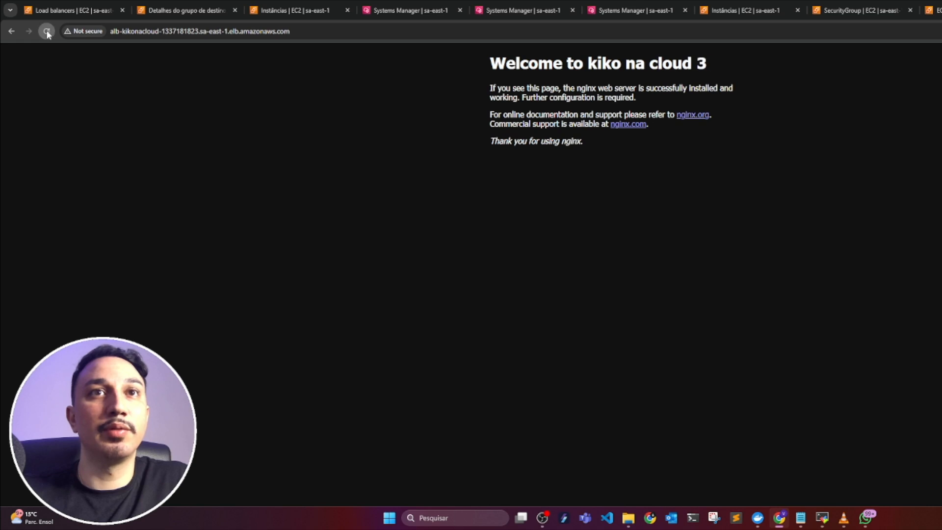
pyautogui.click(47, 31)
pyautogui.click(47, 31)
pyautogui.click(47, 31)
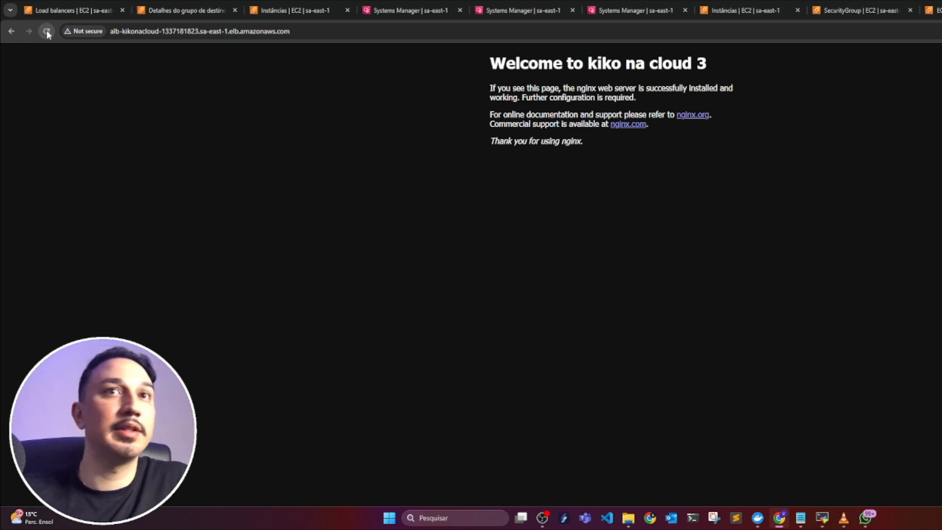
pyautogui.click(47, 31)
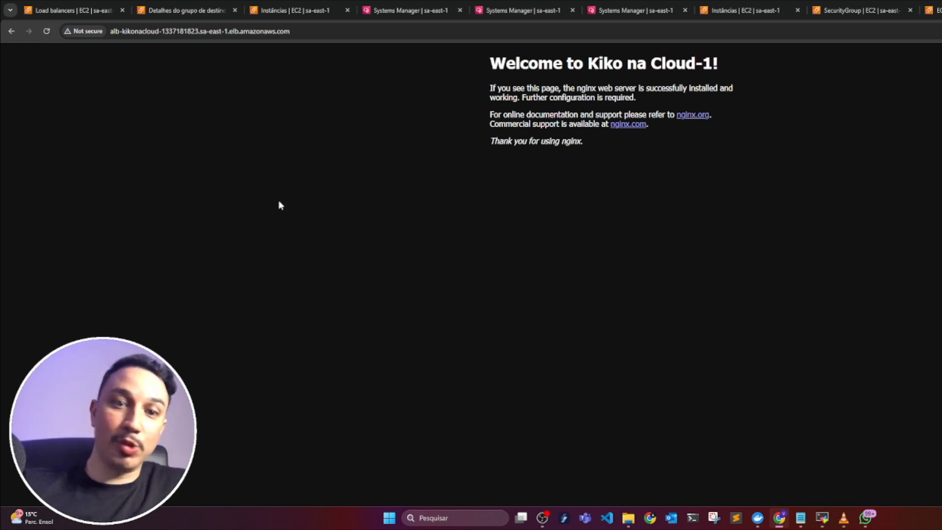